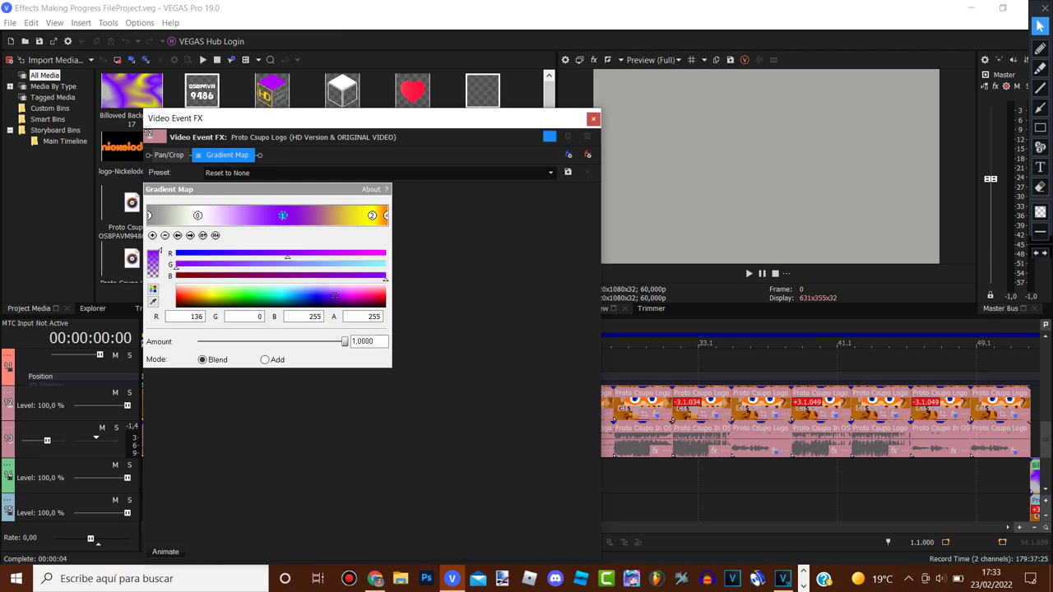
Step: Inspect the colours of the last two Gradient Map control points on the logo clip and close the effect window
click(372, 214)
click(385, 215)
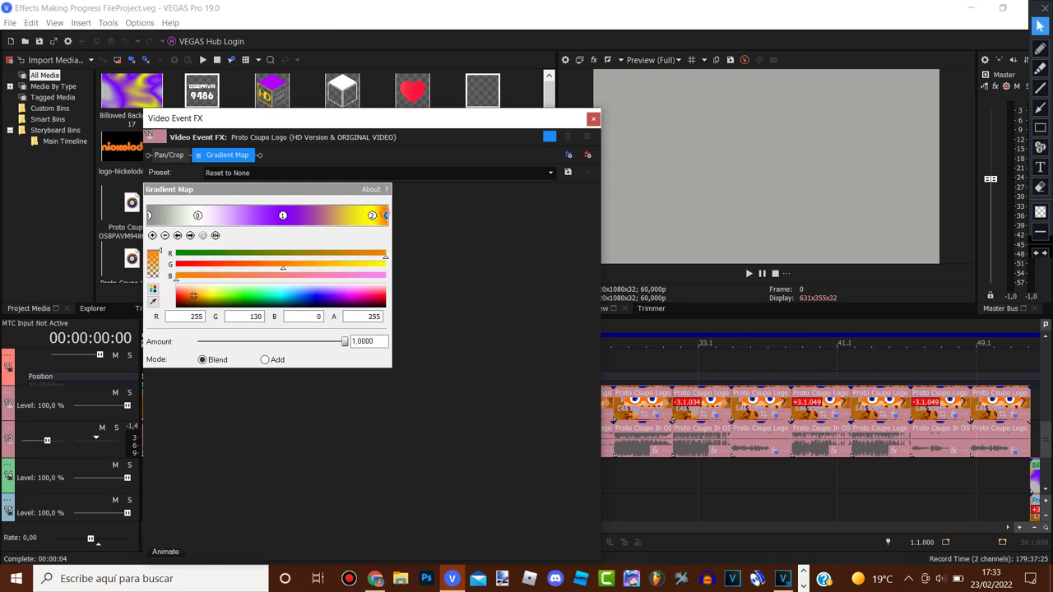
click(593, 118)
scroll(591, 428, up, 2)
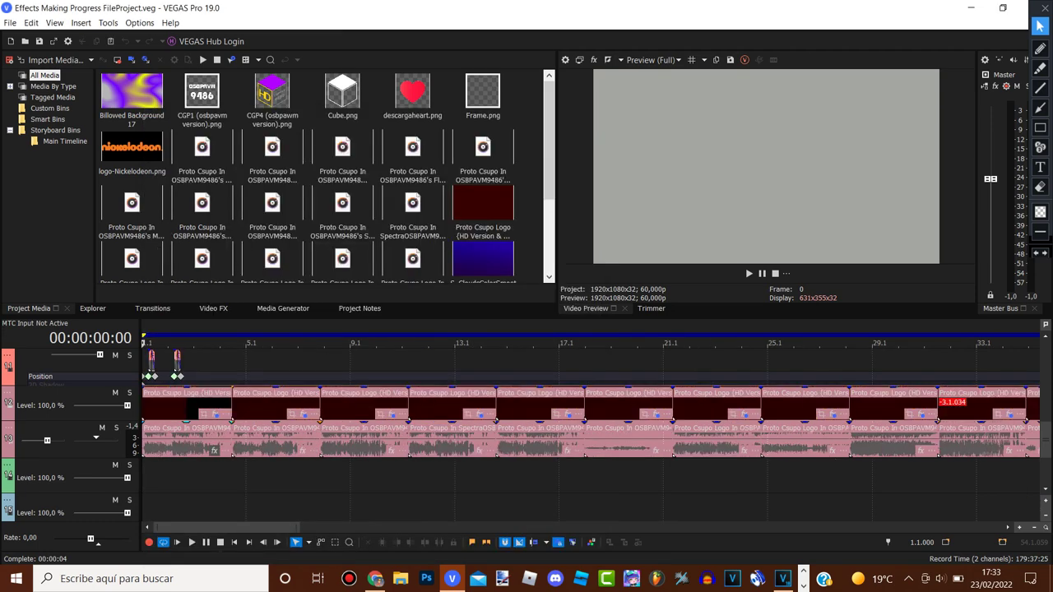
scroll(591, 428, up, 1)
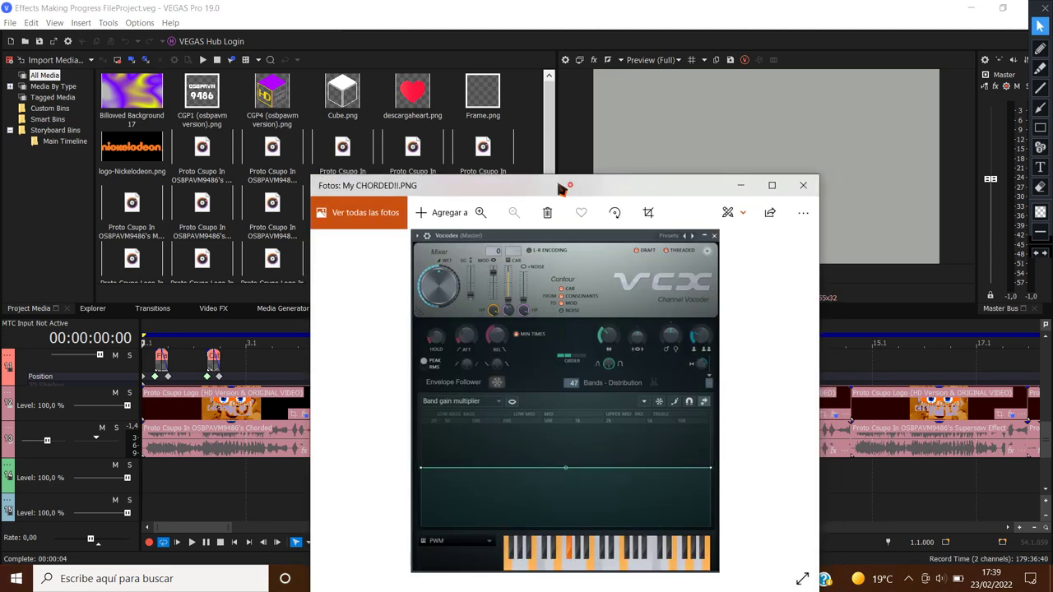
Step: Move and narrow the My CHORDED!!.PNG photo window, and outline the Vocodex keyboard strip with a blue rectangle
drag(559, 183, 298, 66)
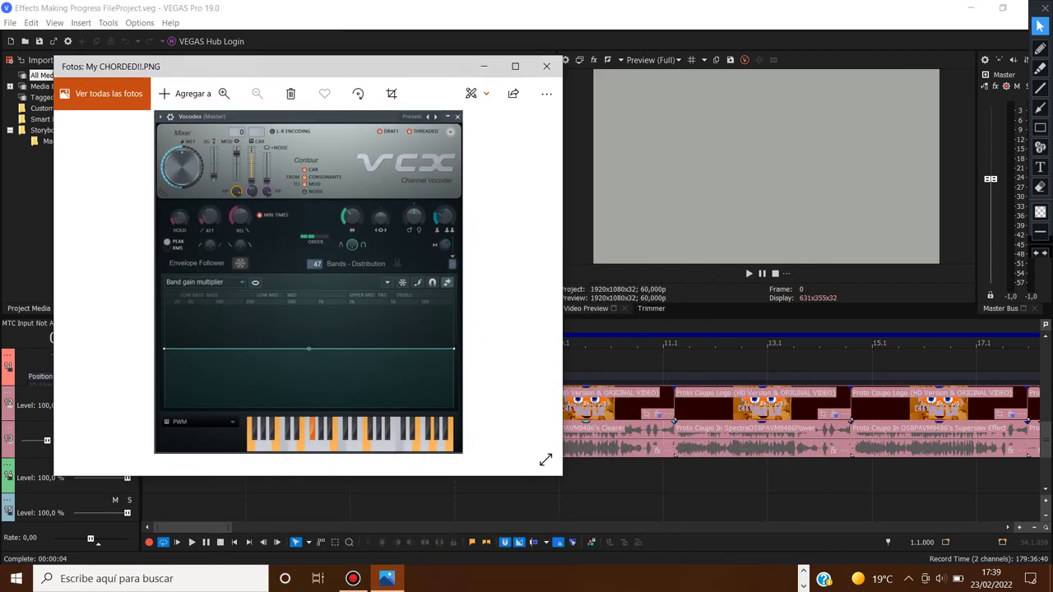
drag(563, 260, 450, 260)
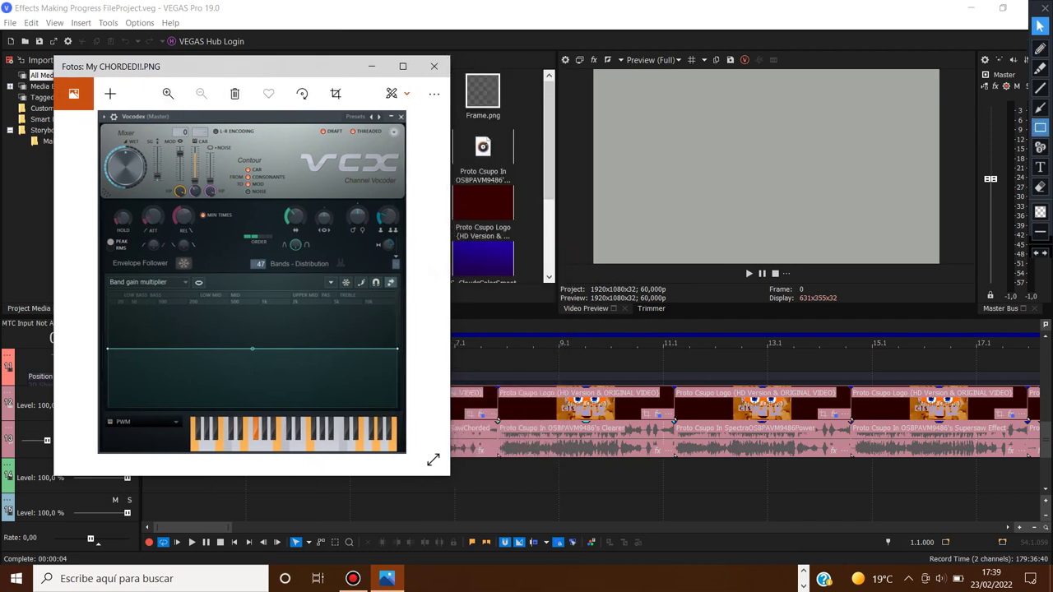
click(1040, 128)
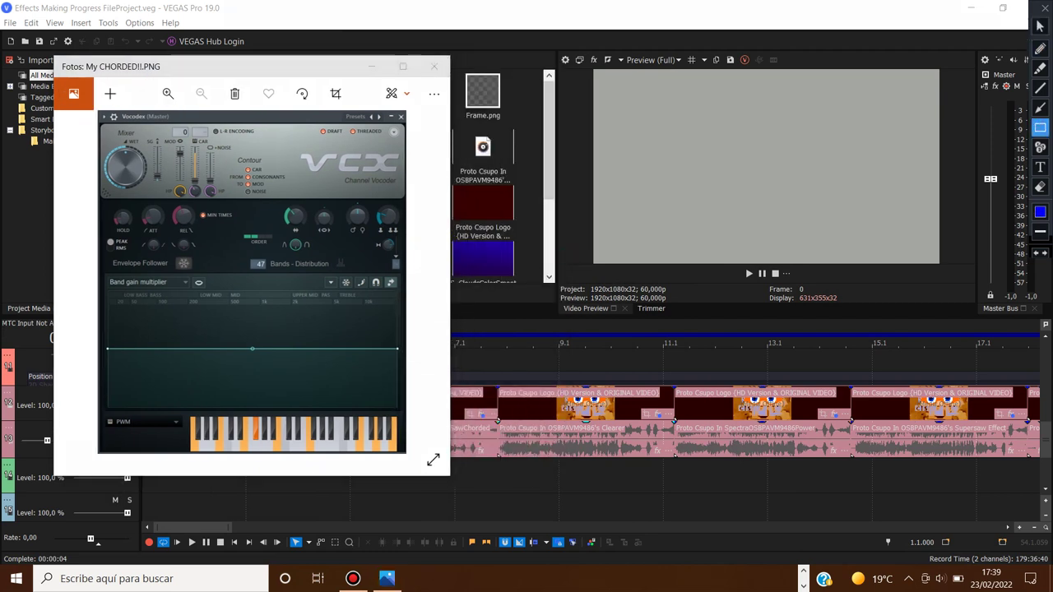
mouse_move(105, 409)
mouse_down()
mouse_move(194, 431)
mouse_move(406, 455)
mouse_up()
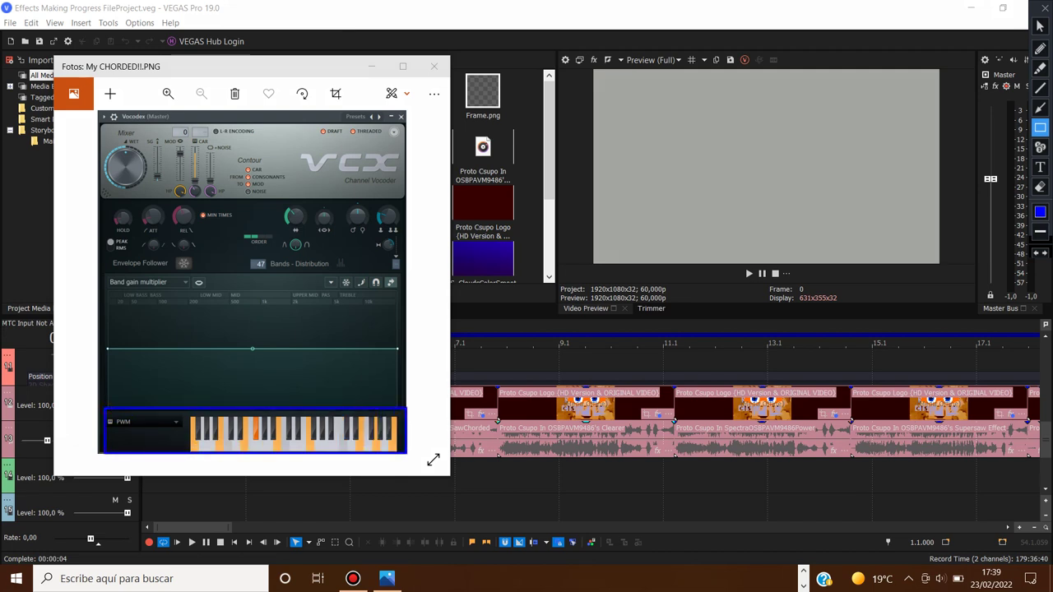
Step: Add an on-screen text note beside the photo reading "This is the keyboard set of my Chorded effect."
click(1040, 167)
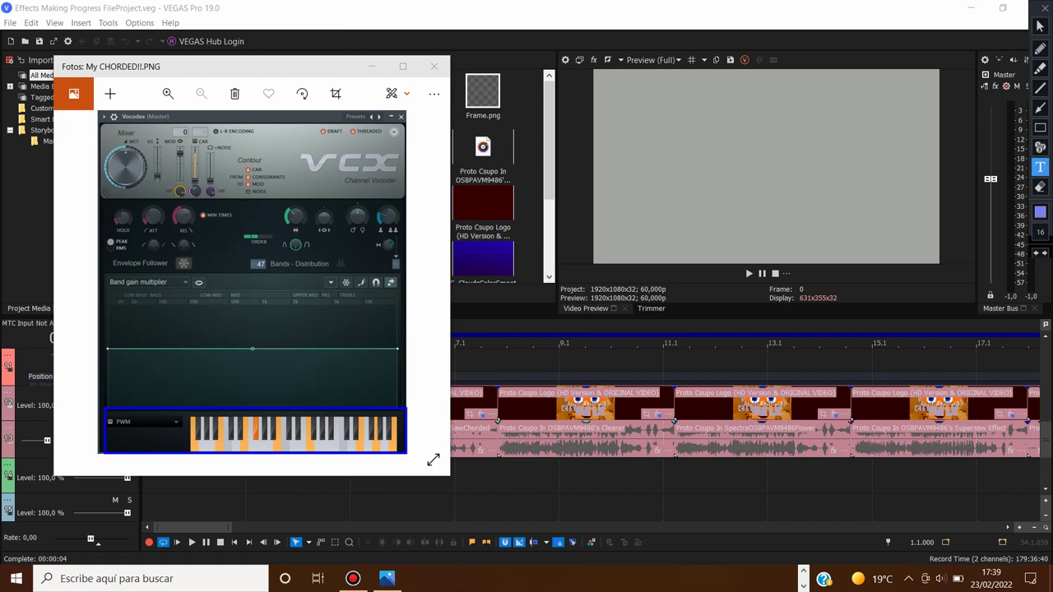
click(534, 154)
text(Th)
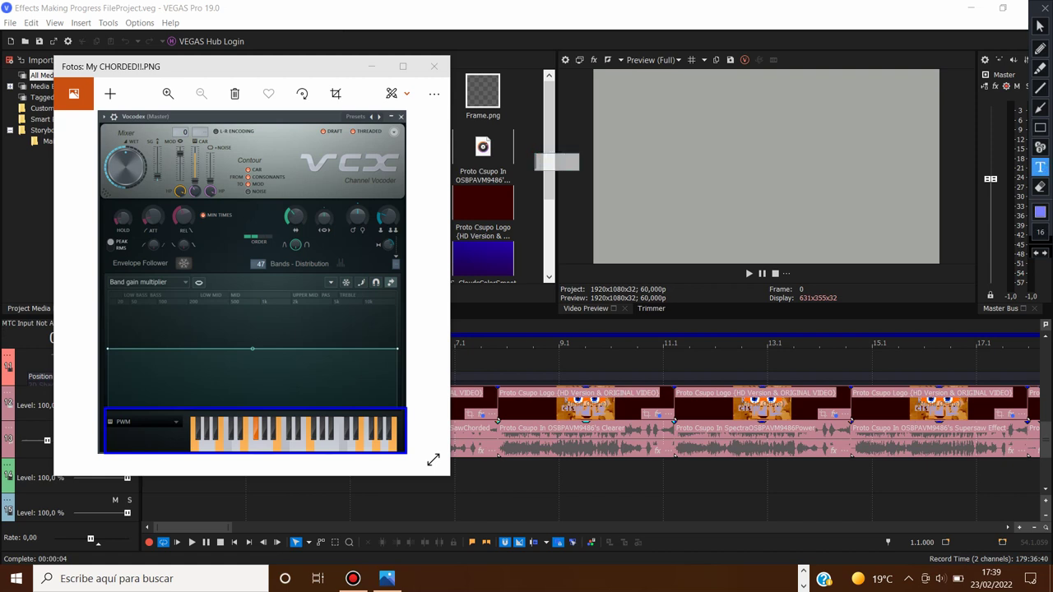
text(is is the keyshe)
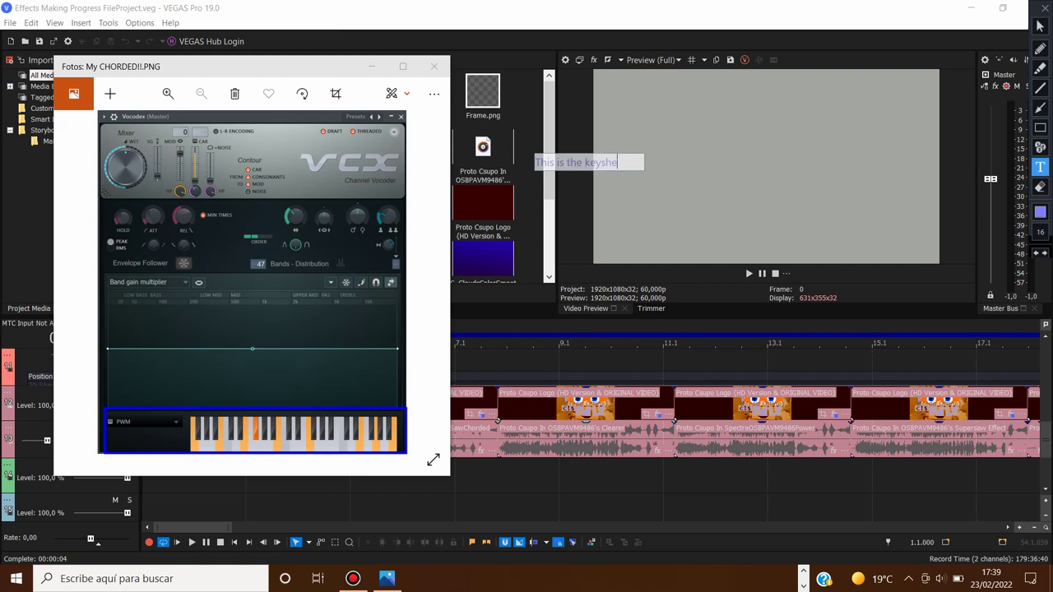
key(BackSpace)
key(BackSpace)
text(board set it)
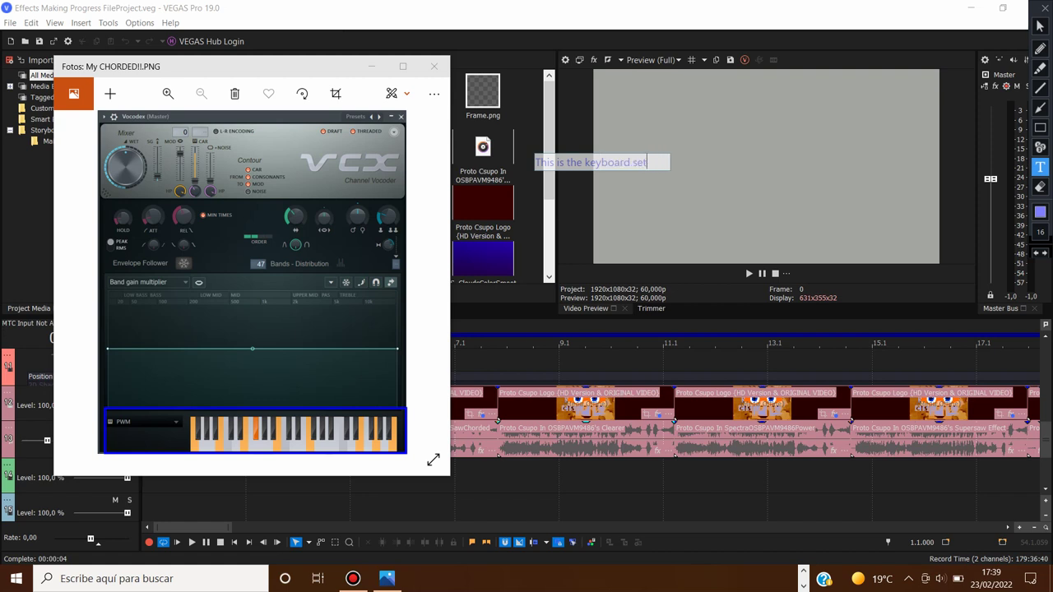
key(BackSpace)
key(BackSpace)
text(of my )
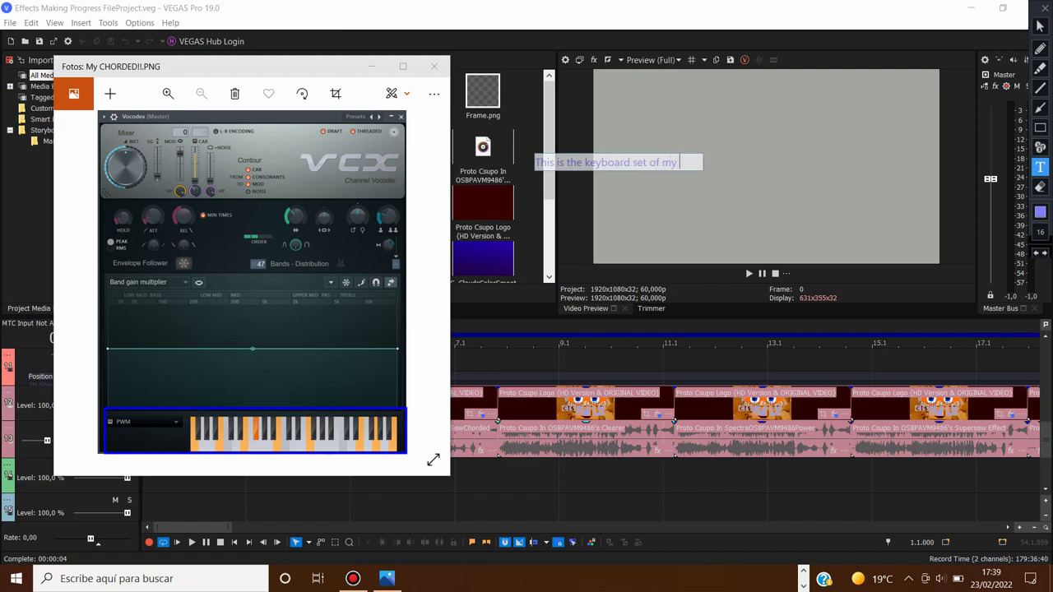
text(Chorded eff)
text(ect)
text(.)
Step: Continue the note with "And it will use for the next soundtrack audios effects", breaking the line before "audios", and place it
text( And)
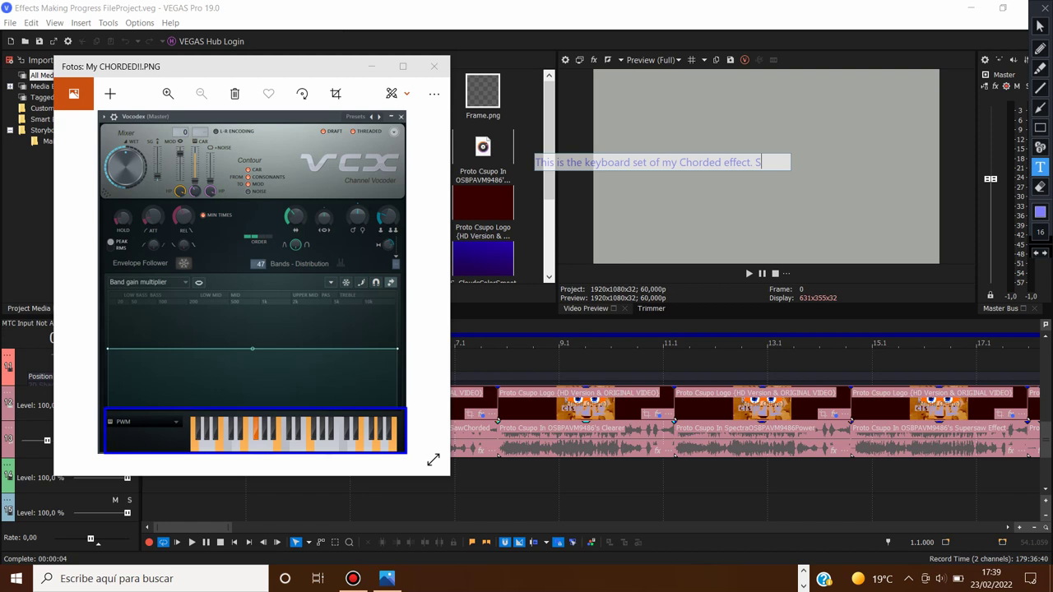
text( th)
key(BackSpace)
key(BackSpace)
text(h)
key(BackSpace)
text(it will use)
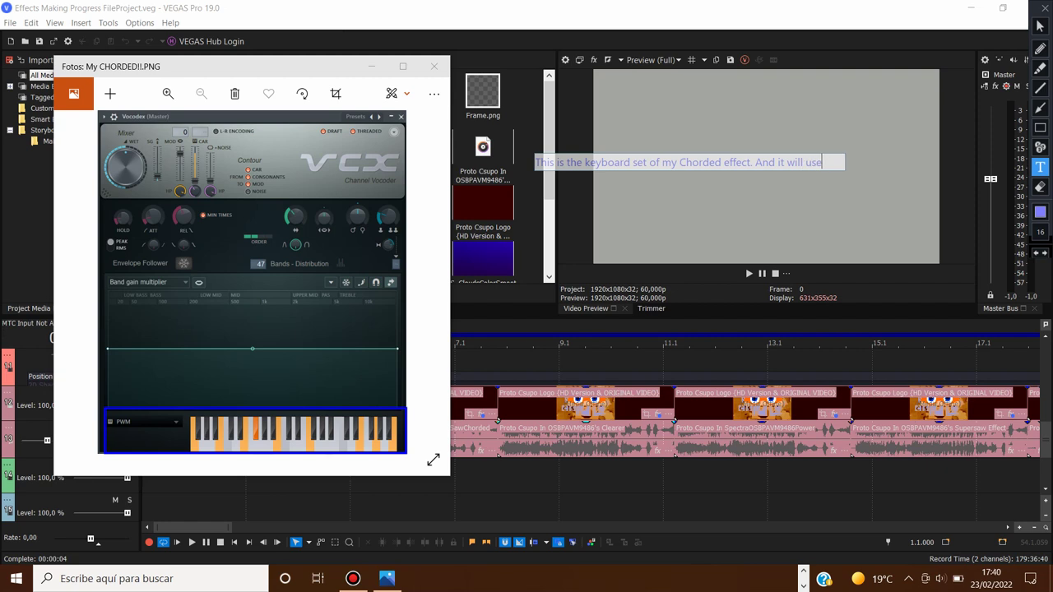
text( for the ne)
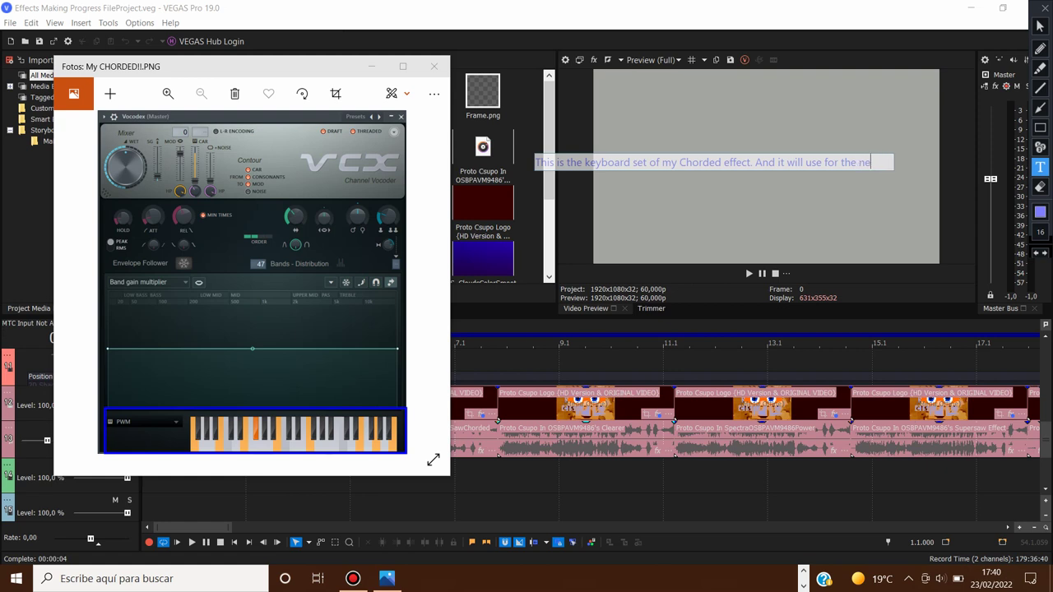
text(xt soundtracks)
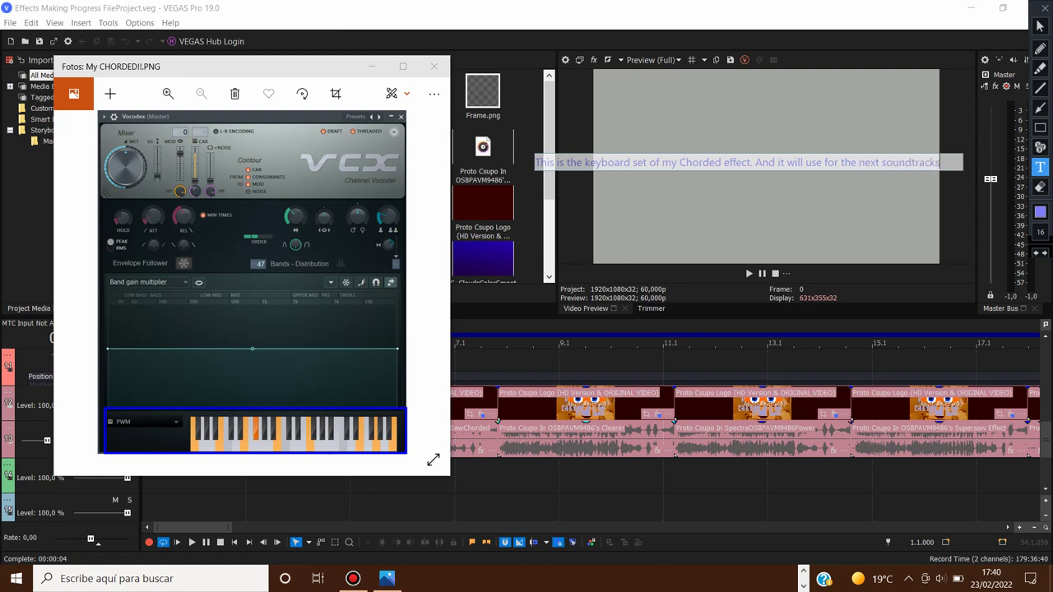
key(BackSpace)
key(Return)
text(audios)
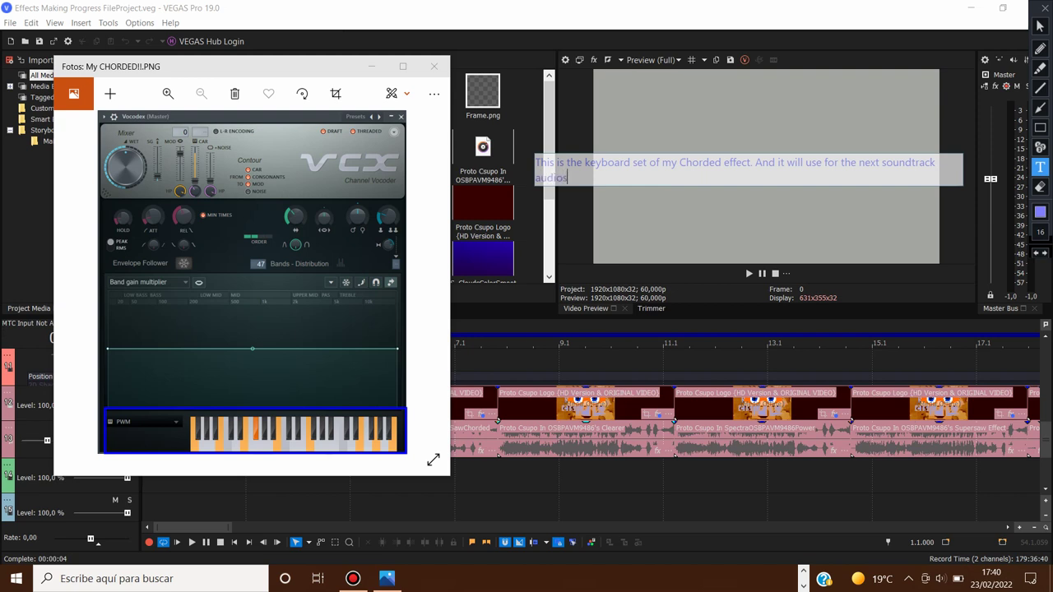
text( effects)
click(811, 206)
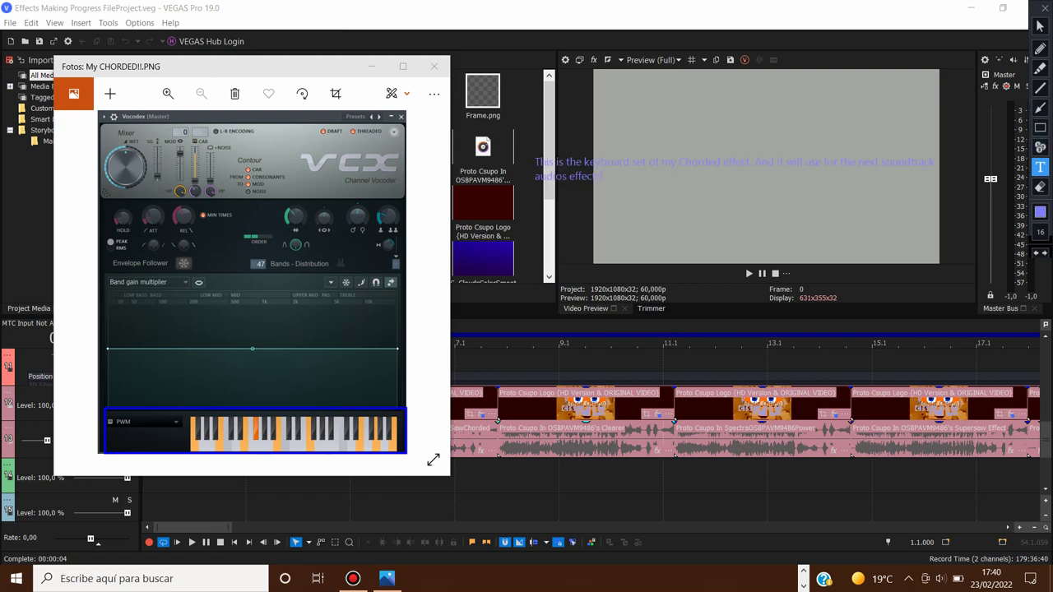
Step: Erase the text note and the blue rectangle from the screen, and close the My CHORDED!!.PNG photo
click(1040, 187)
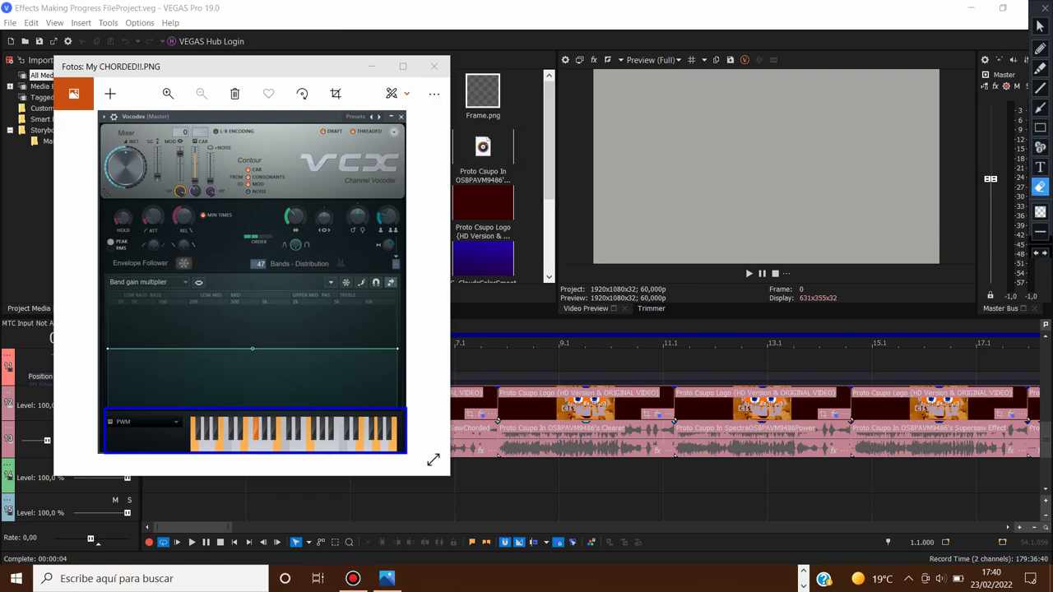
click(1040, 26)
click(434, 66)
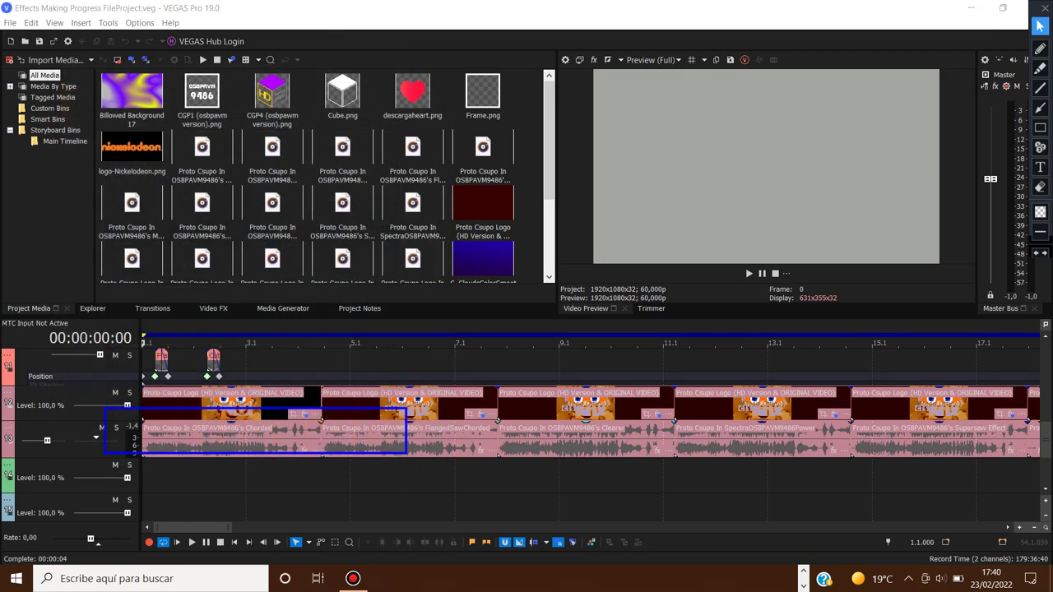
click(1041, 186)
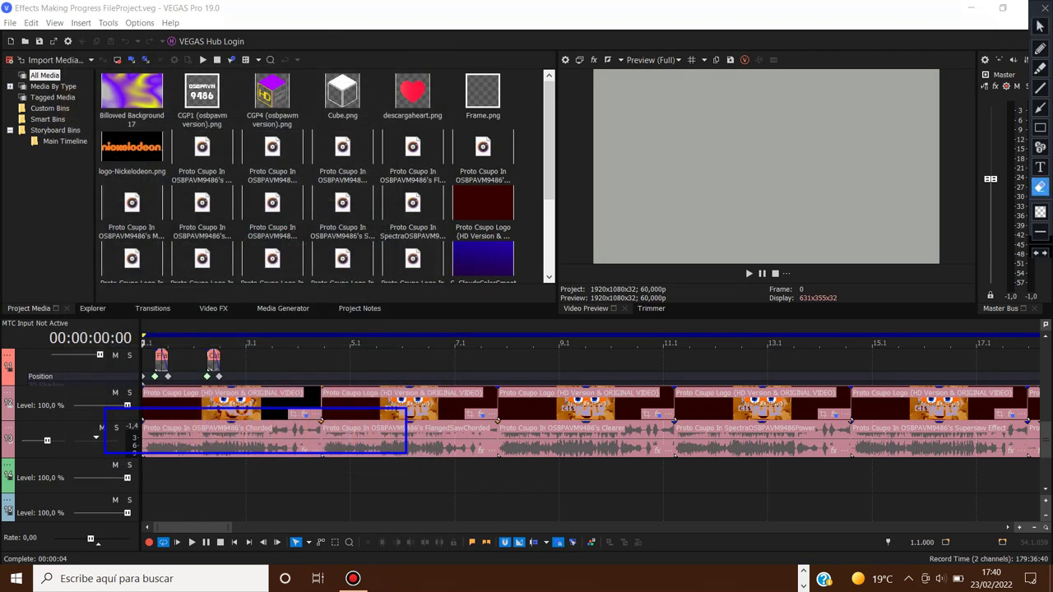
click(1040, 25)
Step: Play the timeline and examine the colours of the Gradient Map control points on the second Proto Csupo Logo clip
scroll(589, 421, down, 1)
key(space)
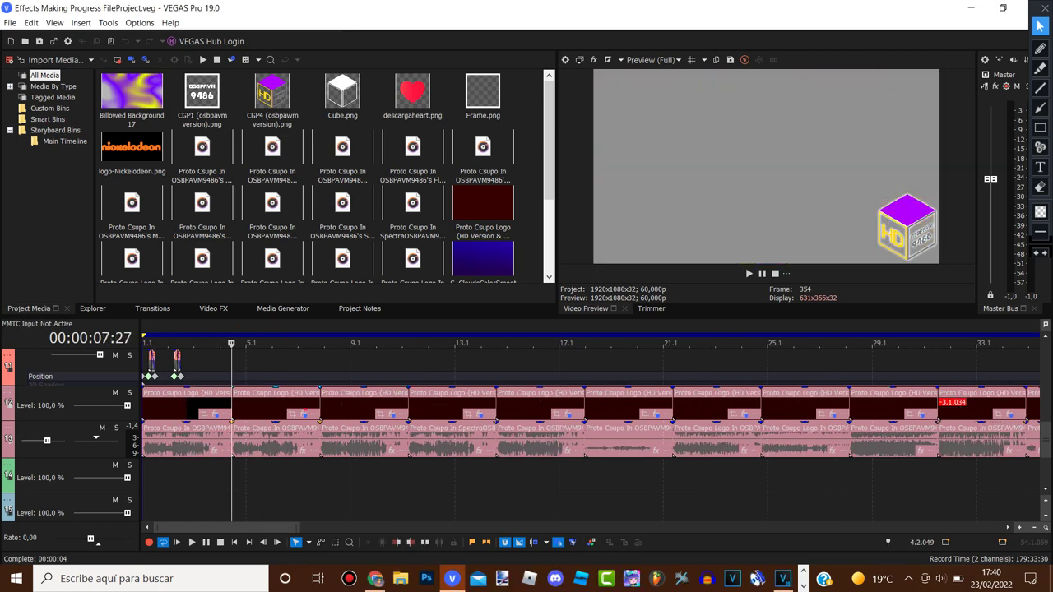
click(304, 414)
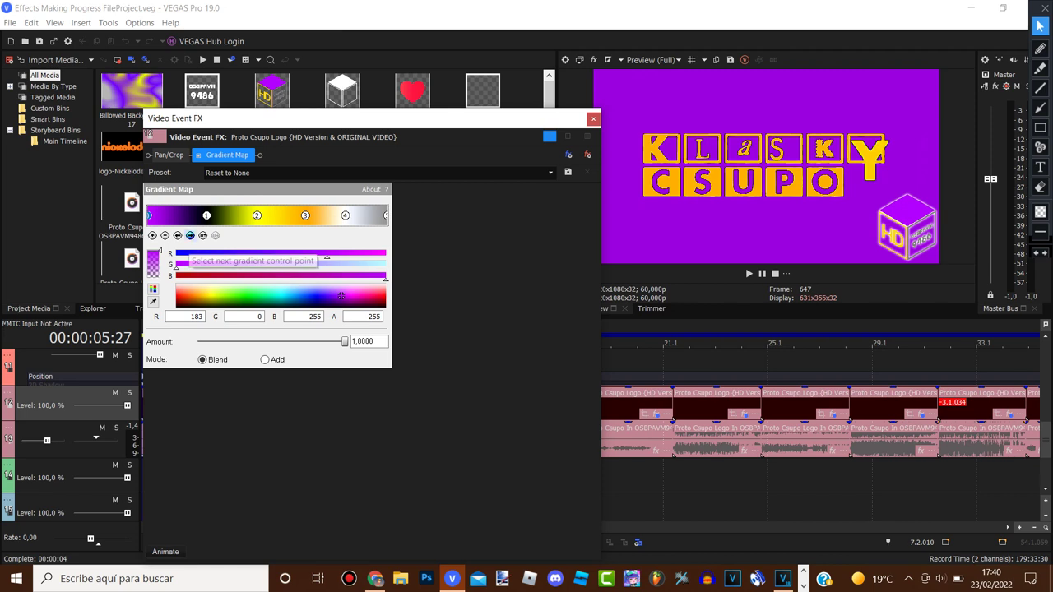
click(206, 215)
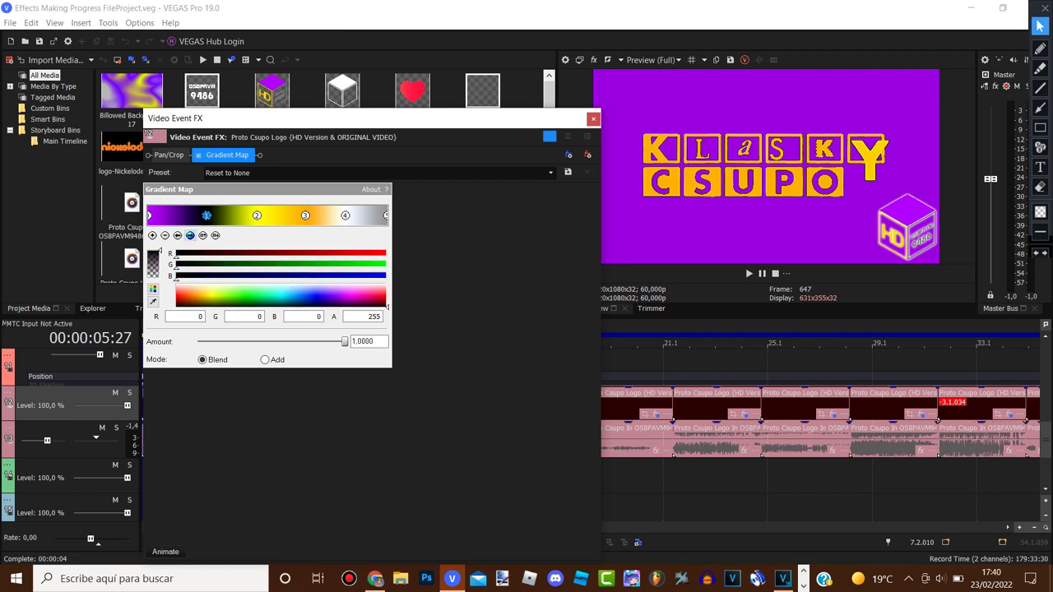
click(257, 215)
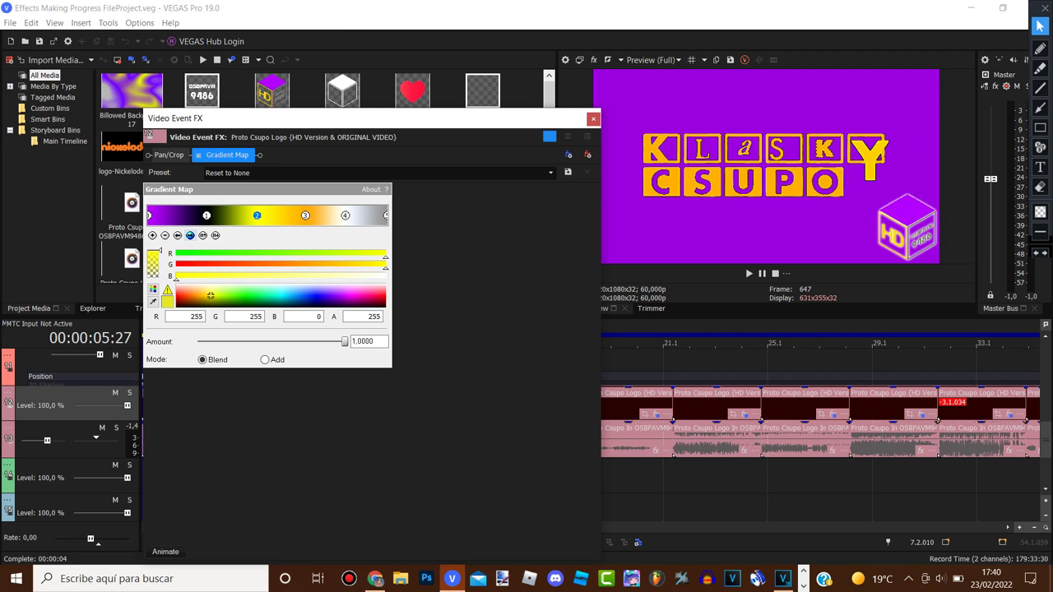
click(190, 235)
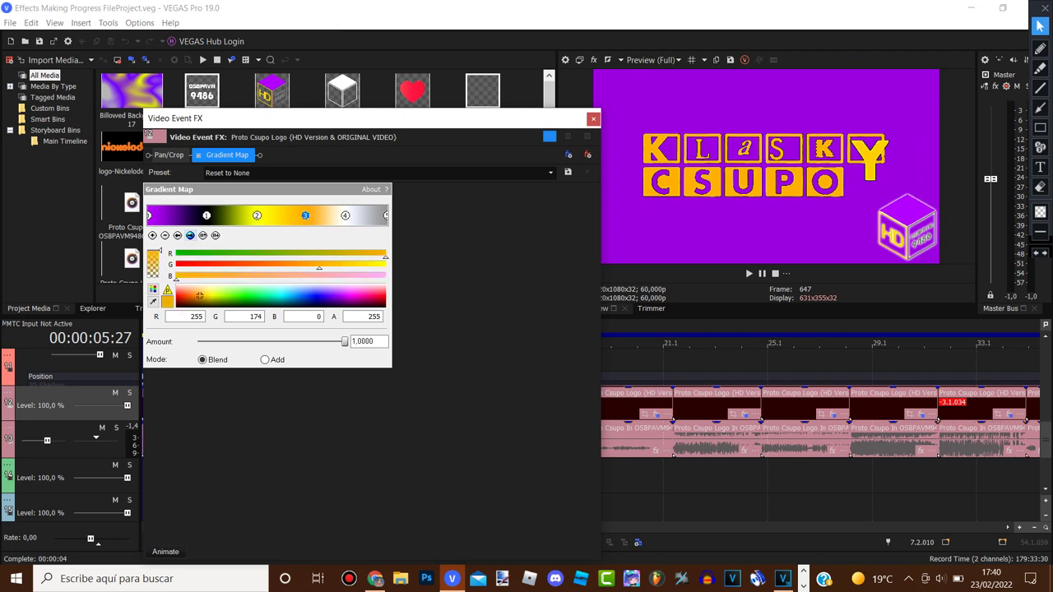
click(190, 236)
click(190, 235)
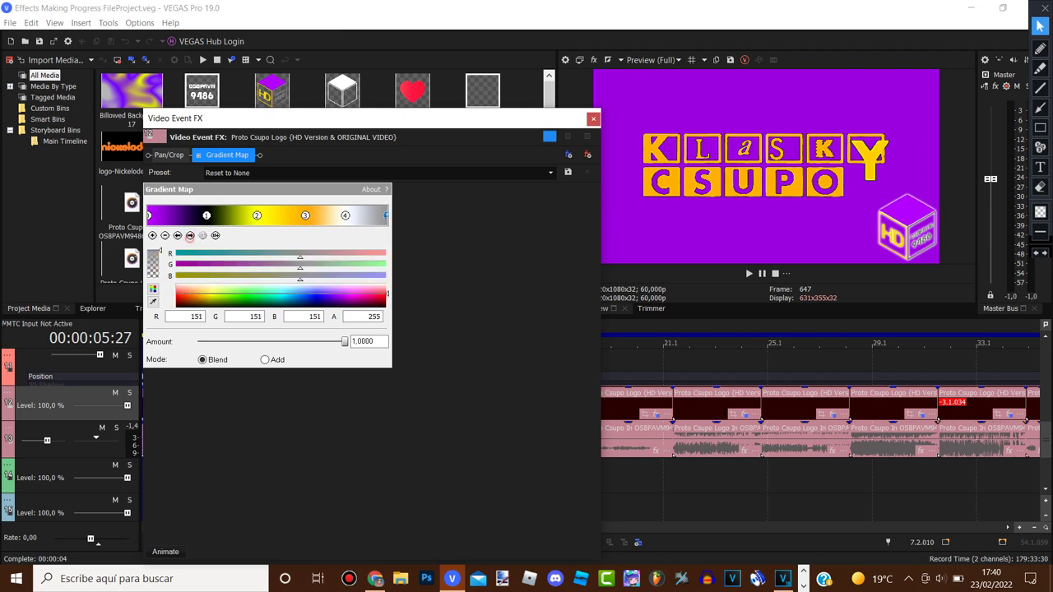
click(593, 118)
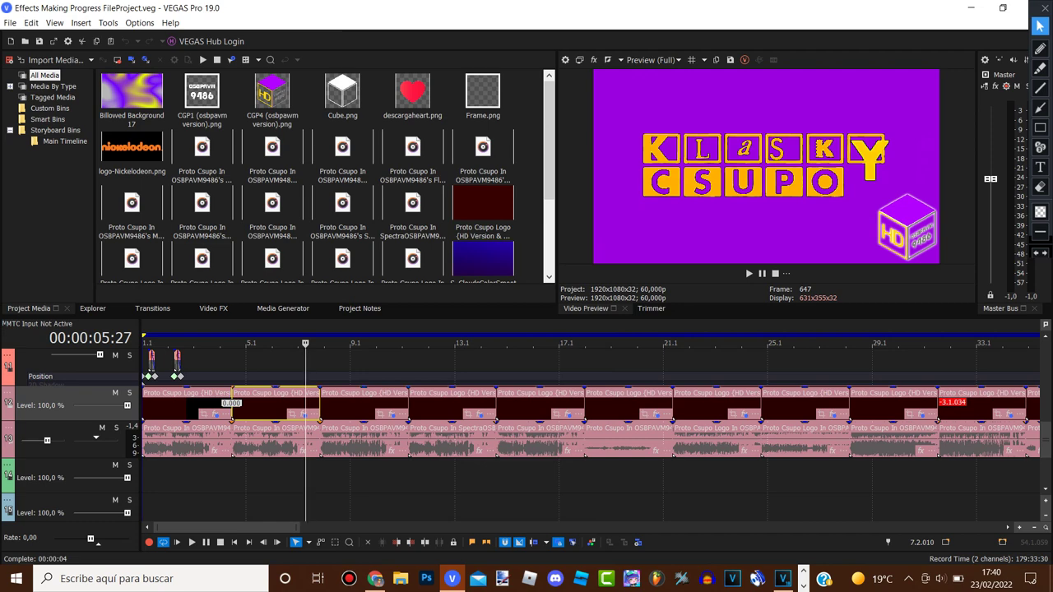
Step: Examine the colours of all the Gradient Map control points on the third Proto Csupo Logo clip, then close its effects
click(317, 409)
scroll(313, 414, down, 1)
scroll(313, 414, down, 1)
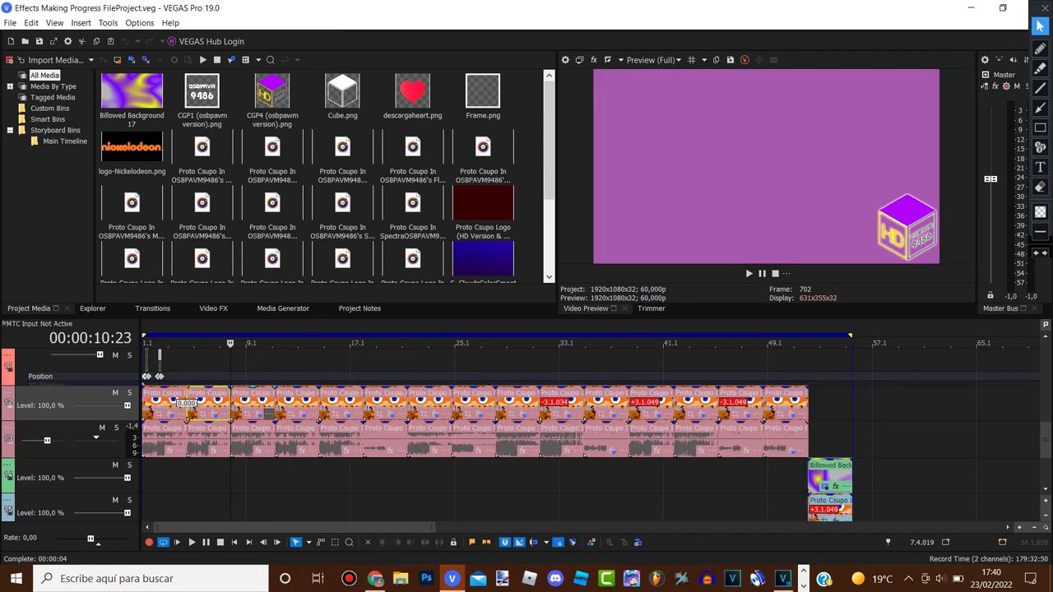
click(258, 414)
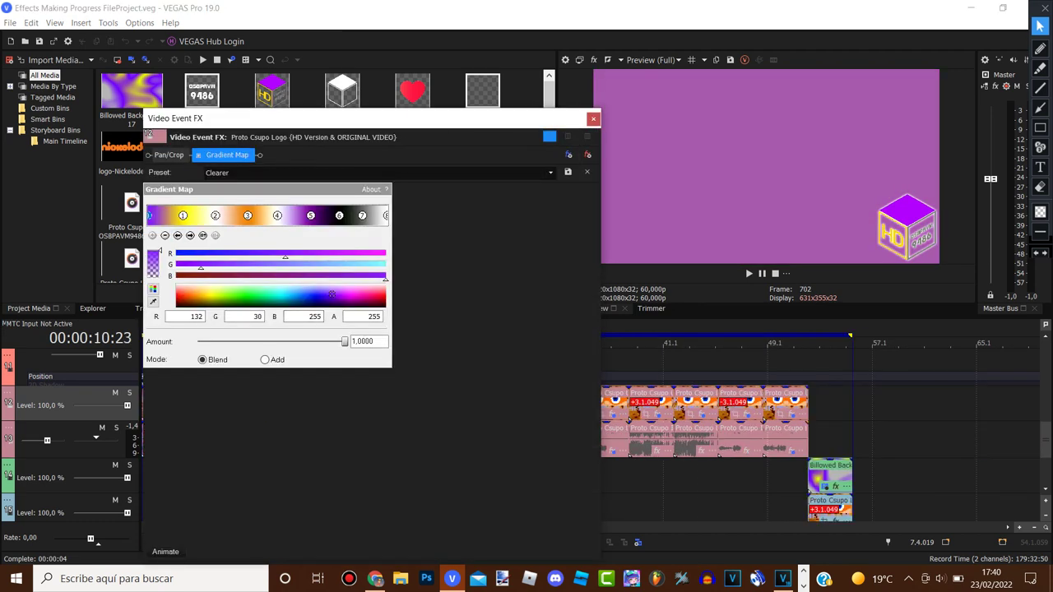
click(190, 235)
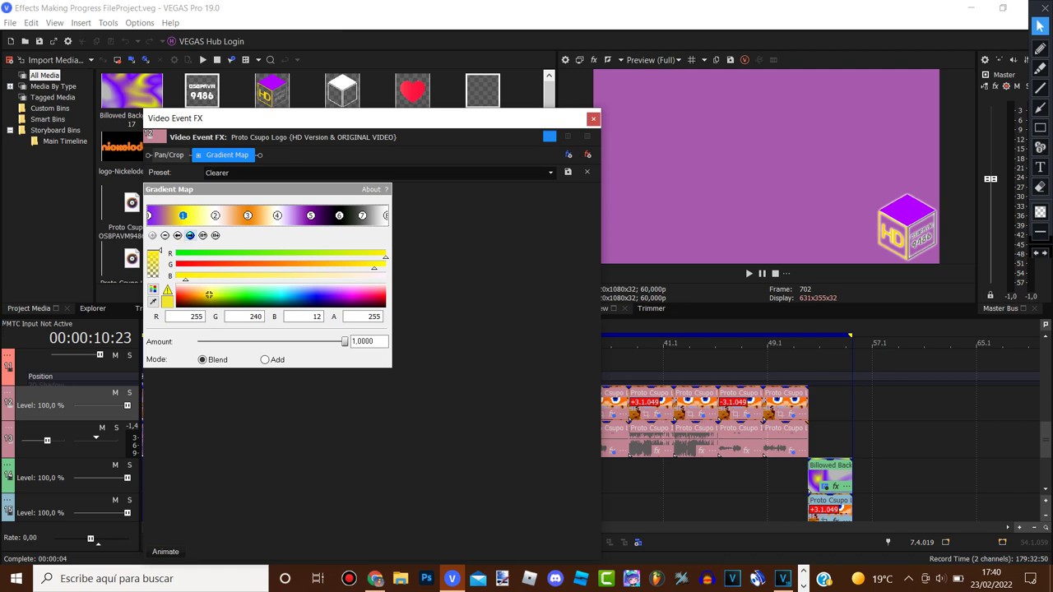
click(190, 236)
click(191, 235)
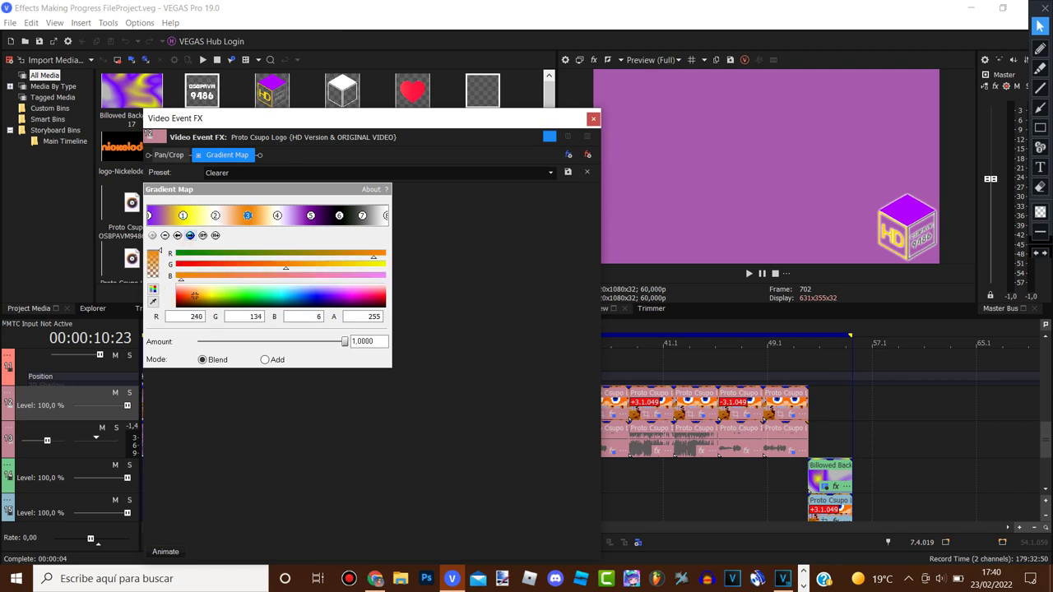
click(190, 236)
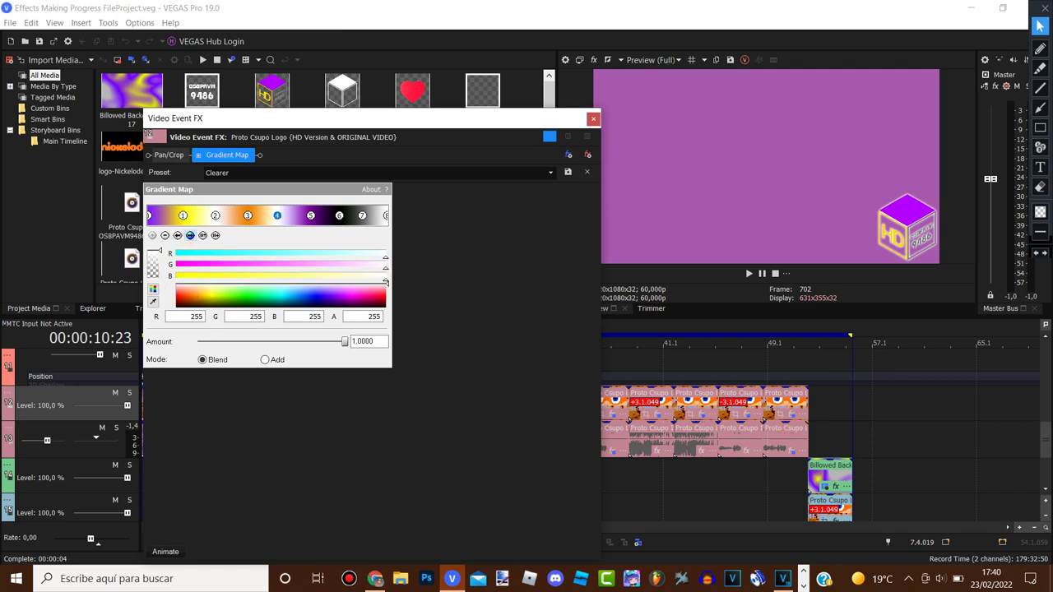
click(190, 235)
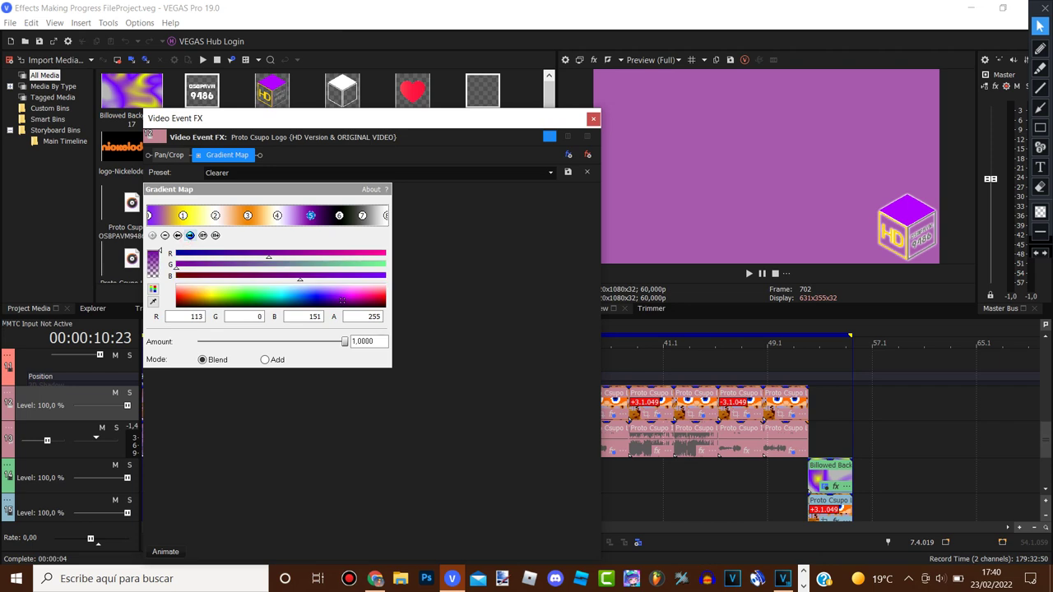
click(190, 236)
click(190, 235)
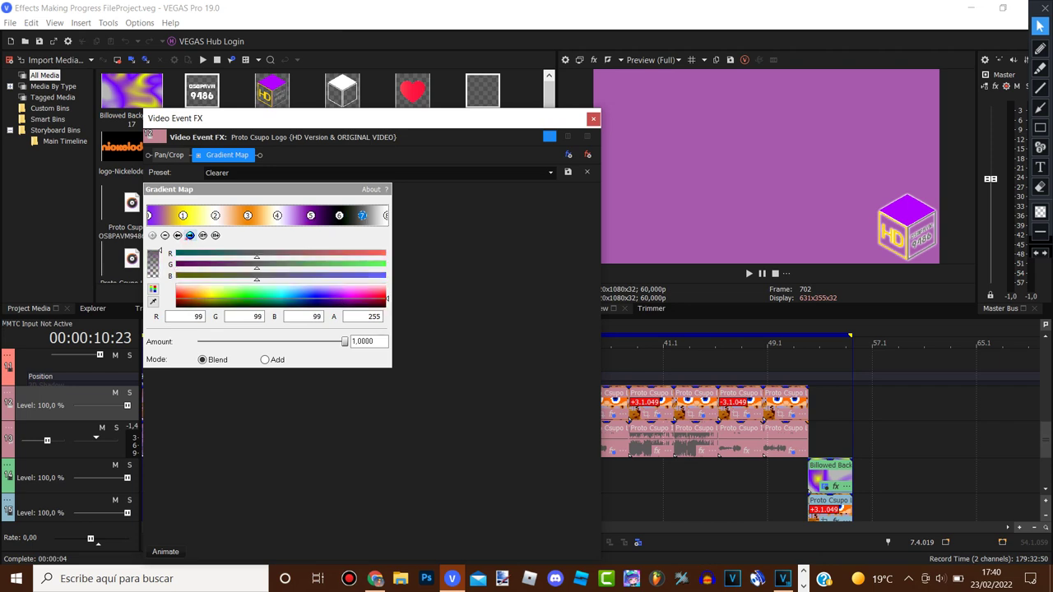
click(190, 236)
click(593, 119)
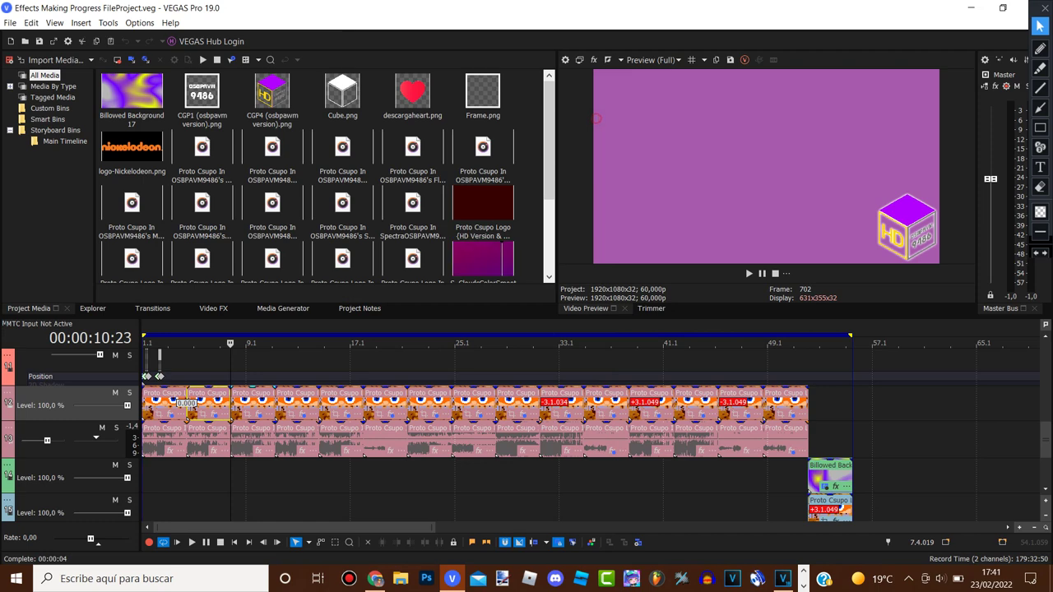
Step: Examine the Rays settings and the Gradient Map control point colours on the fourth Proto Csupo Logo clip
scroll(590, 432, up, 2)
click(407, 321)
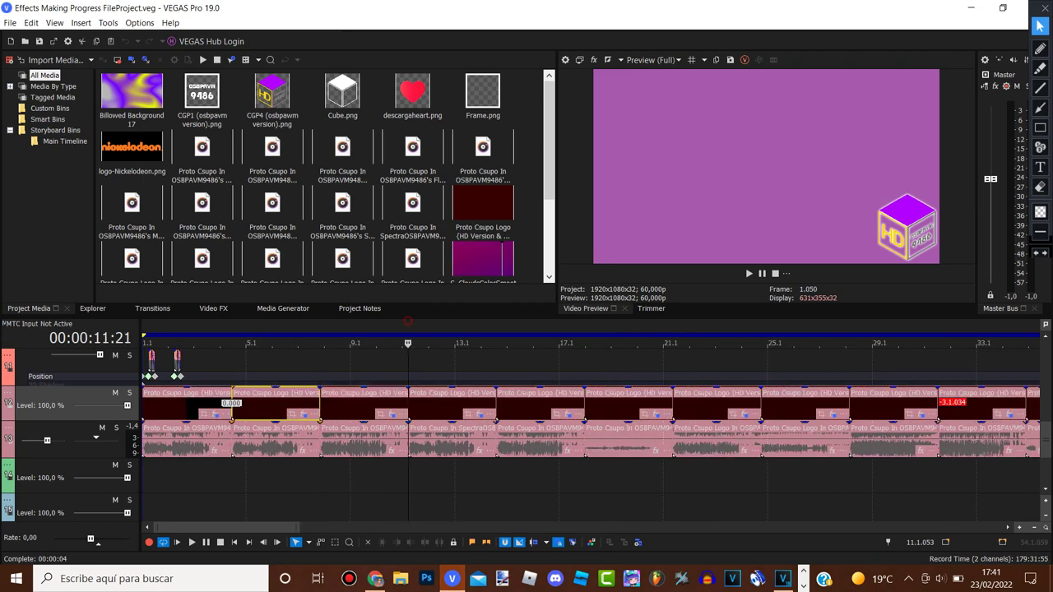
click(477, 414)
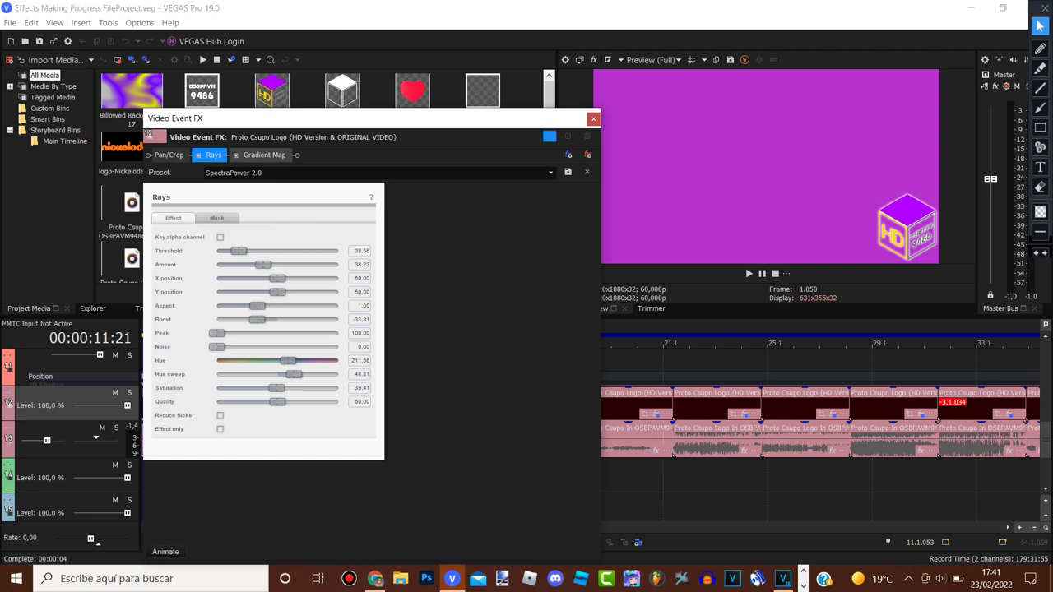
click(264, 155)
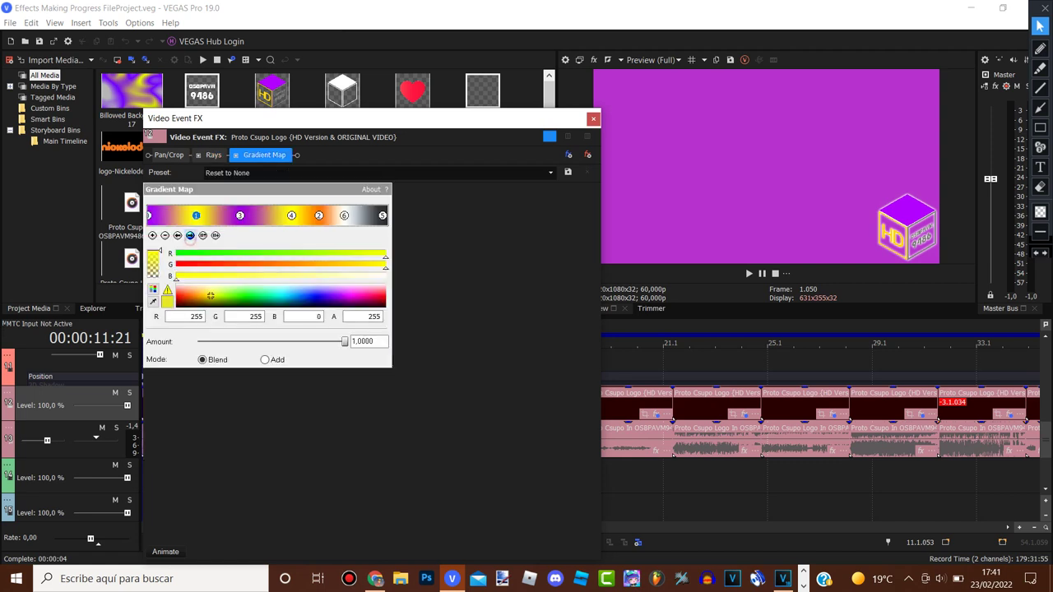
click(190, 235)
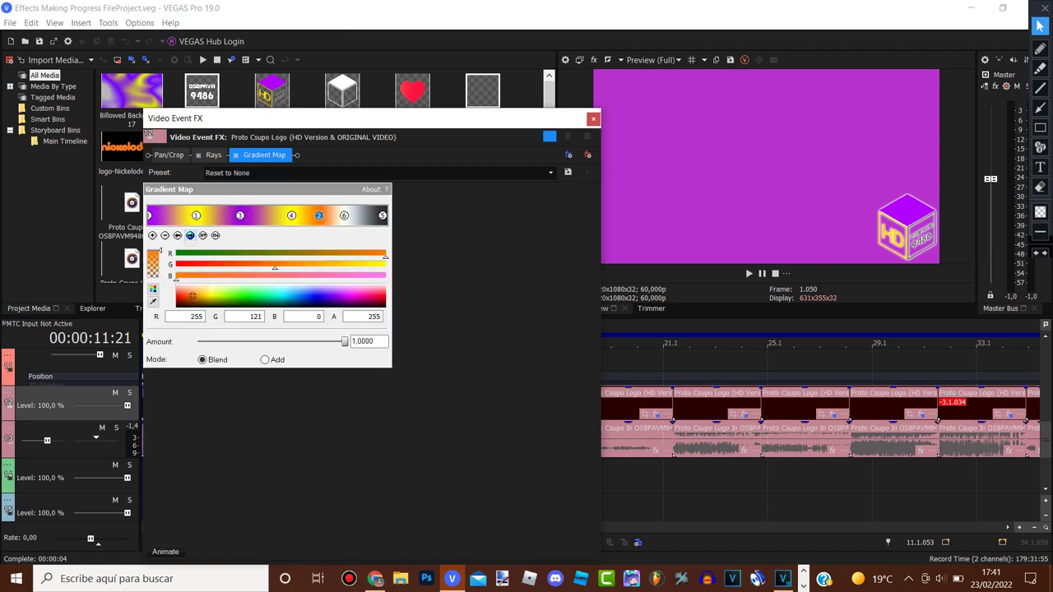
click(240, 216)
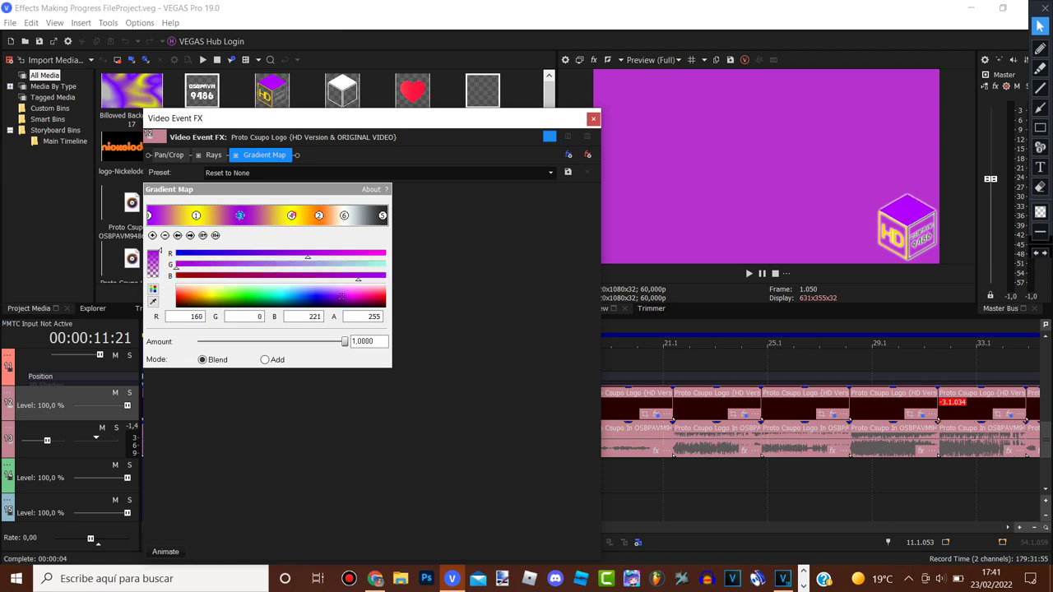
click(293, 215)
click(318, 215)
click(344, 215)
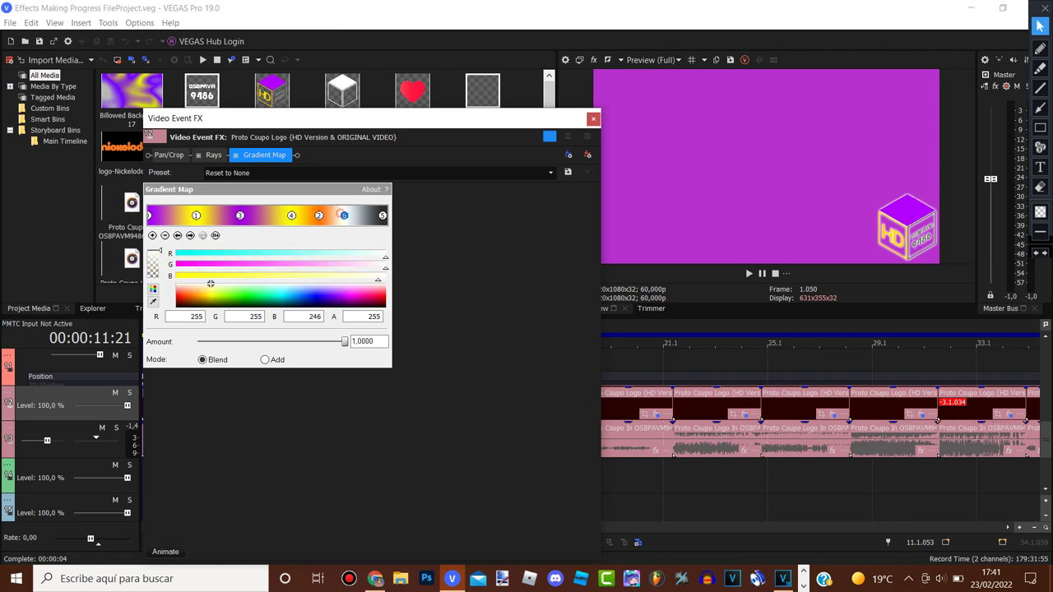
key(Right)
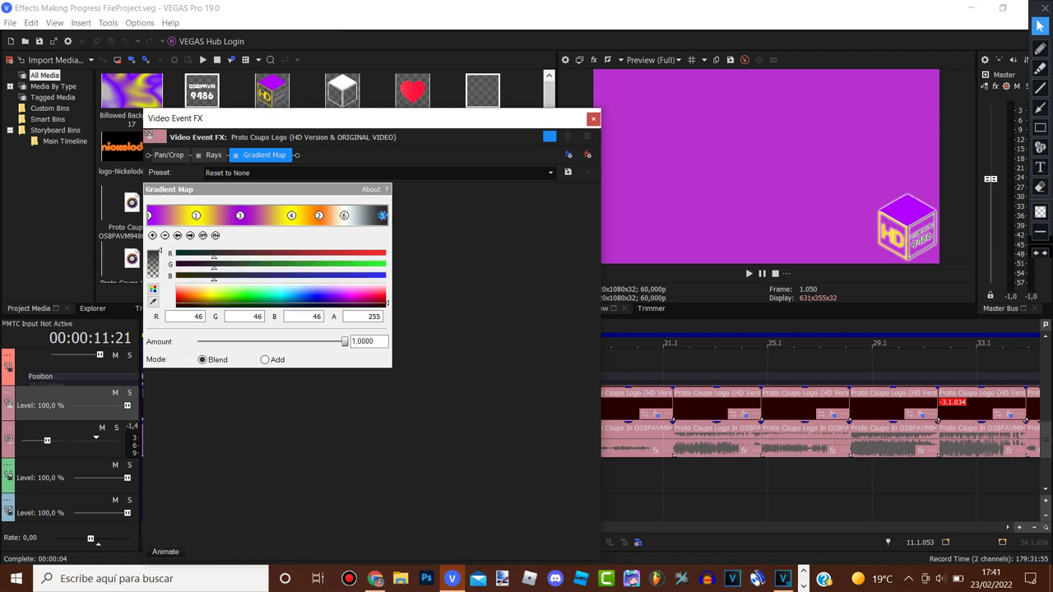
click(593, 118)
Step: Examine the colours of the Gradient Map control points on the fifth Proto Csupo Logo clip
click(496, 329)
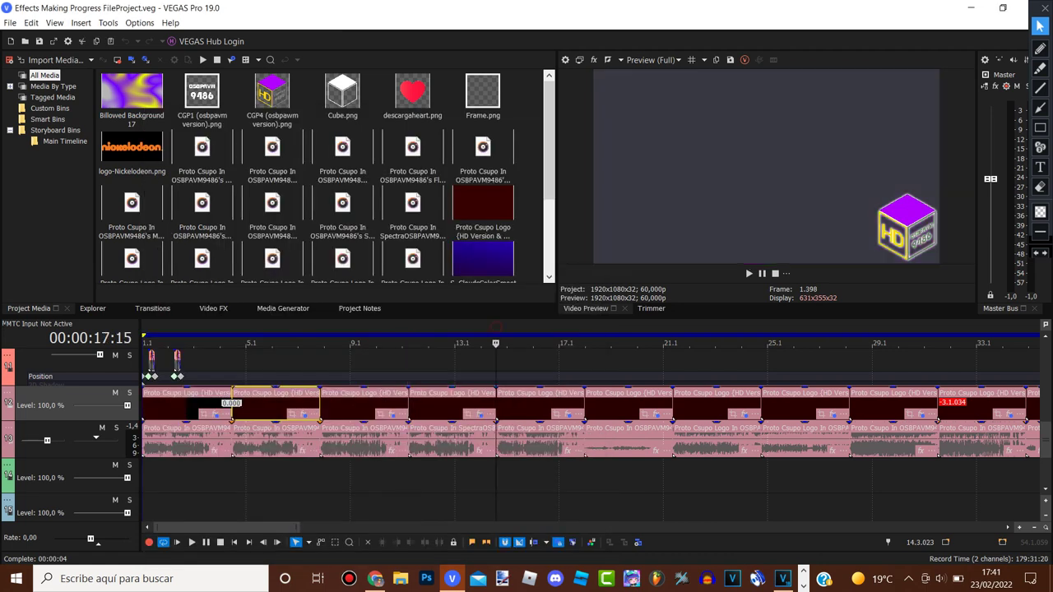
click(567, 414)
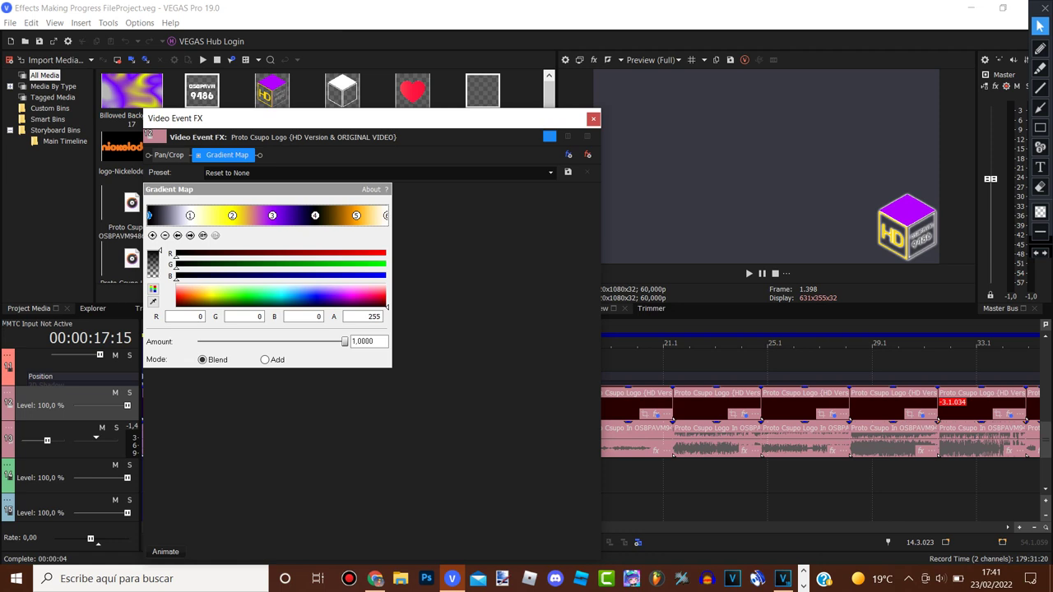
click(190, 235)
click(190, 236)
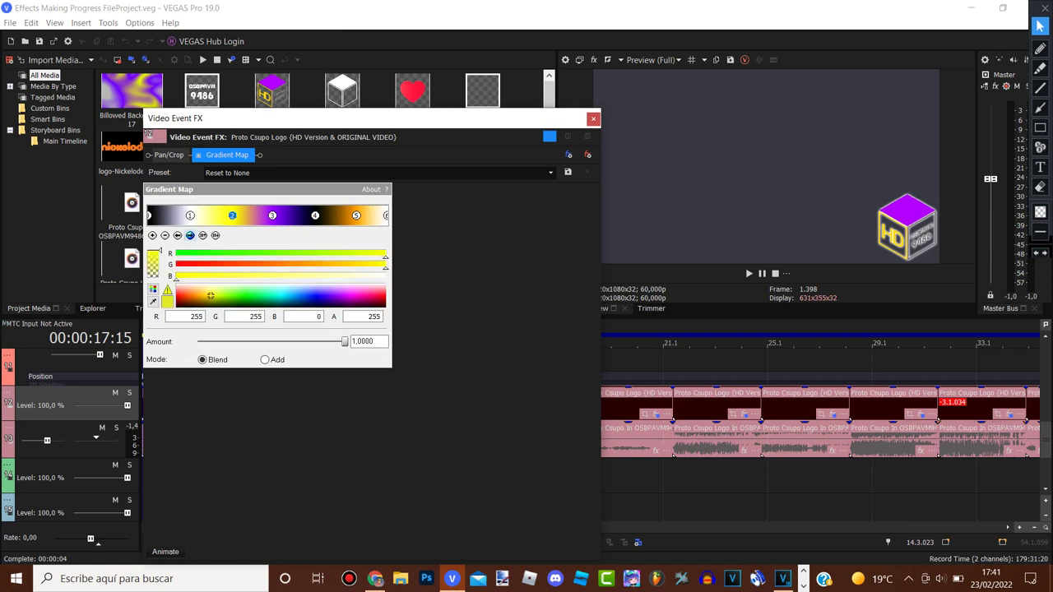
click(190, 235)
click(190, 235)
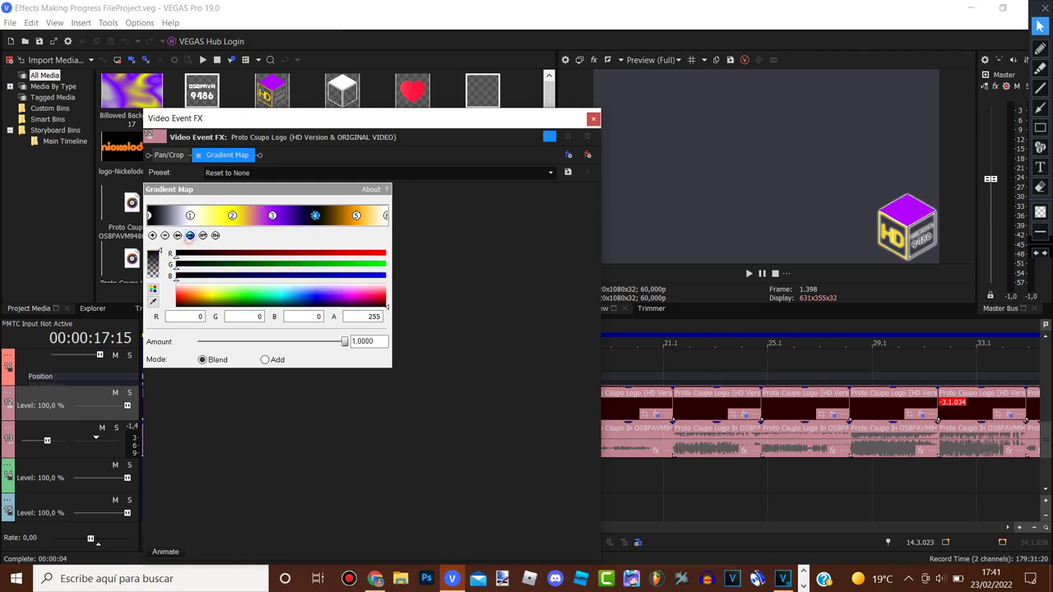
click(190, 235)
click(190, 236)
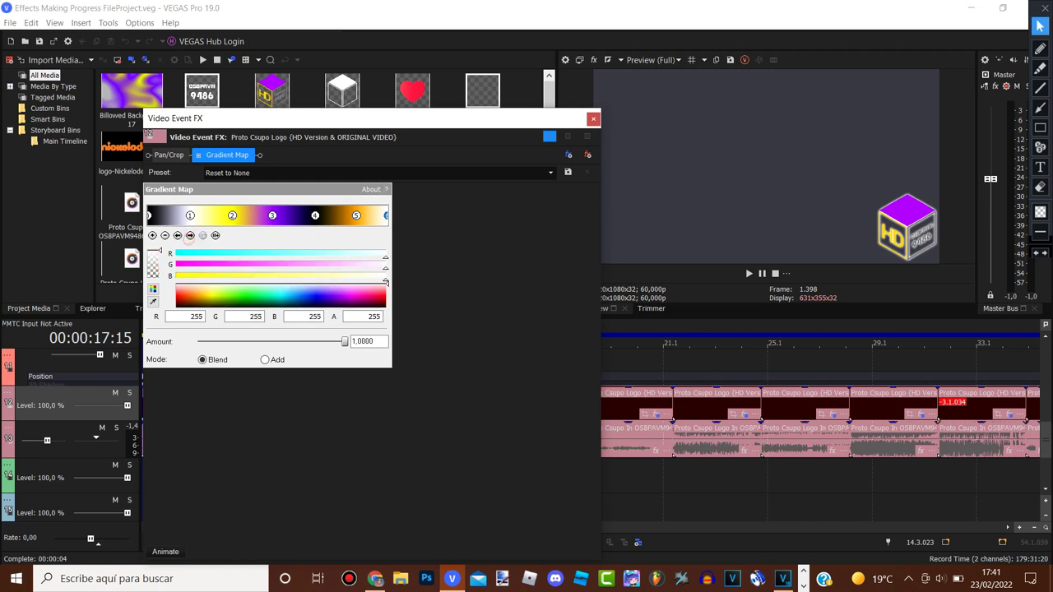
click(594, 119)
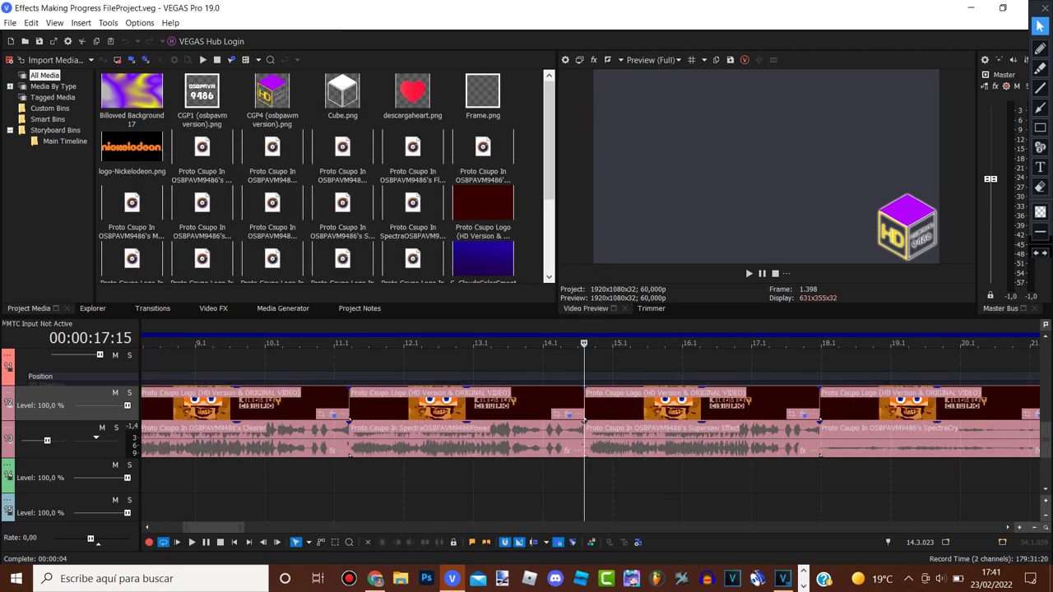
Step: Preview the fifth clip at its character face and recheck the clip's Gradient Map
click(654, 403)
click(802, 413)
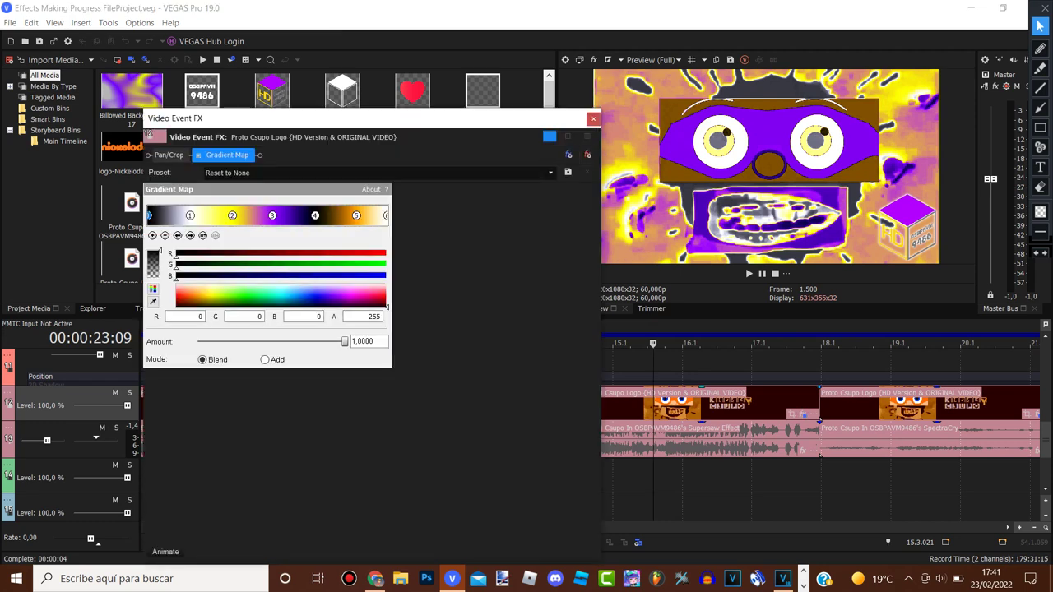
click(593, 119)
Step: Examine the Wave and NewBlue LE Light Rays settings on the sixth Proto Csupo Logo clip
click(813, 403)
scroll(813, 403, down, 1)
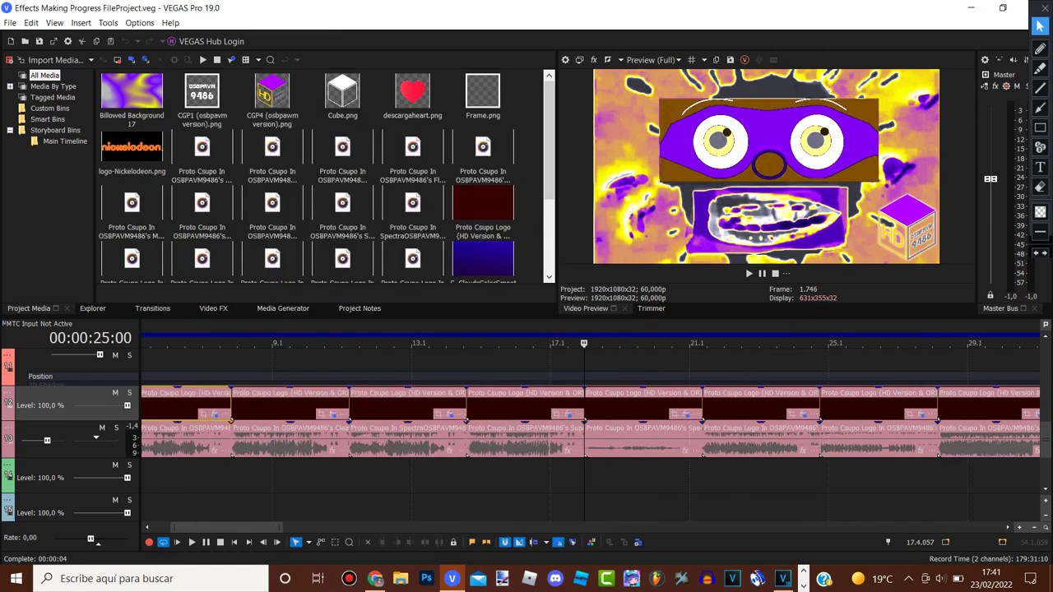
click(685, 414)
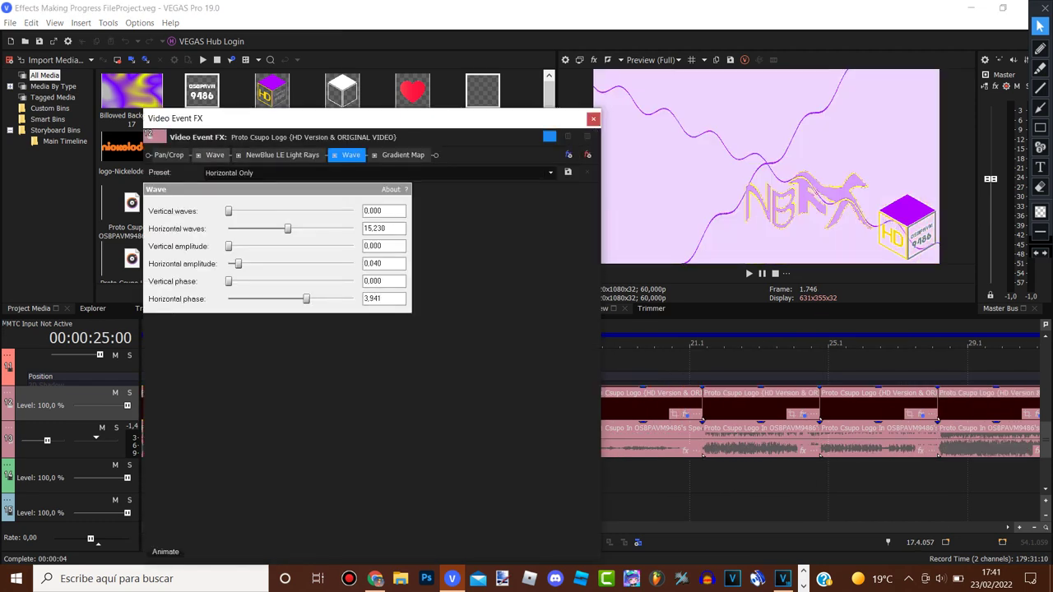
click(282, 155)
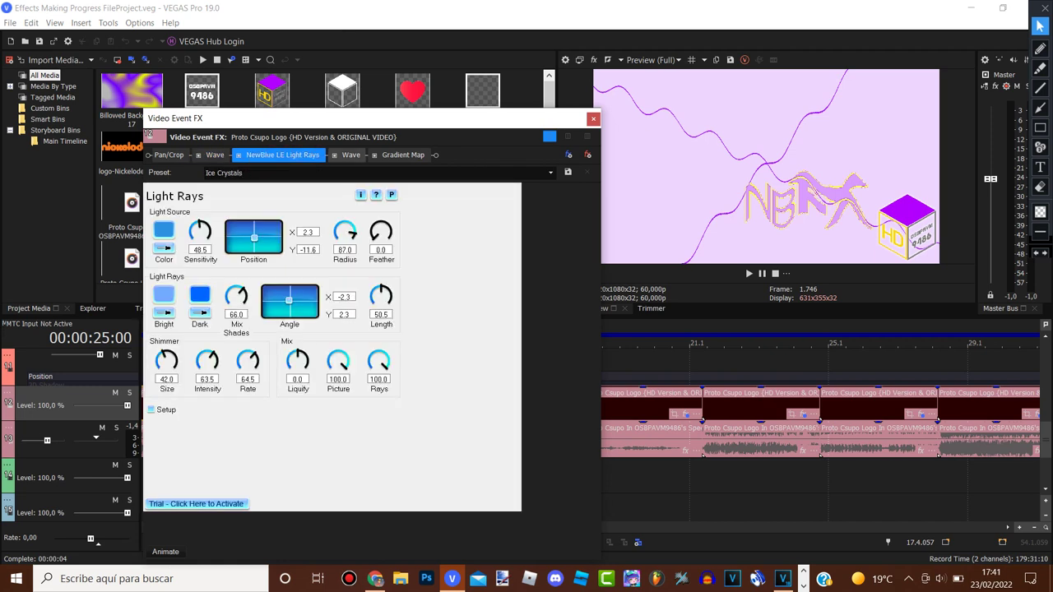
click(350, 154)
Step: Examine the colours of the Gradient Map control points on the sixth clip and close its effects
click(403, 155)
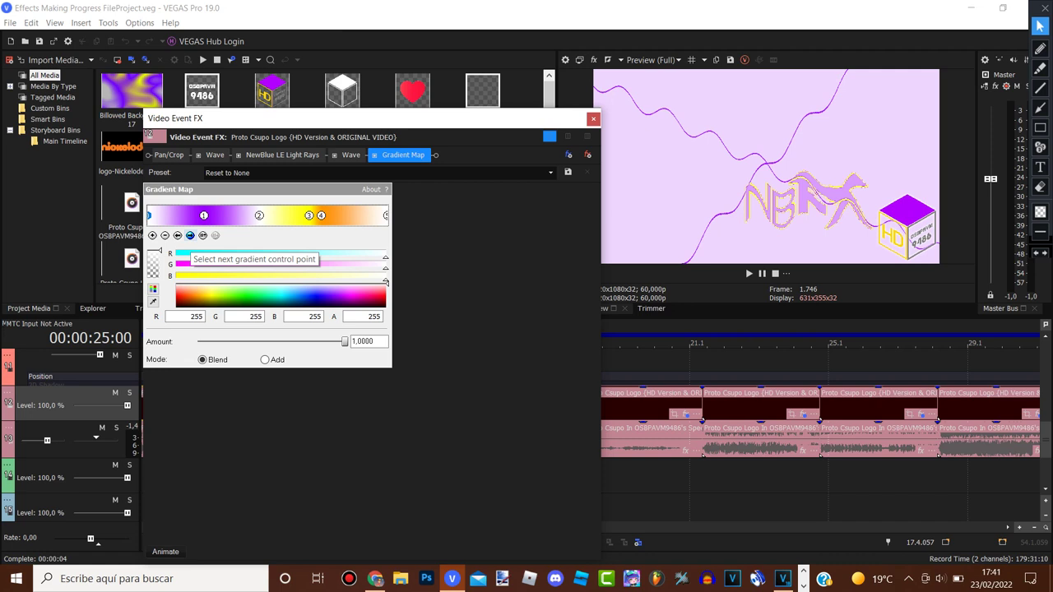
click(191, 236)
click(190, 236)
click(190, 236)
click(190, 237)
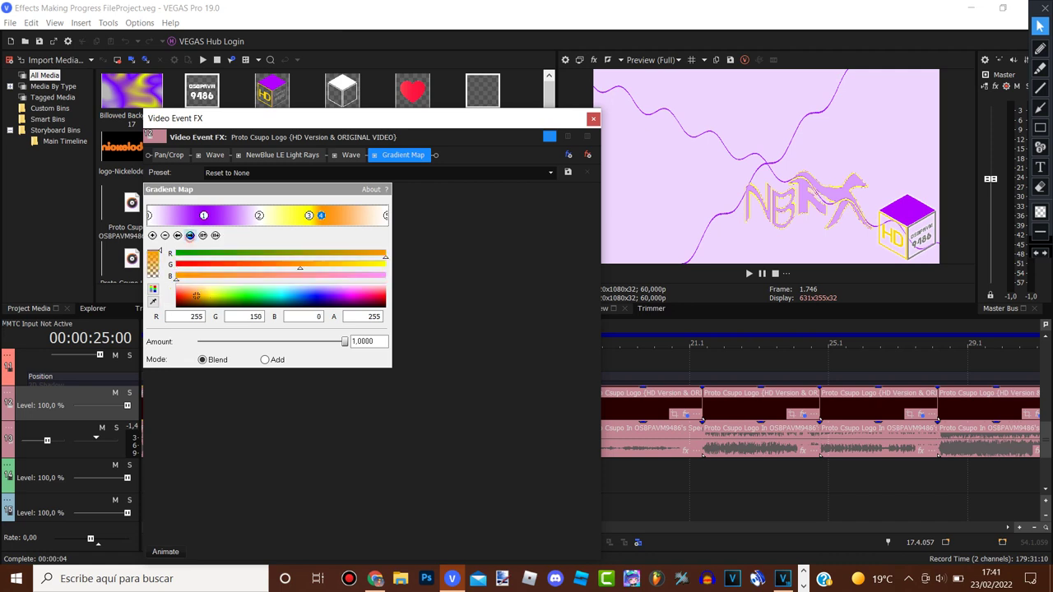
click(191, 236)
click(593, 118)
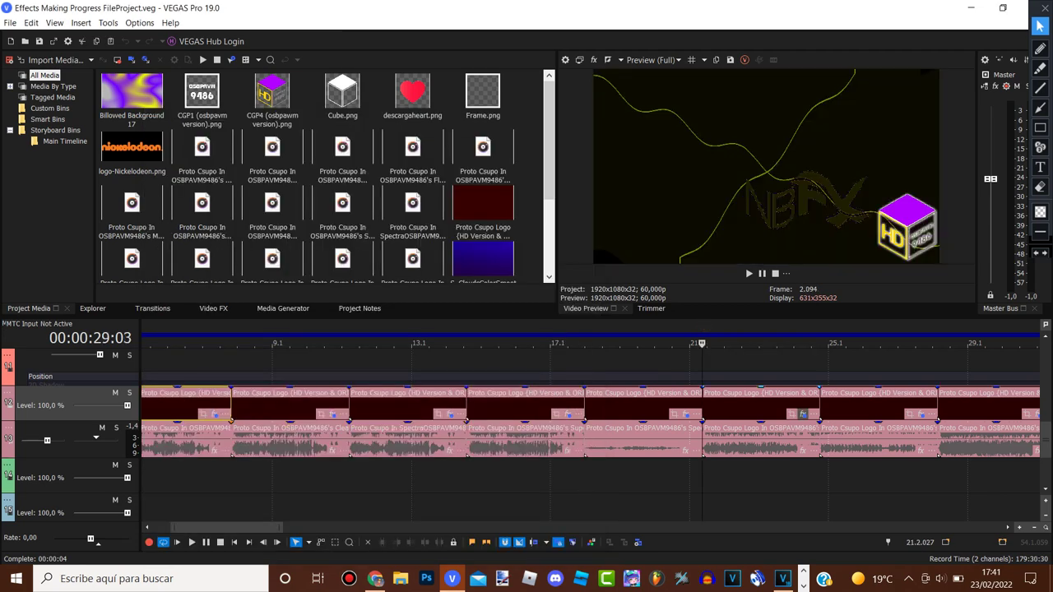
Step: Examine the two Wave effects, NewBlue ME Active Camera and Glow on the seventh Proto Csupo Logo clip
click(802, 414)
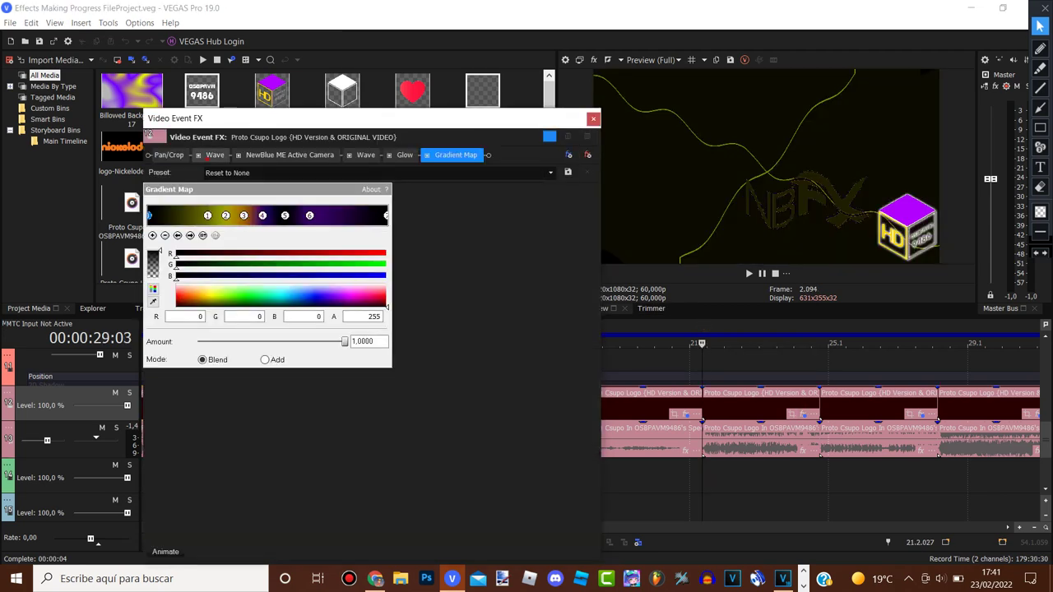
click(214, 155)
click(287, 154)
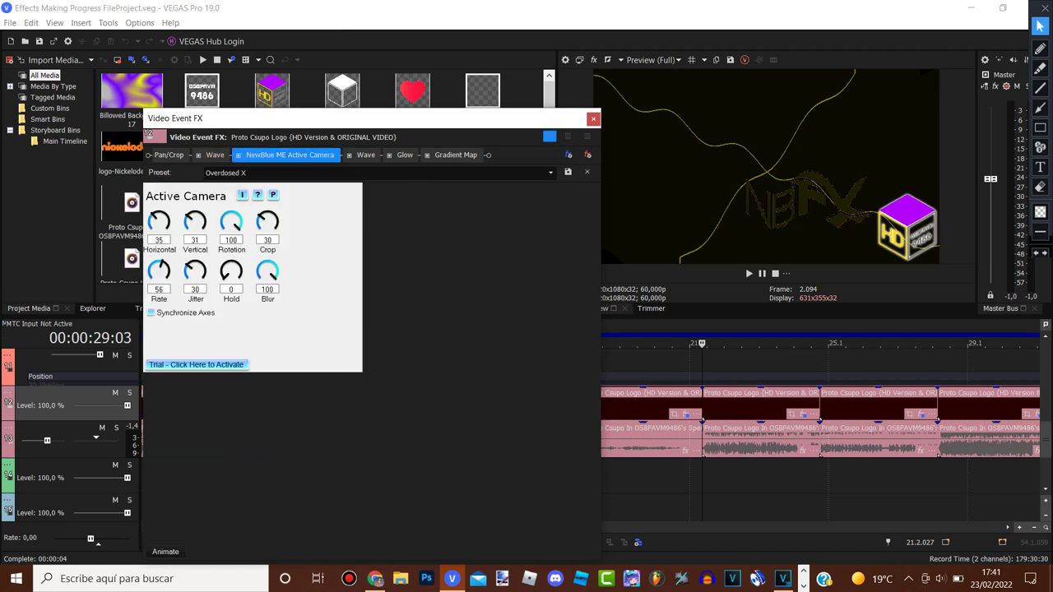
click(365, 154)
click(404, 155)
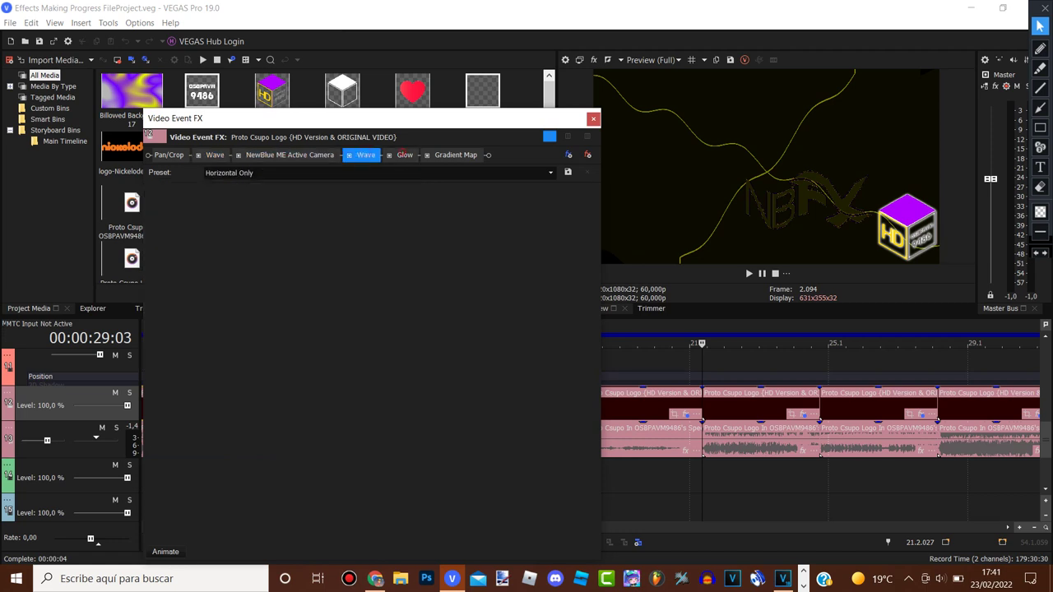
Step: Examine the colours of the Gradient Map control points on the seventh clip and close its effects
click(455, 154)
click(190, 235)
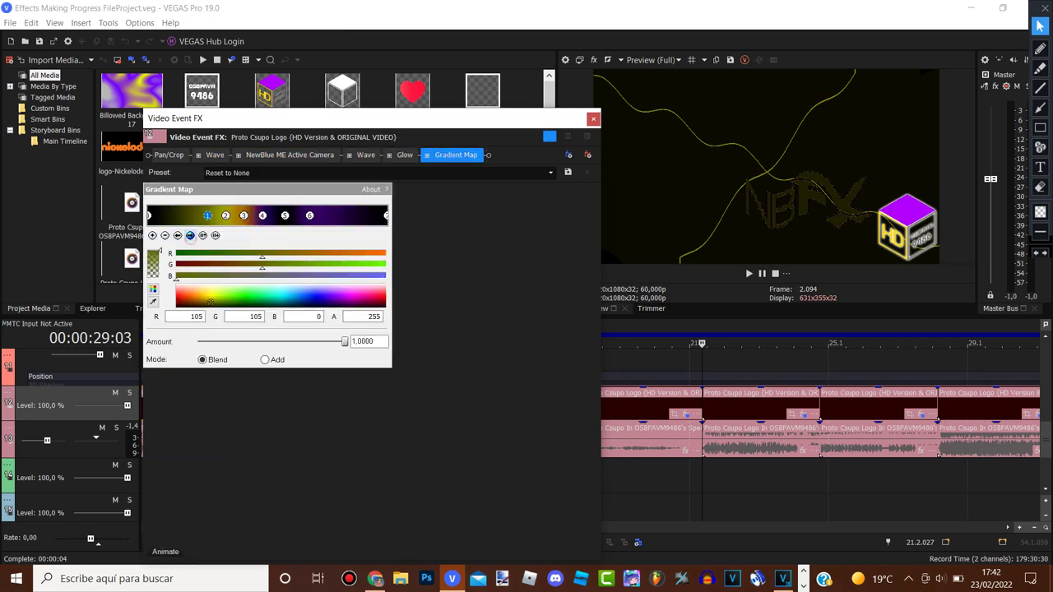
click(190, 236)
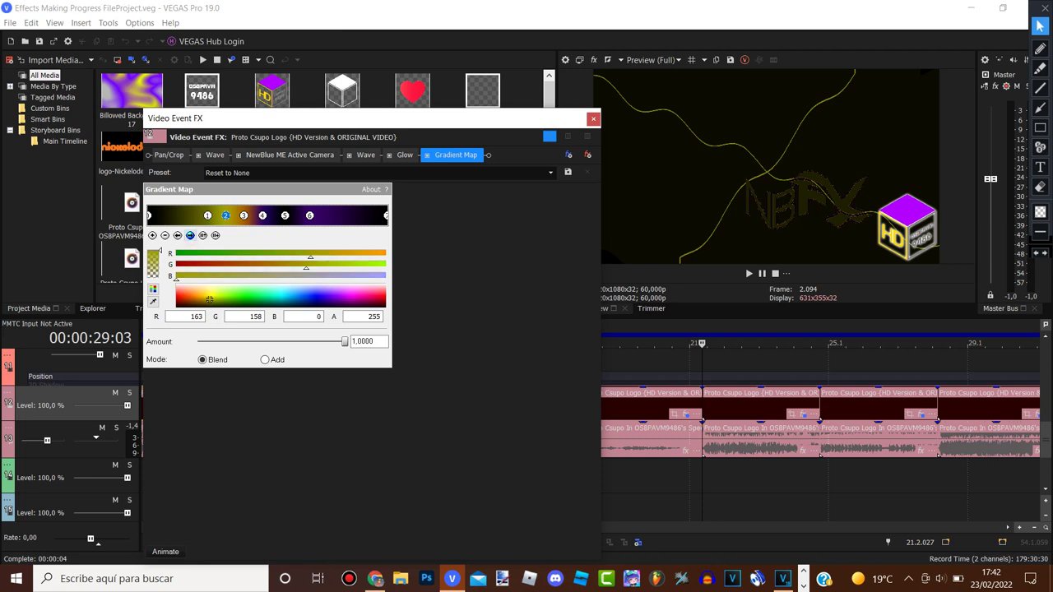
click(190, 236)
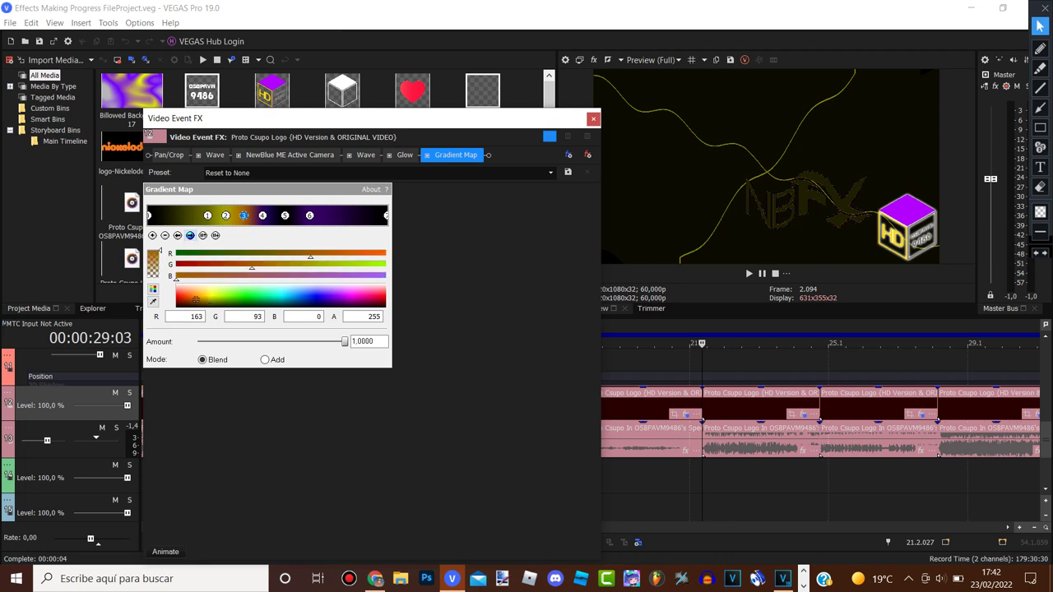
click(190, 236)
click(190, 235)
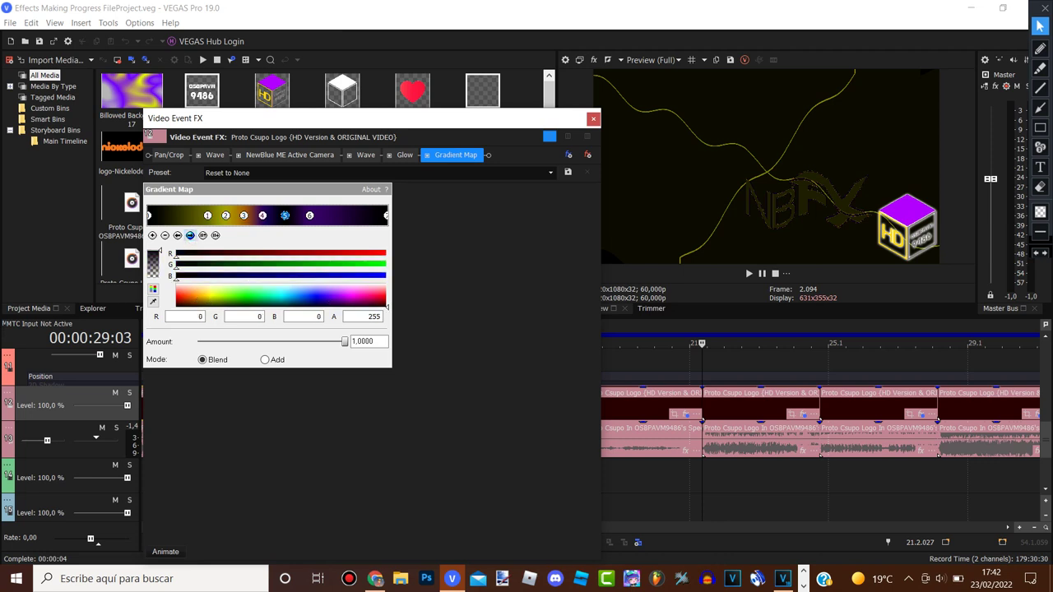
click(190, 235)
click(190, 236)
click(593, 118)
Step: Go to the start of the eighth Proto Csupo Logo clip and briefly check its effect chain
scroll(590, 428, down, 3)
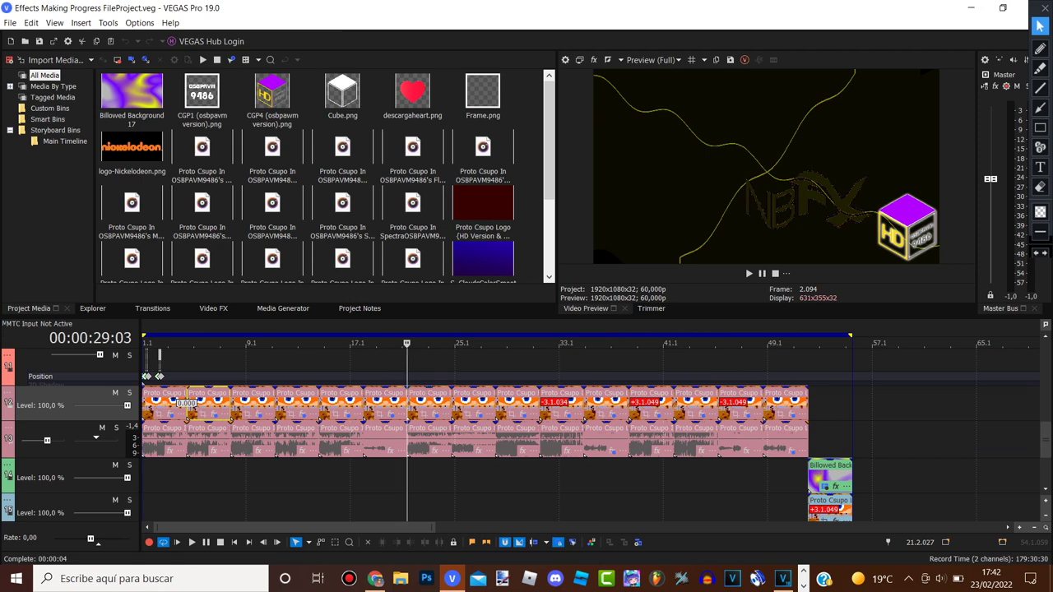
click(452, 406)
click(479, 414)
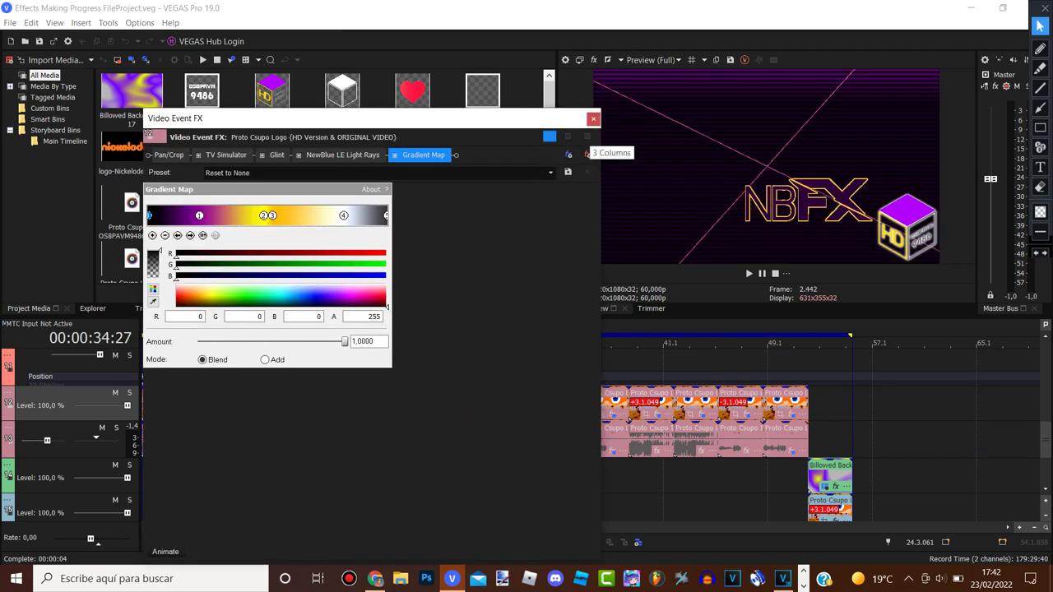
click(593, 118)
scroll(590, 431, up, 4)
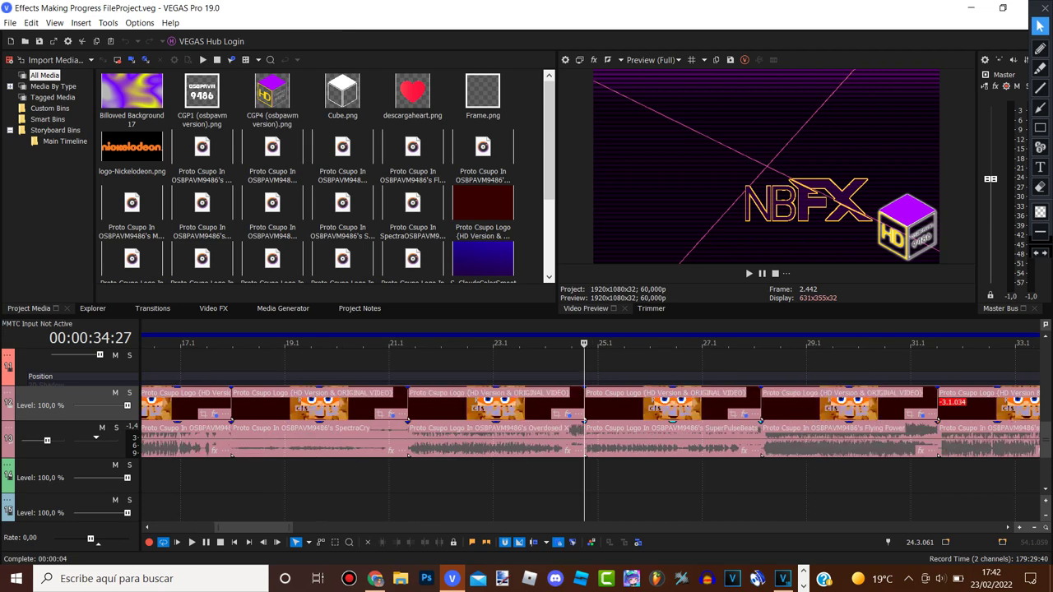
scroll(590, 431, down, 5)
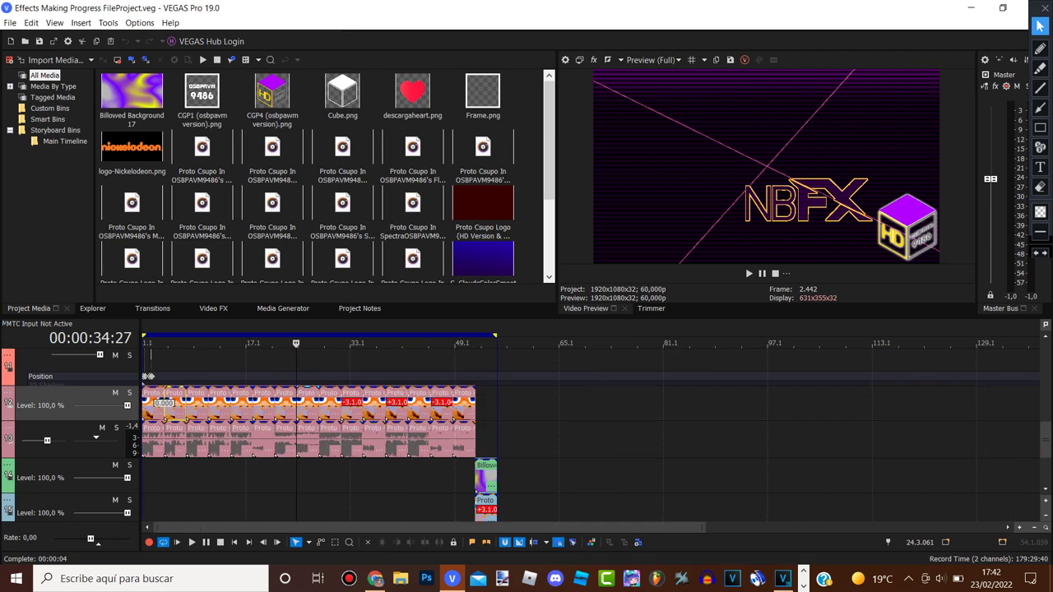
scroll(313, 415, up, 6)
Step: Examine the TV Simulator, Glint and NewBlue LE Light Rays settings on the eighth clip
click(596, 414)
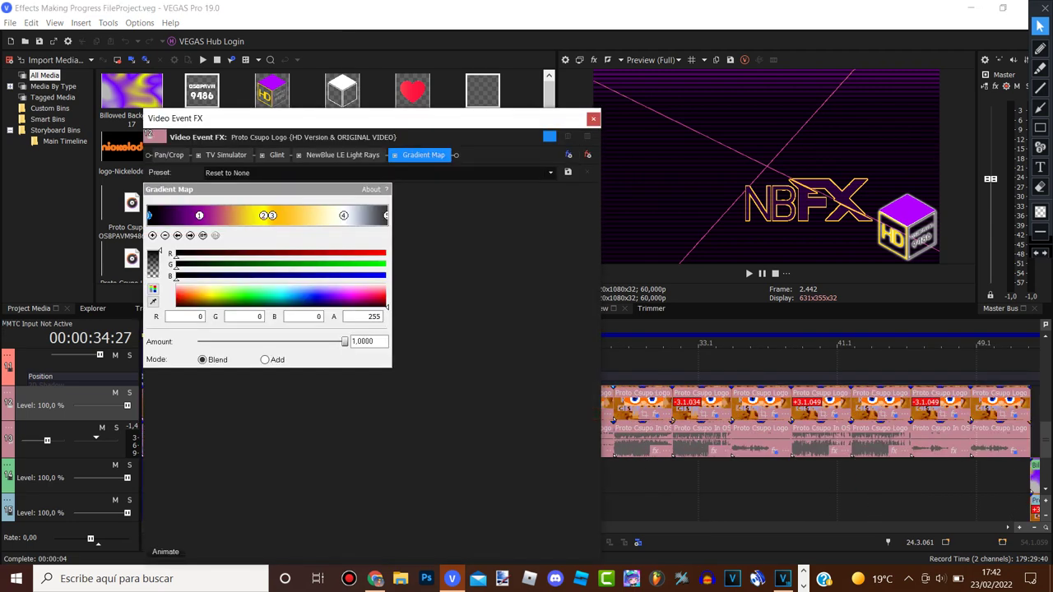
click(225, 154)
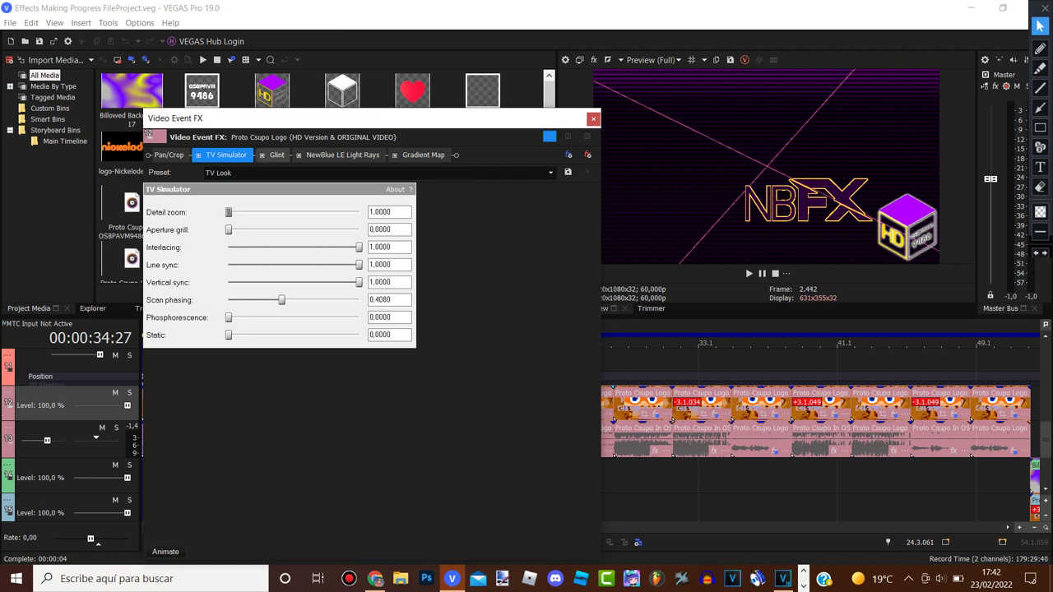
click(277, 155)
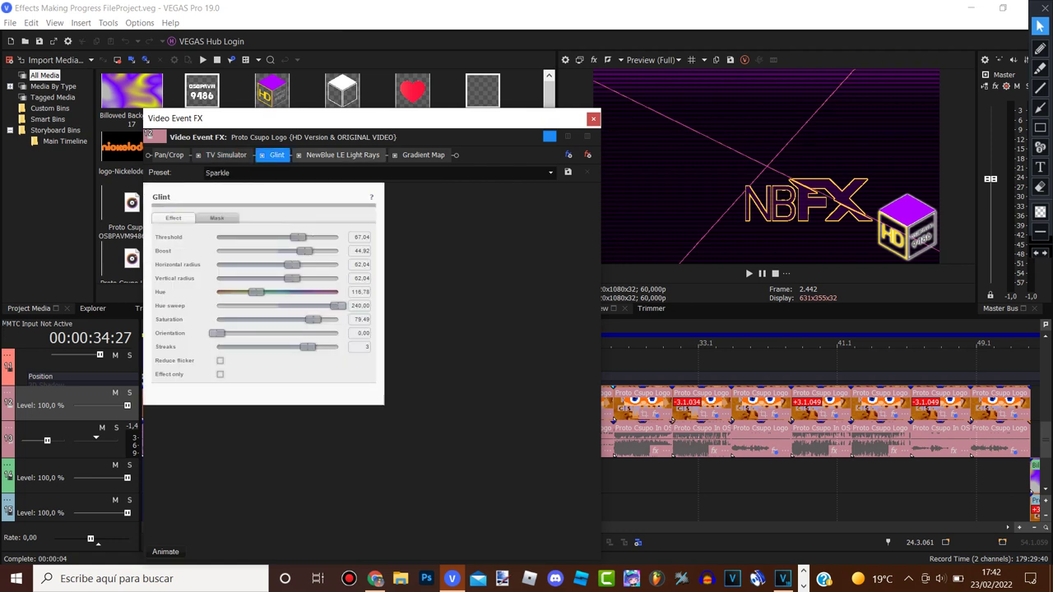
click(342, 154)
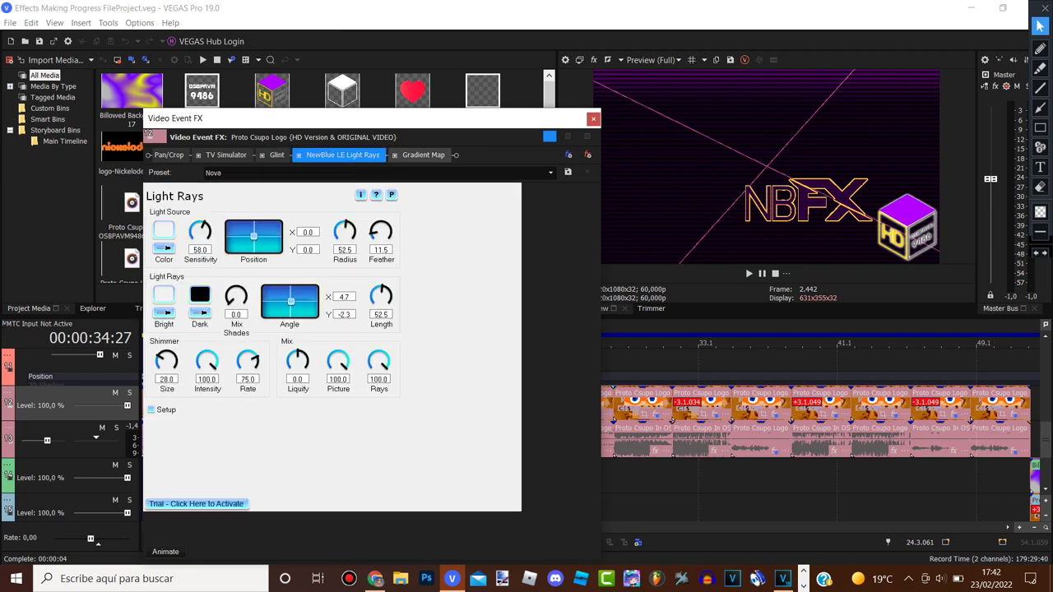
Step: Examine the colours of the Gradient Map control points on the eighth clip and close its effects
click(423, 155)
click(190, 235)
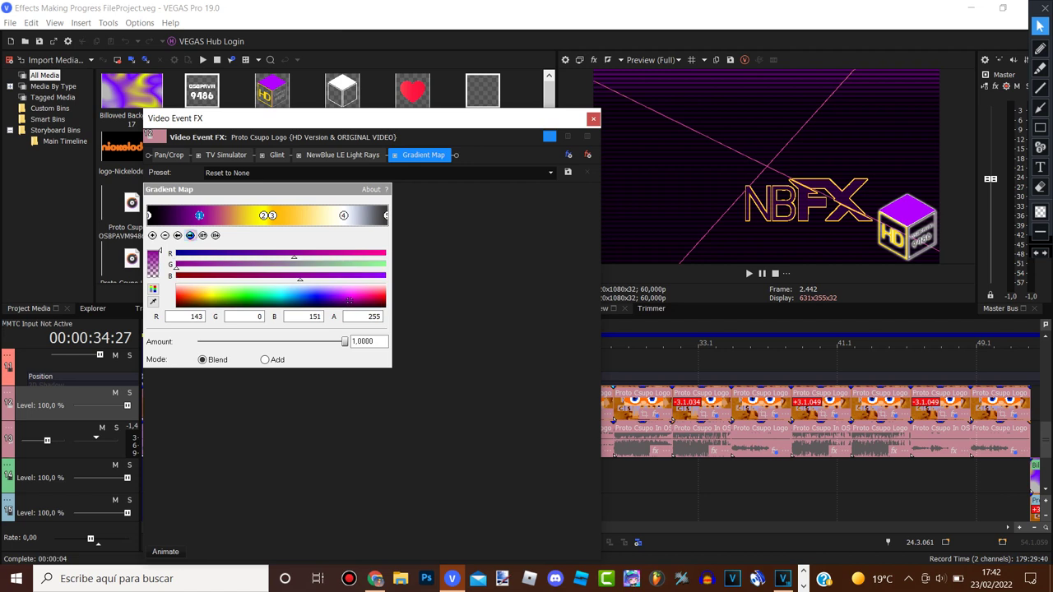
click(190, 235)
click(190, 235)
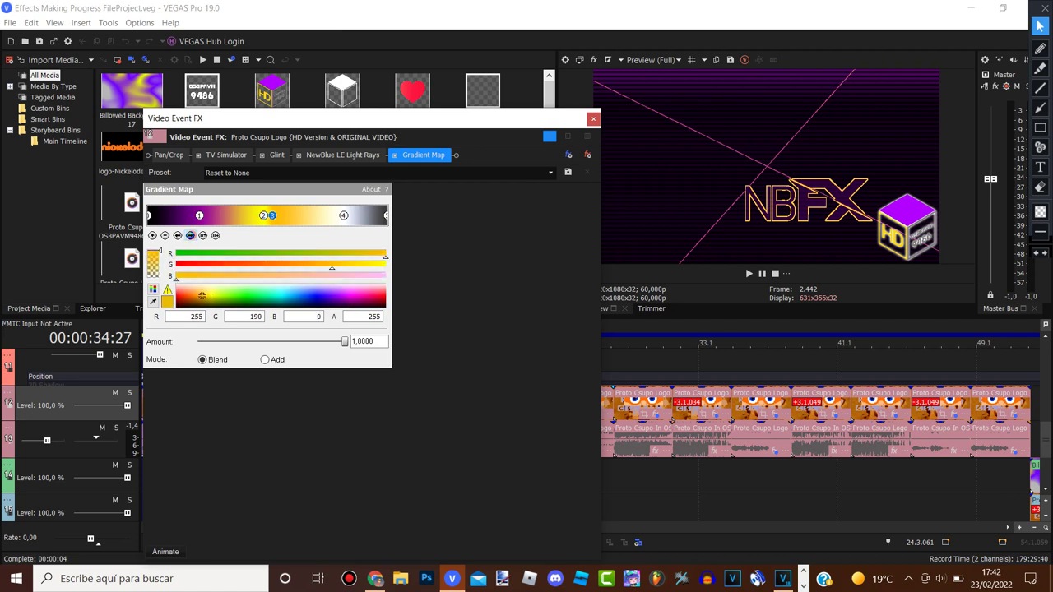
click(190, 235)
click(190, 236)
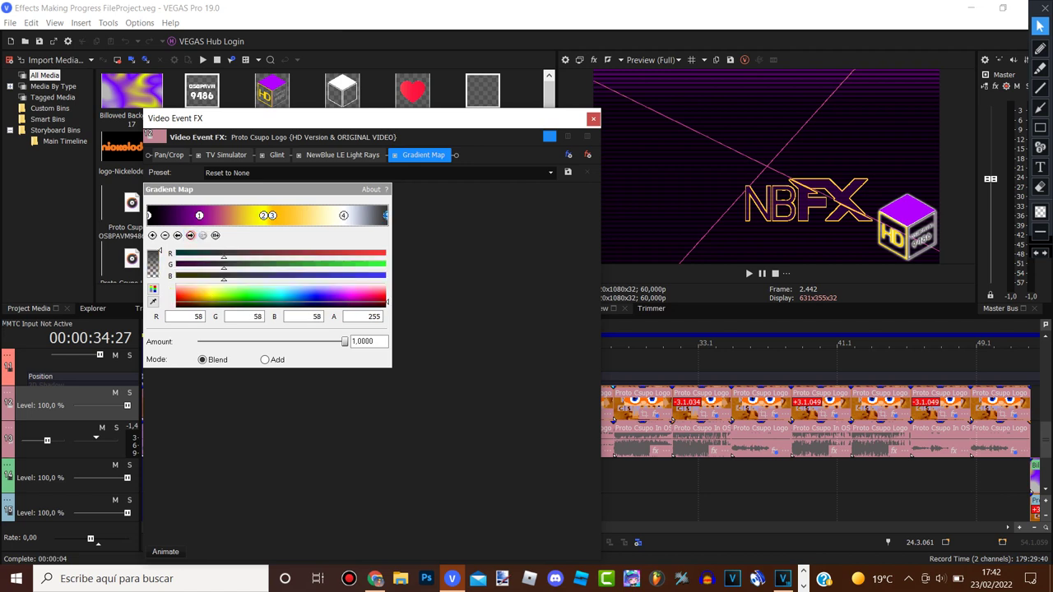
click(593, 119)
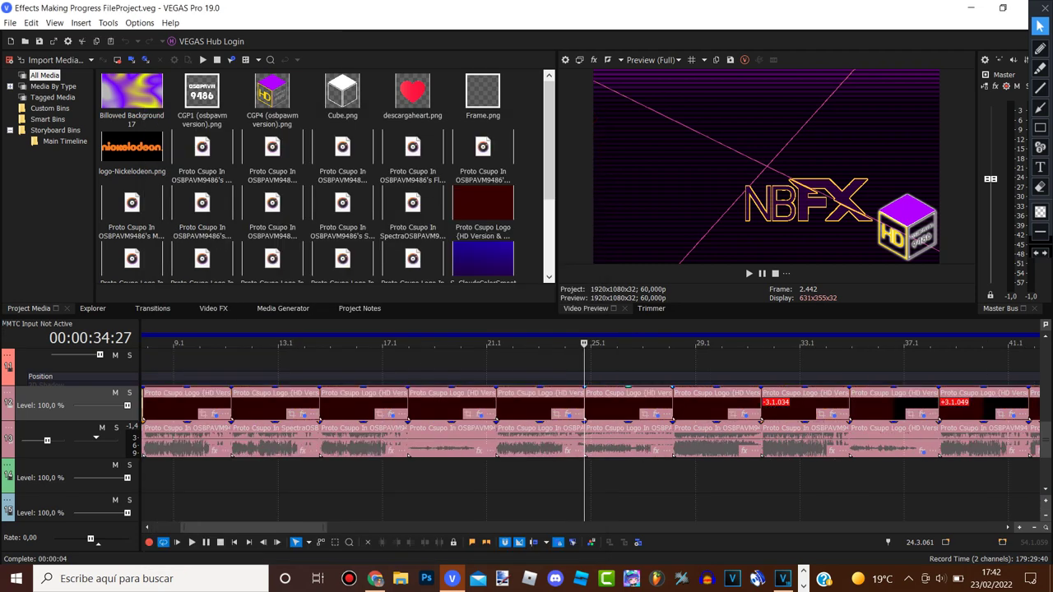
Step: Go to the ninth Proto Csupo Logo clip and examine its Rays and NewBlue ME Wiggle settings
click(702, 406)
scroll(702, 405, down, 1)
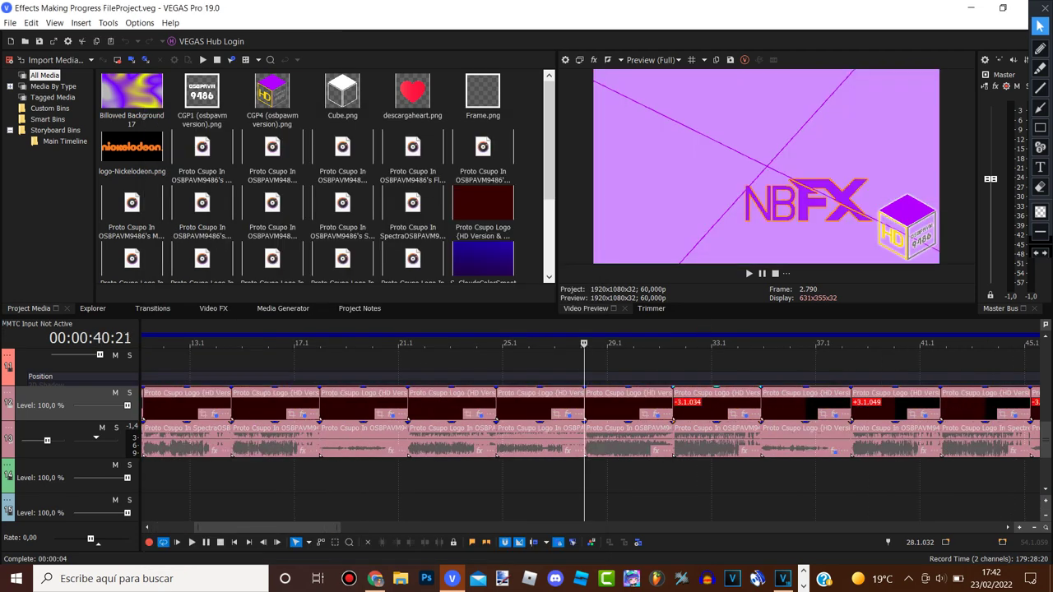
click(656, 414)
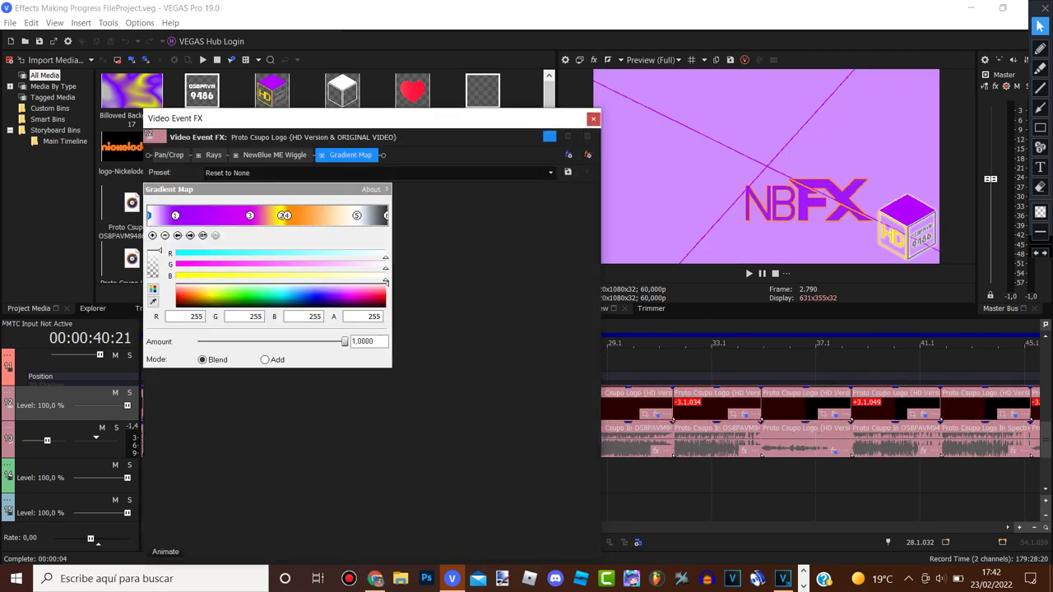
click(213, 155)
click(274, 155)
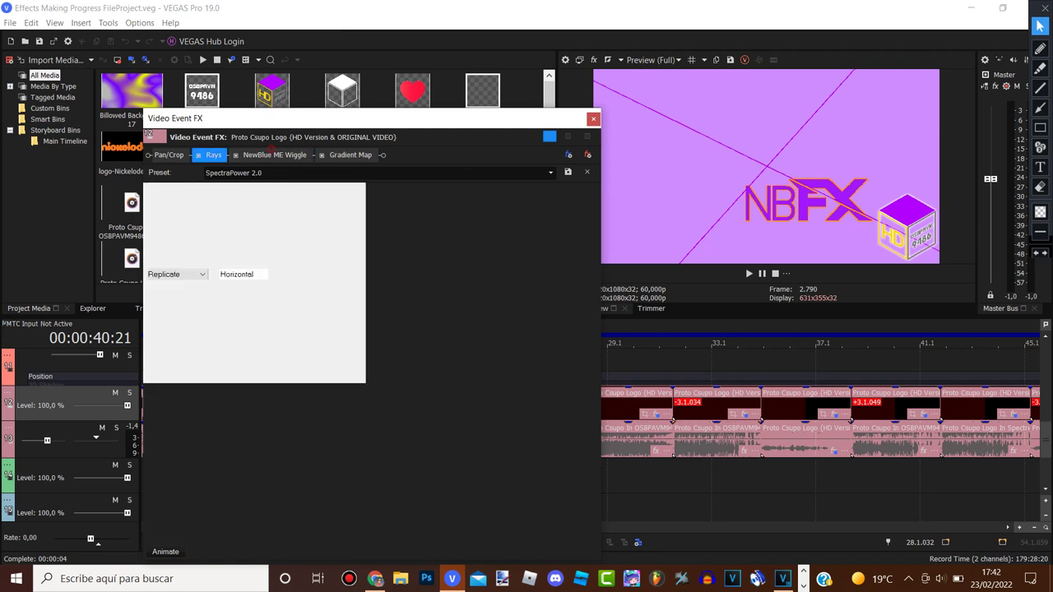
Step: Examine the colours of the Gradient Map control points on the ninth clip and close its effects
click(351, 154)
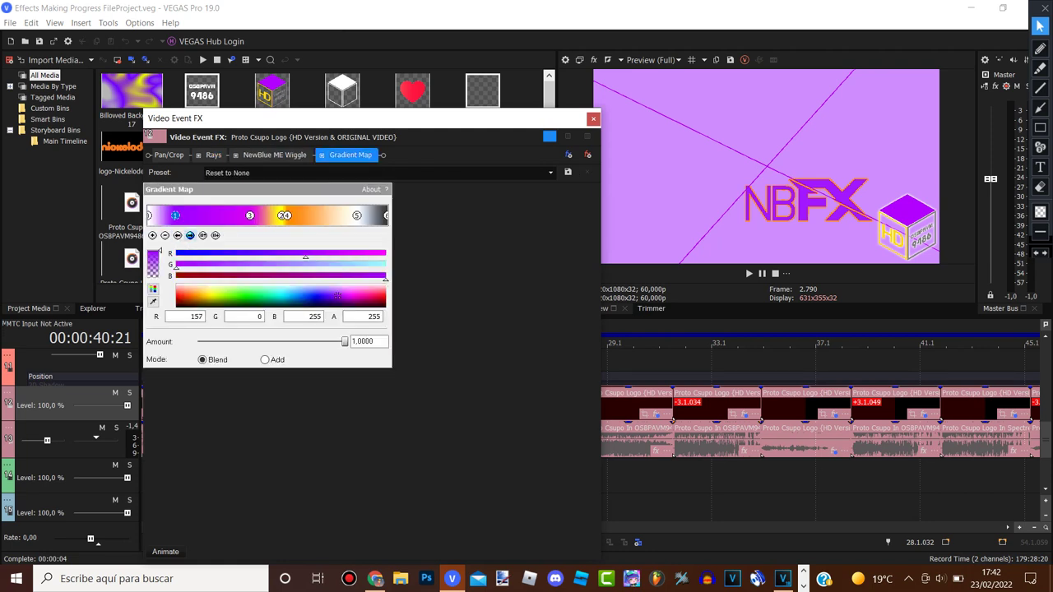
click(190, 235)
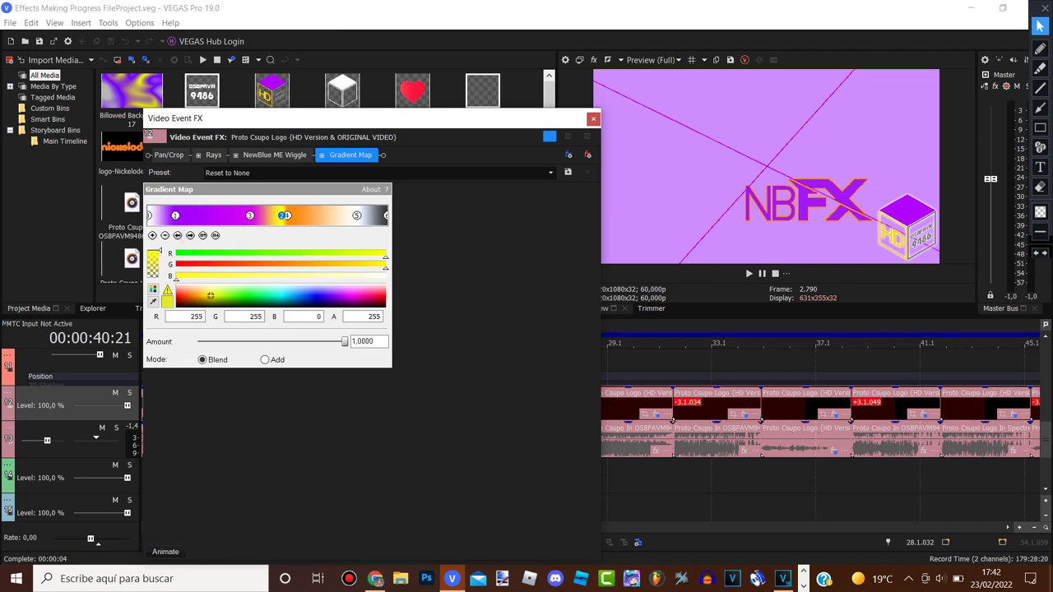
click(250, 215)
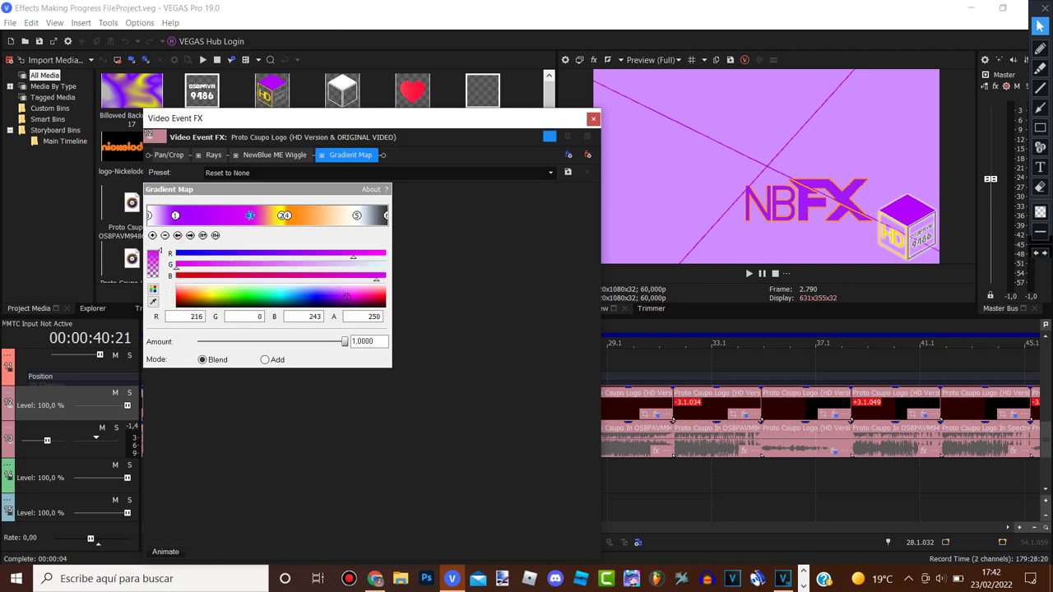
click(286, 215)
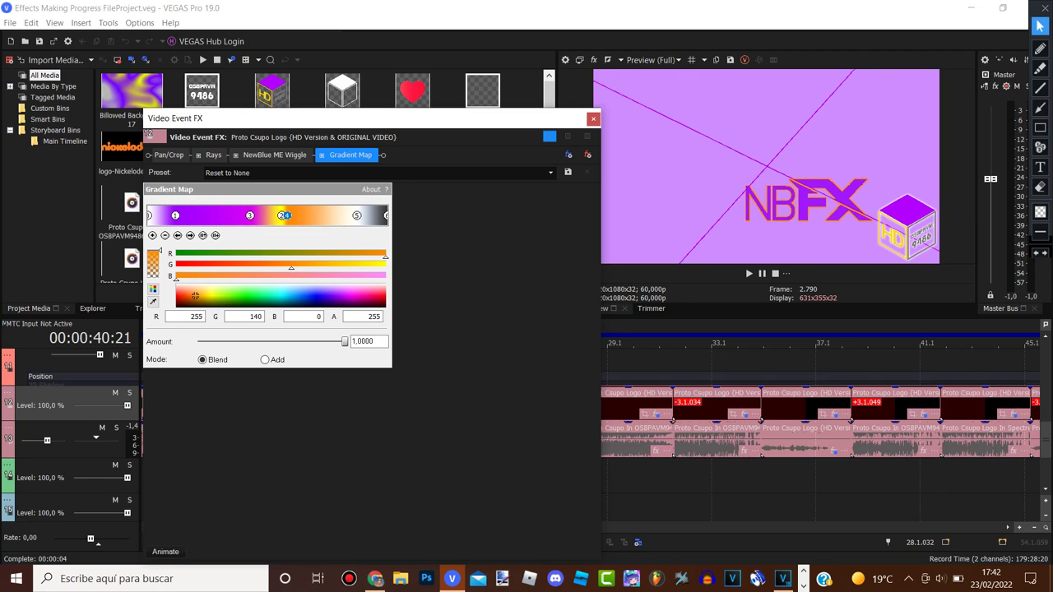
click(356, 215)
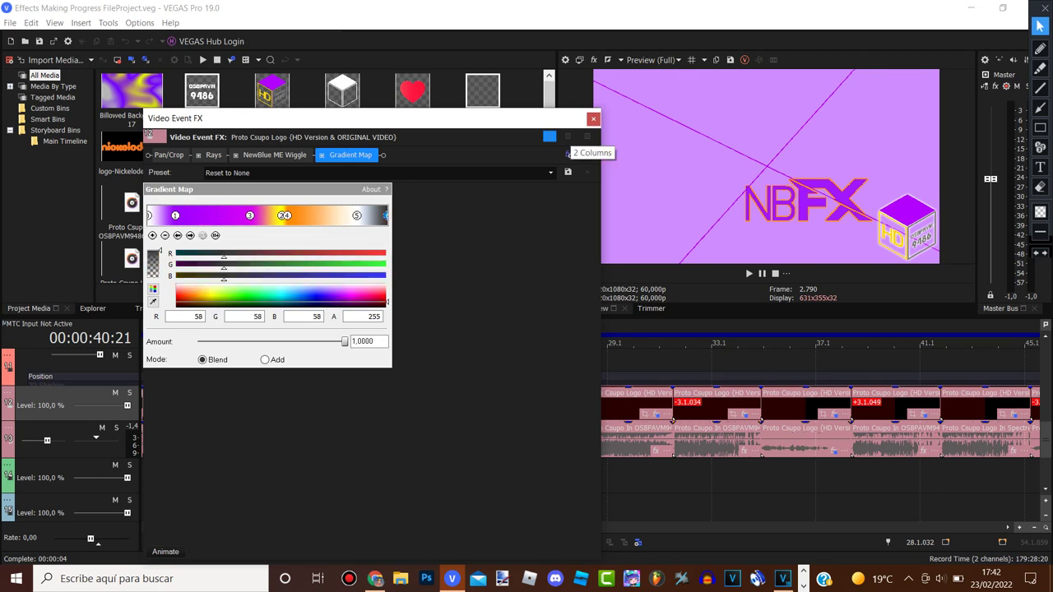
click(593, 118)
Step: Go to the tenth Proto Csupo Logo clip, examine its Gradient Map control point colours and close its effects
scroll(590, 422, up, 1)
drag(585, 343, 666, 344)
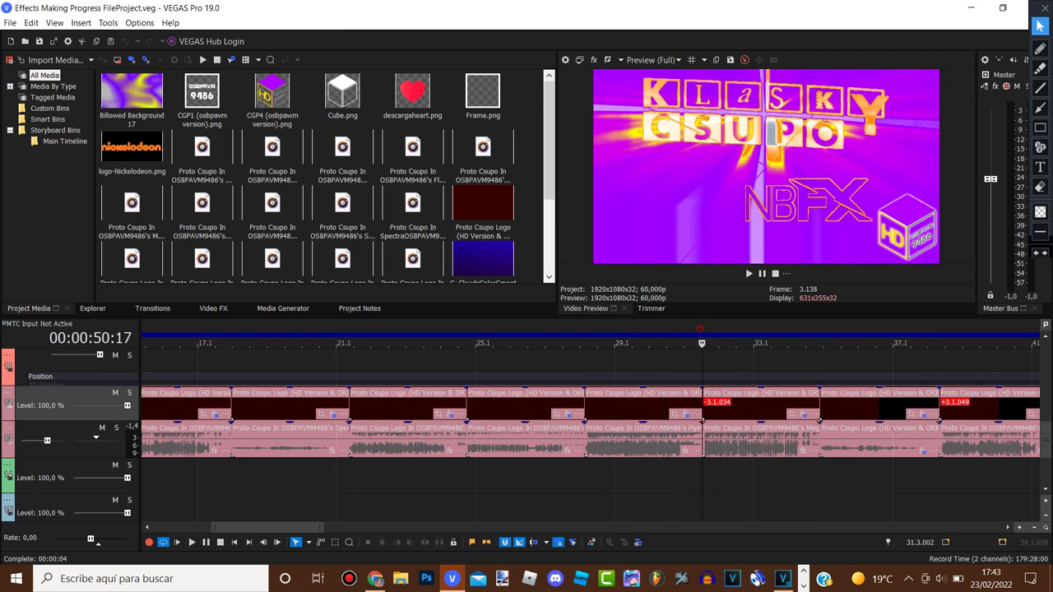
click(804, 413)
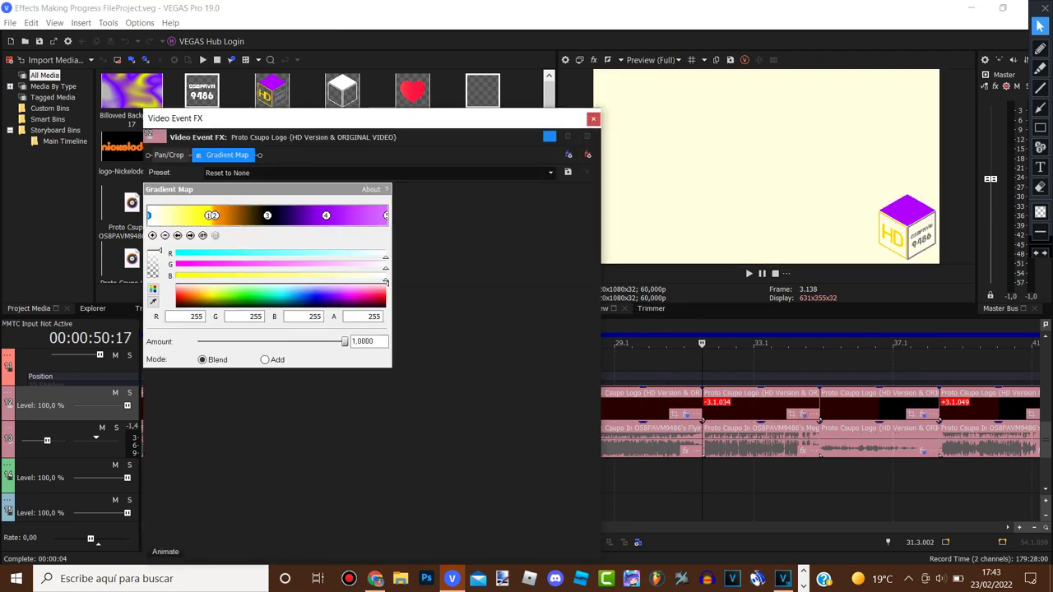
click(209, 215)
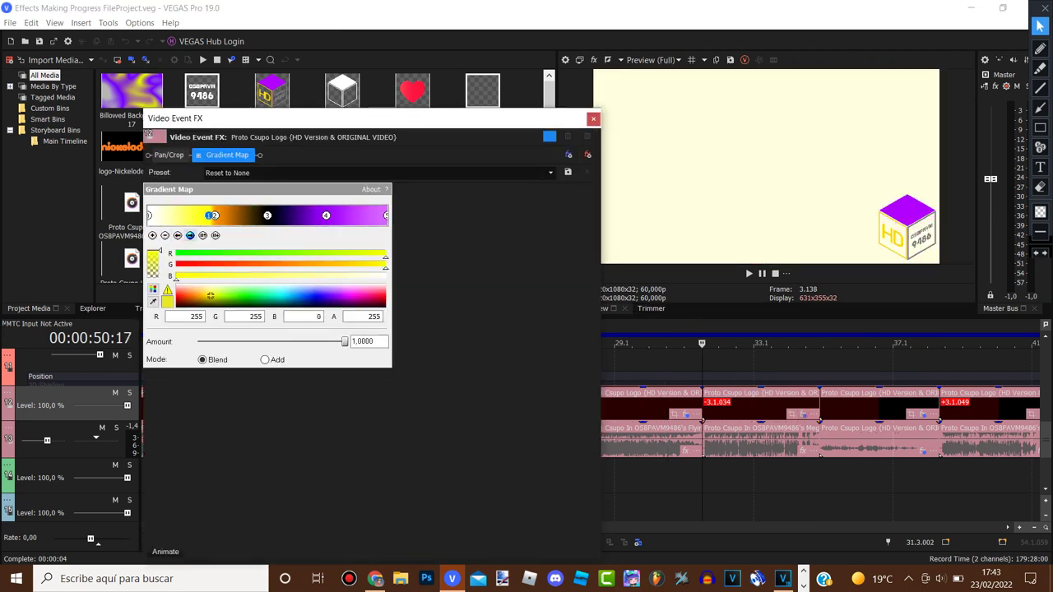
click(196, 296)
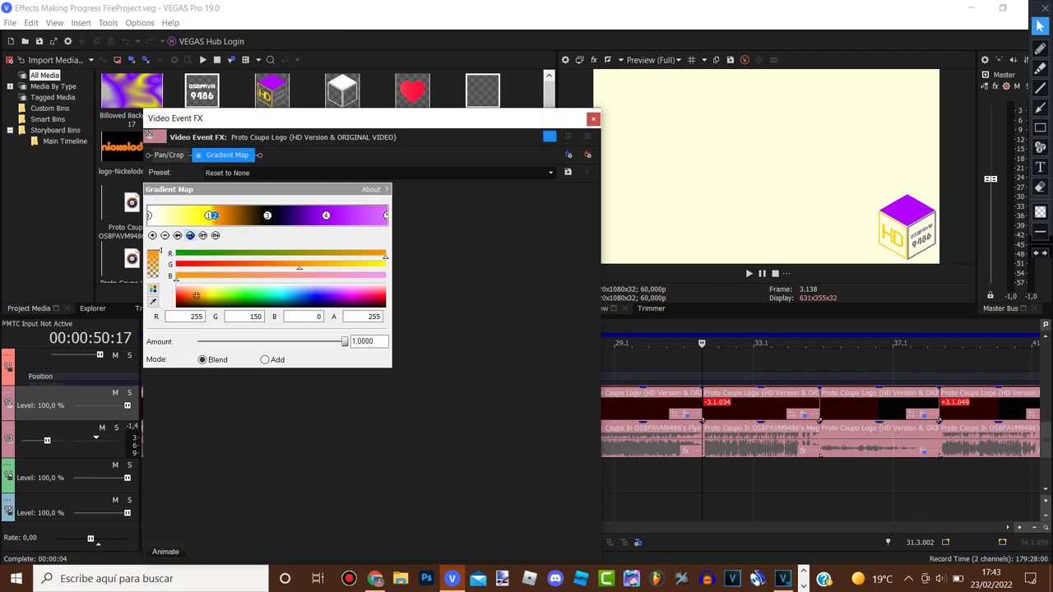
click(267, 216)
click(326, 216)
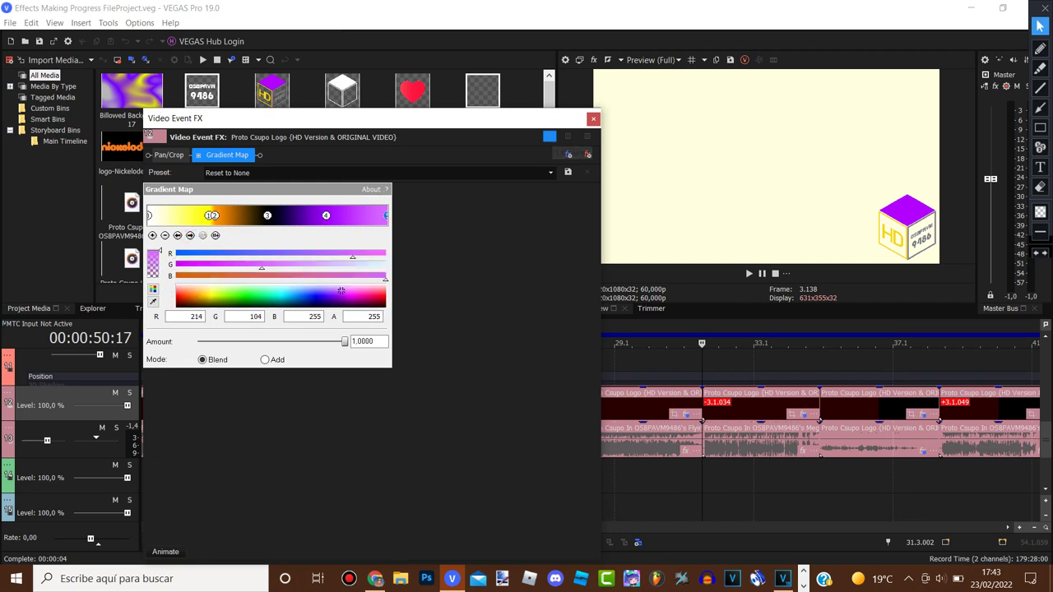
click(593, 118)
Step: Go to the eleventh Proto Csupo Logo clip and examine its NewBlue ME Active Camera settings
scroll(642, 387, up, 1)
scroll(641, 387, down, 2)
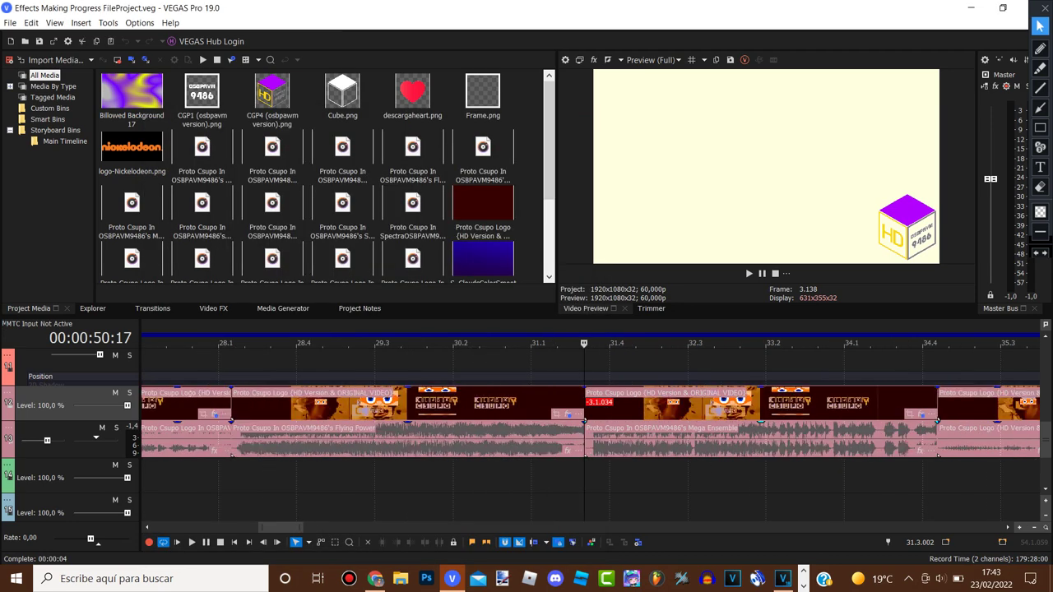
click(705, 327)
scroll(810, 414, up, 3)
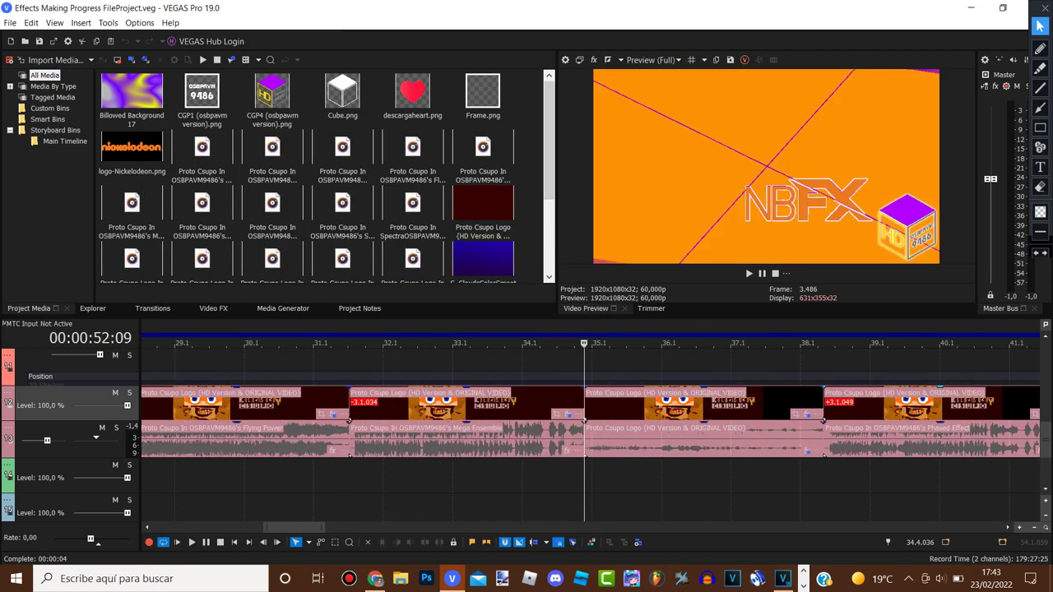
click(807, 414)
click(249, 154)
Step: Examine the colours of the Gradient Map control points on the eleventh clip and close its video effects
click(337, 155)
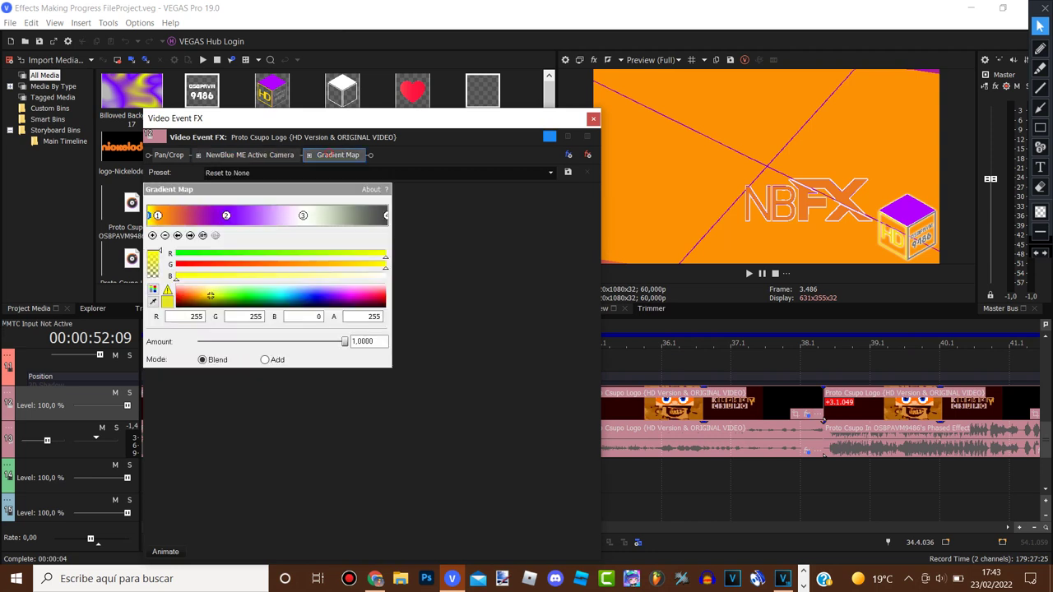
click(196, 295)
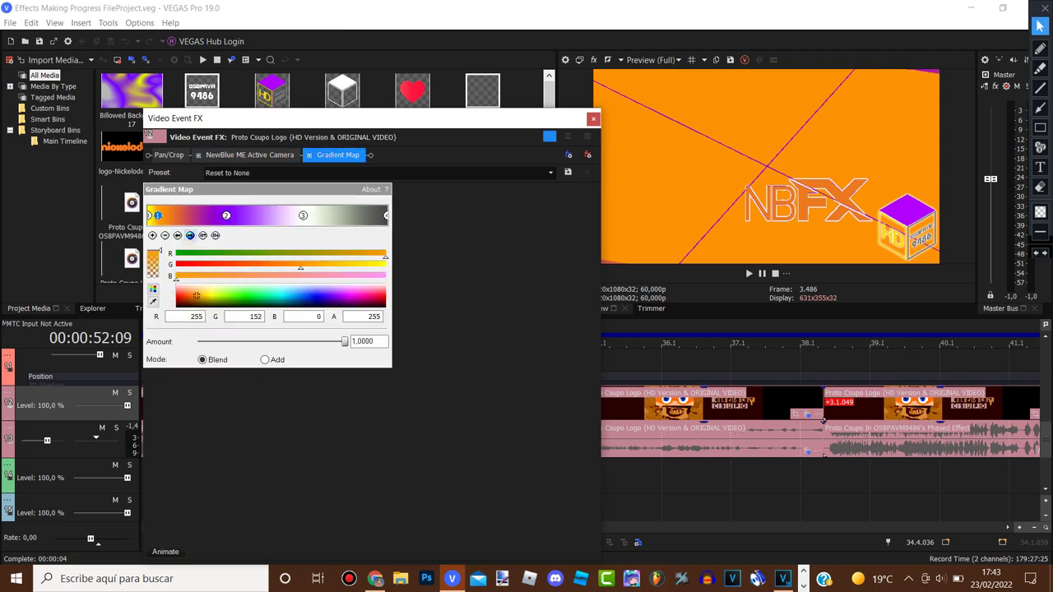
click(226, 216)
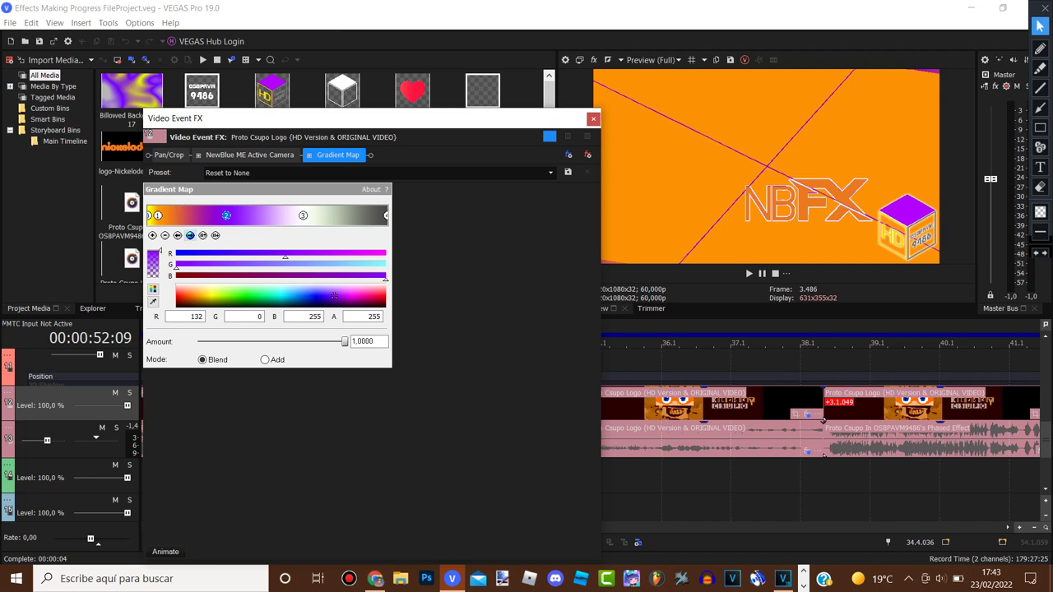
click(302, 216)
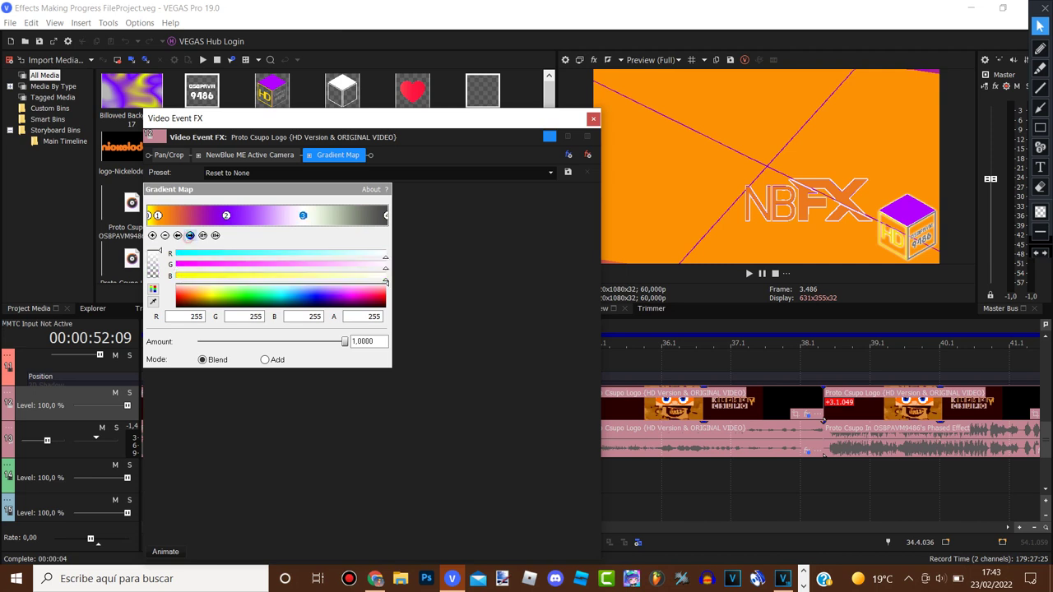
click(386, 216)
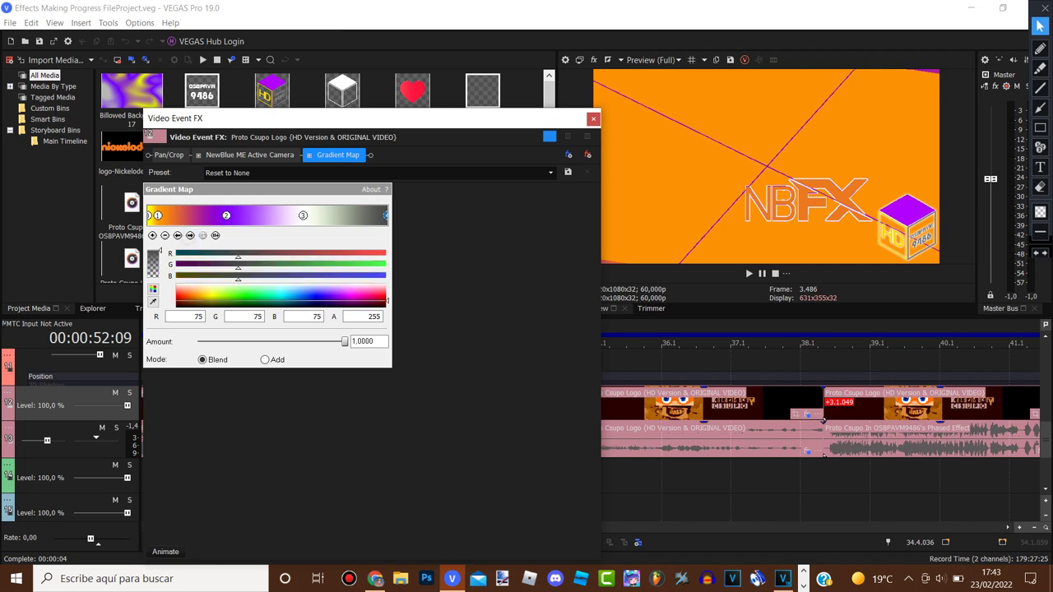
click(593, 118)
Step: Examine the eleventh clip's Vibrato and Effect audio settings, outlining the 8-Voice Synthesizer keyboard with a blue rectangle
click(807, 451)
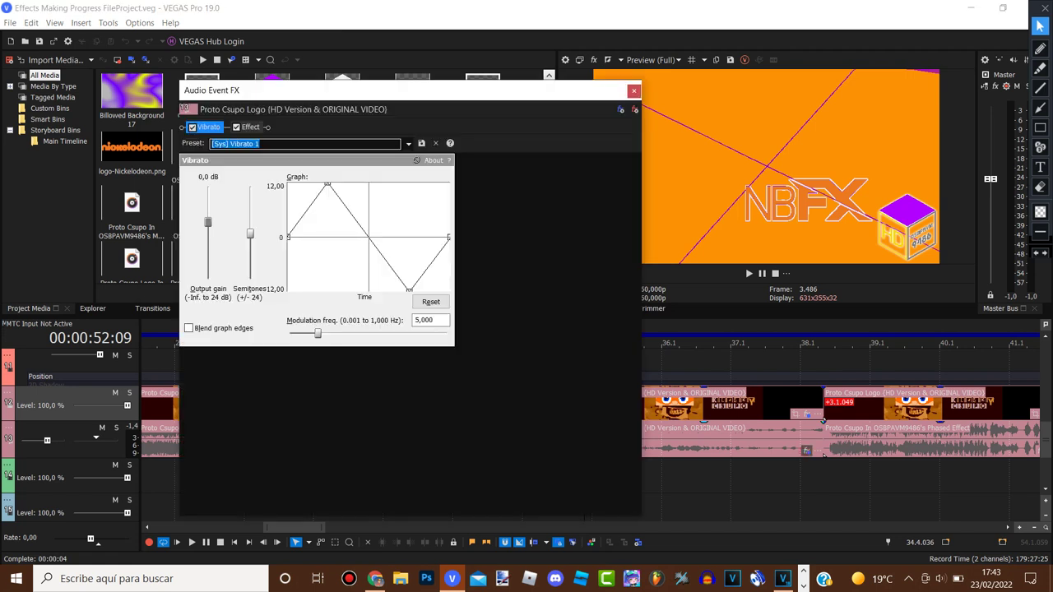
click(250, 126)
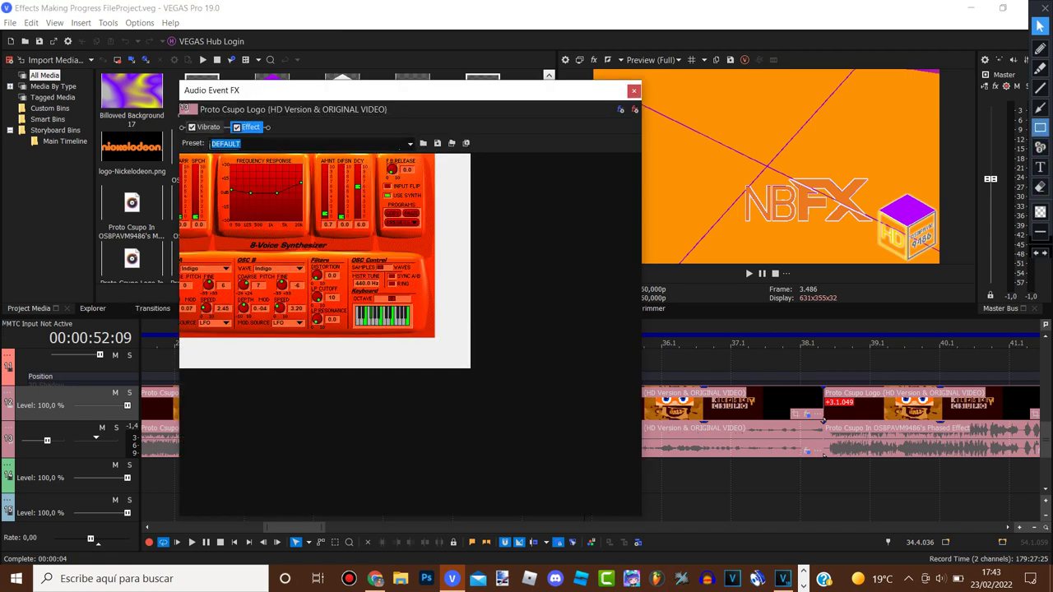
click(1040, 128)
mouse_move(435, 331)
mouse_down()
mouse_move(356, 316)
mouse_move(343, 299)
mouse_up()
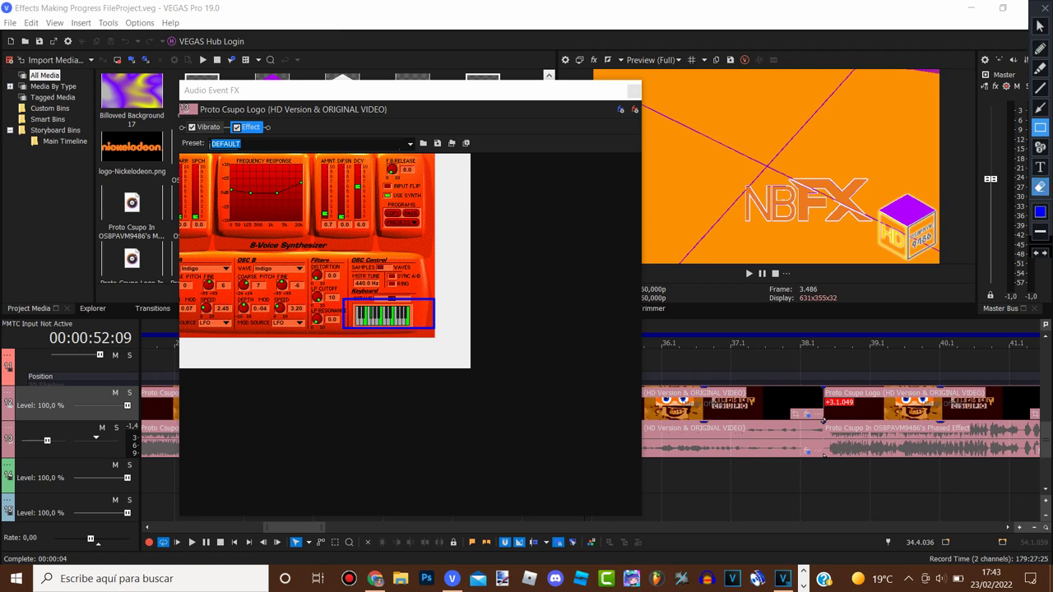
Step: Erase the blue rectangle around the synthesizer keyboard and close the eleventh clip's audio effects
click(1040, 187)
click(434, 314)
click(1040, 26)
click(633, 90)
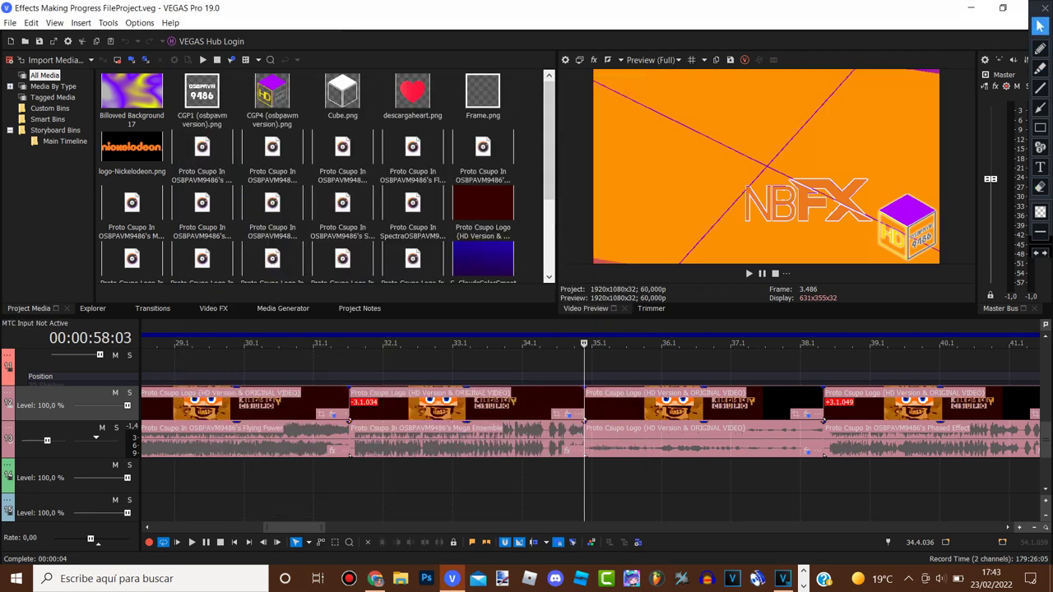
Step: Go to the twelfth Proto Csupo Logo clip, examine its Gradient Map control point colours and close its effects
key(ctrl+alt+Right)
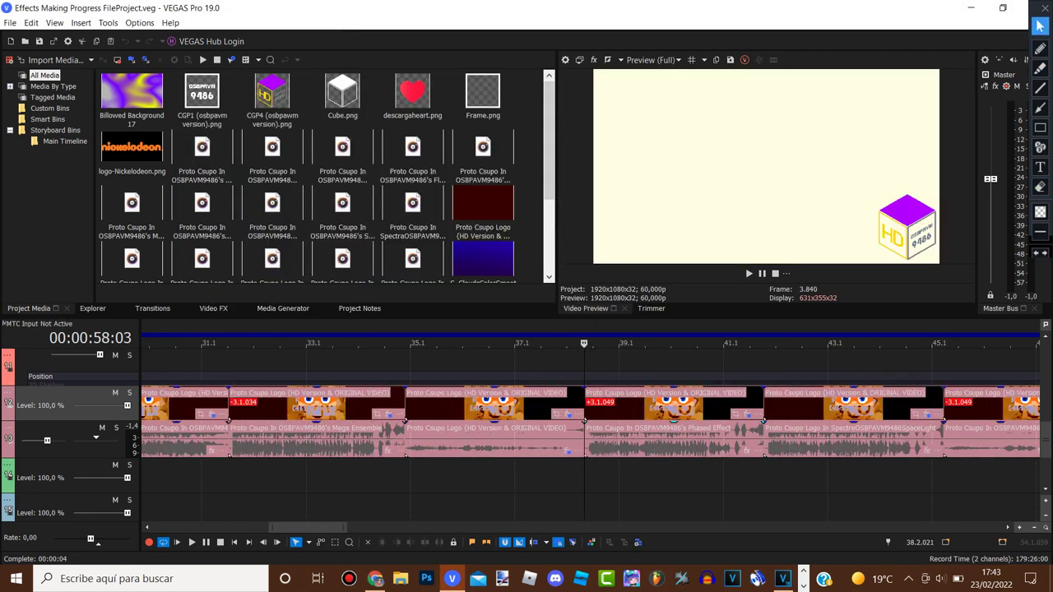
click(807, 414)
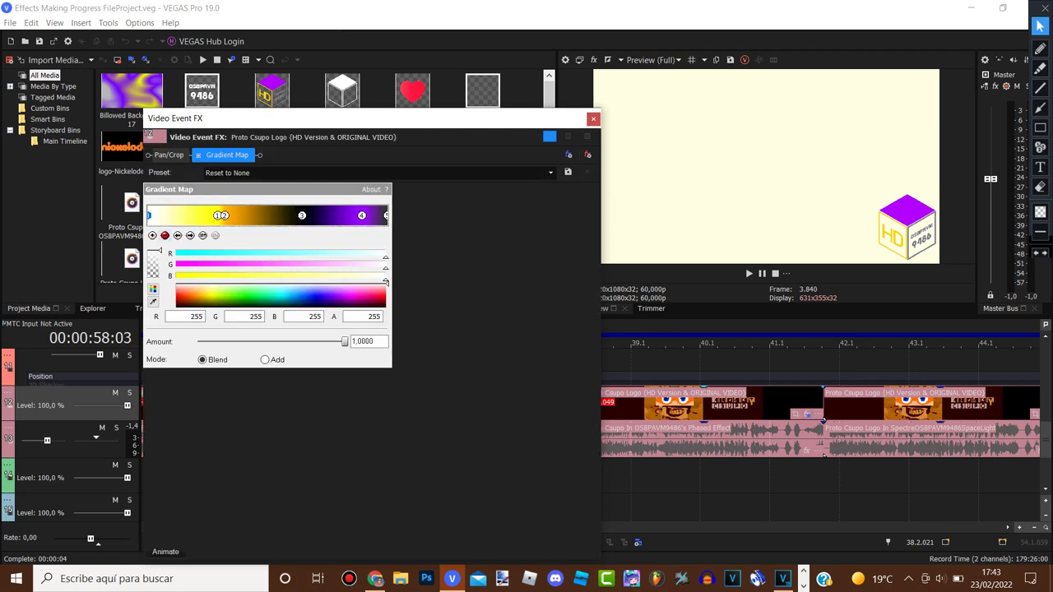
click(190, 236)
click(190, 235)
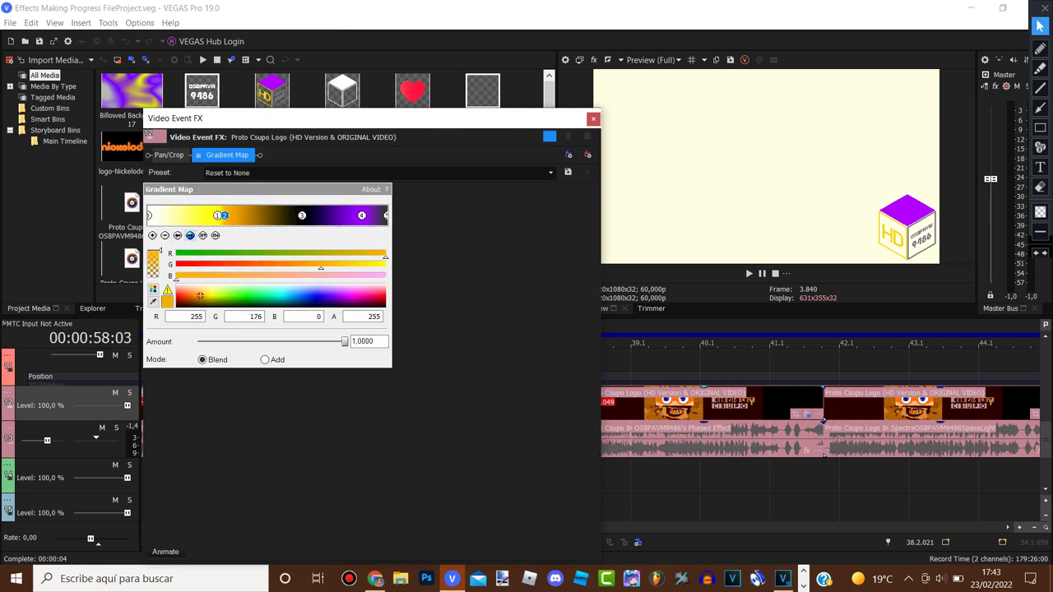
click(302, 215)
click(361, 216)
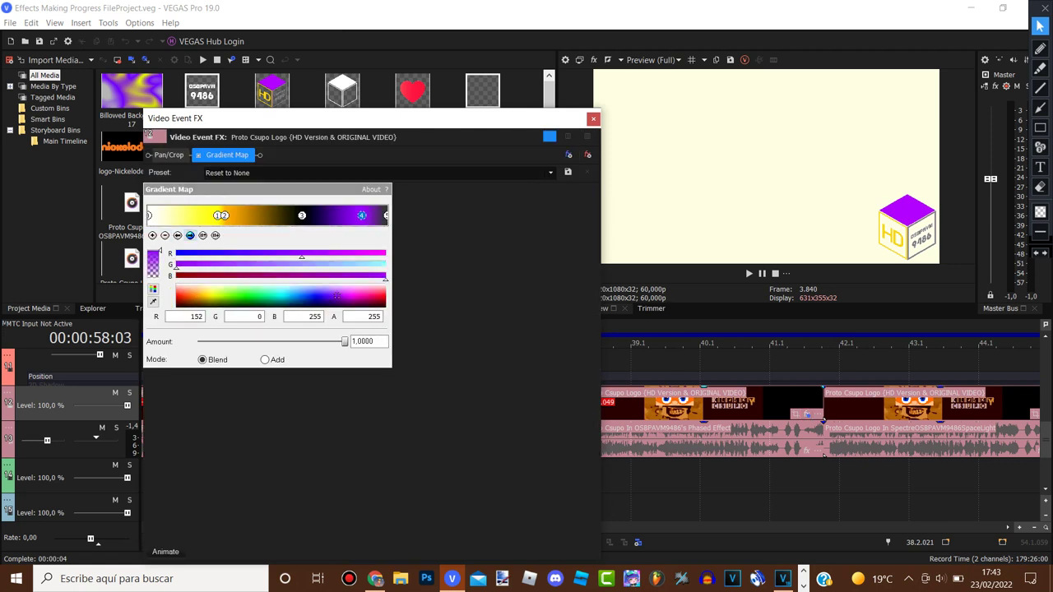
click(190, 236)
click(593, 119)
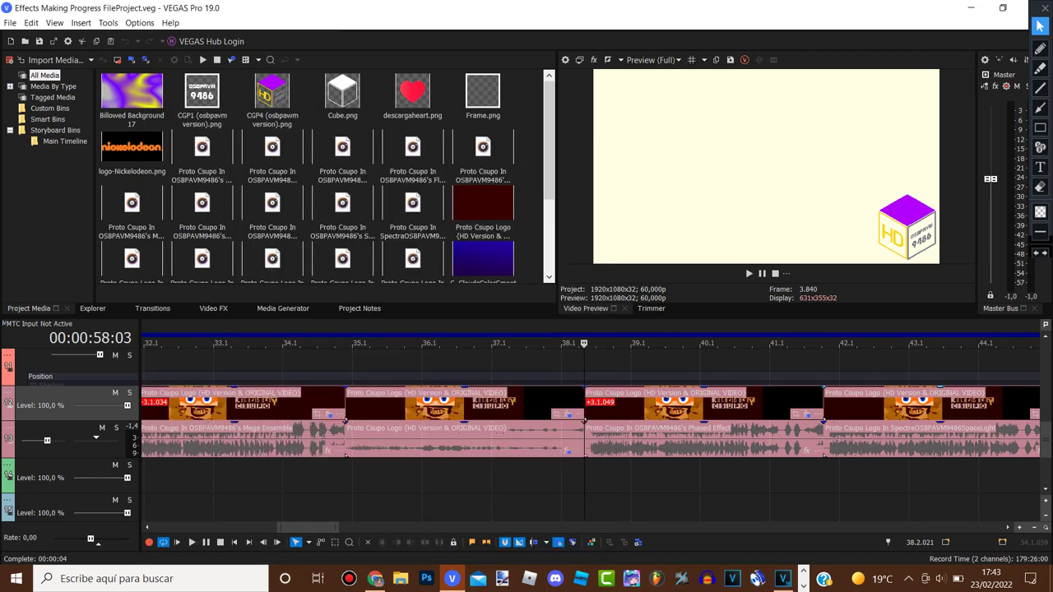
Step: Go to the thirteenth Proto Csupo Logo clip and examine its NewBlue LE Light Rays and TV Simulator settings
click(823, 403)
scroll(823, 403, down, 2)
scroll(824, 404, up, 1)
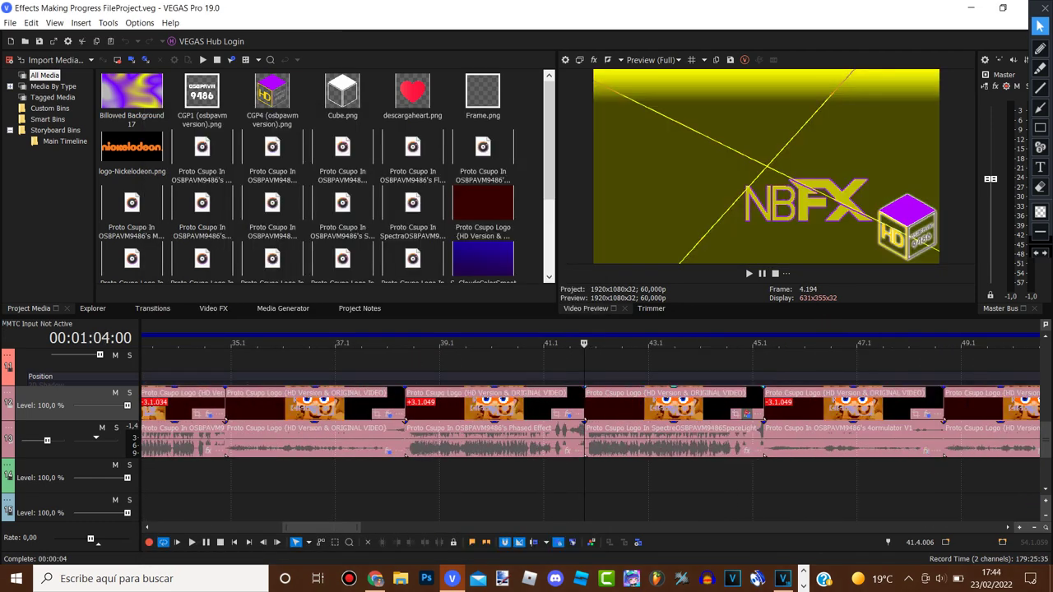
click(747, 414)
click(242, 155)
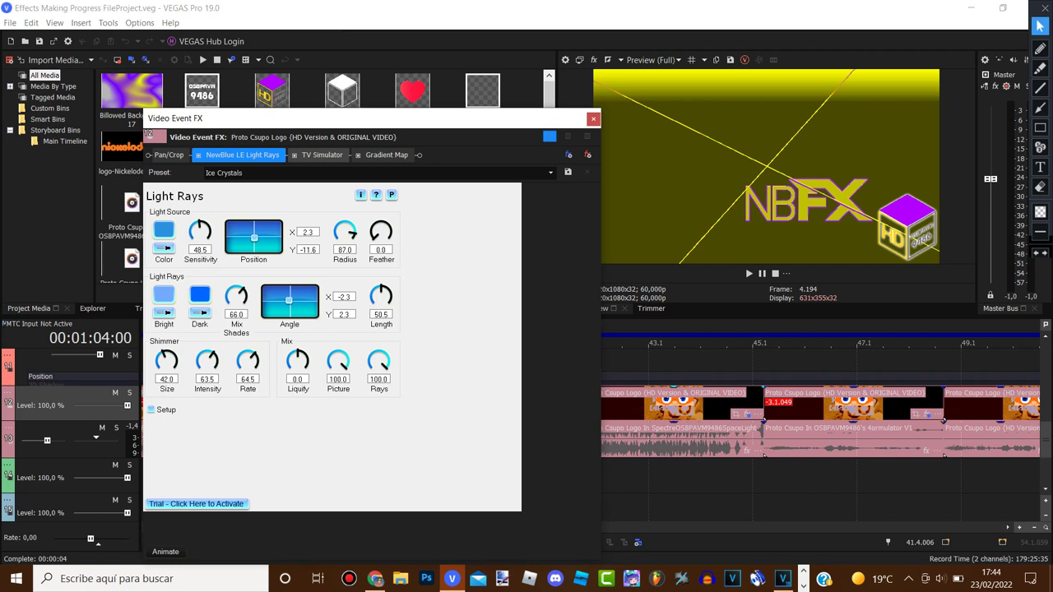
click(321, 154)
Step: Examine the colours of the Gradient Map control points on the thirteenth clip and close its effects
click(386, 155)
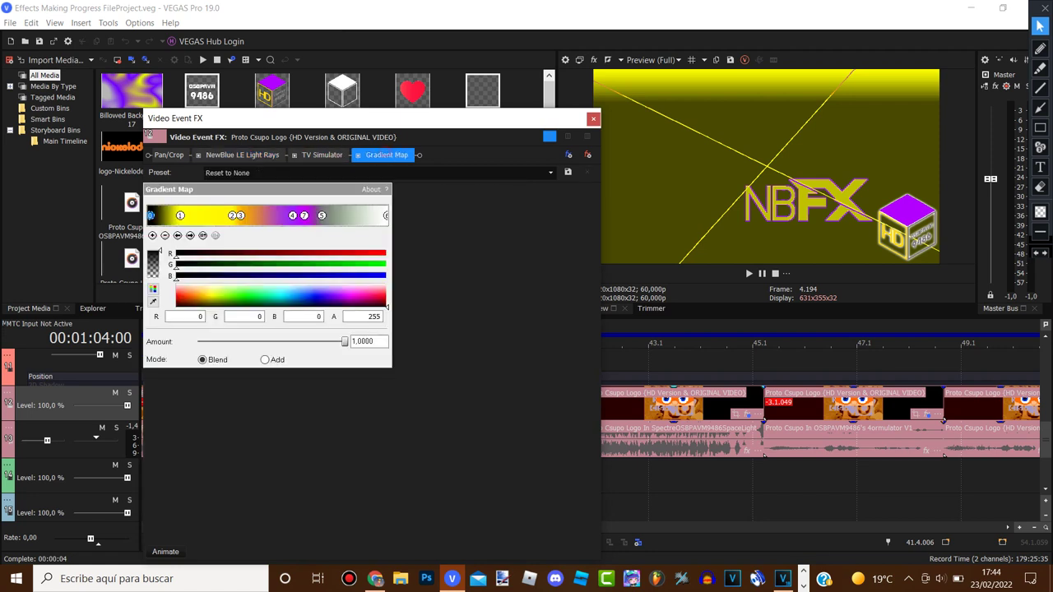
click(181, 216)
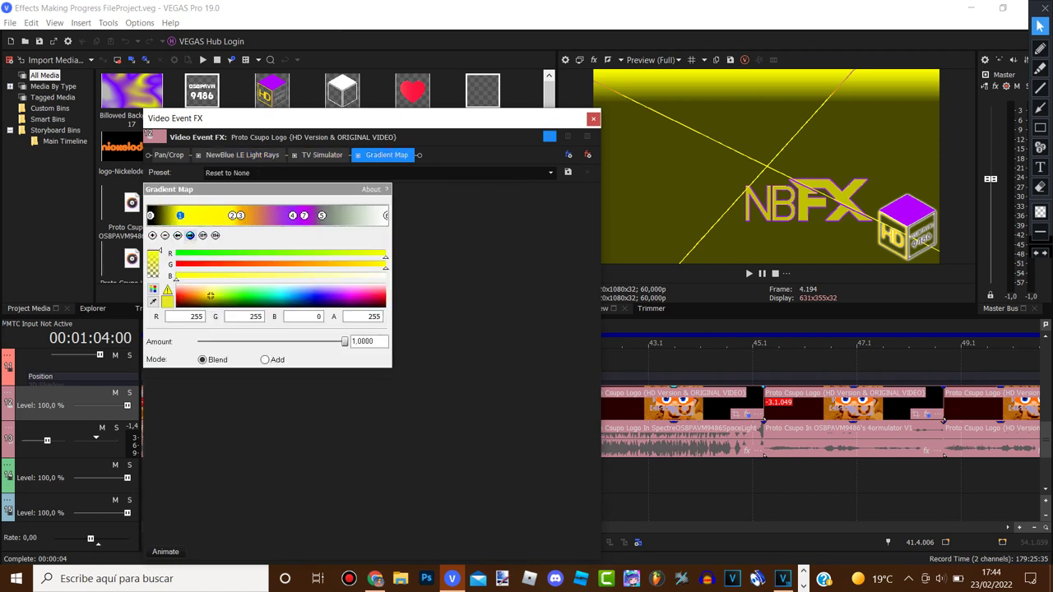
click(190, 236)
click(200, 297)
click(293, 215)
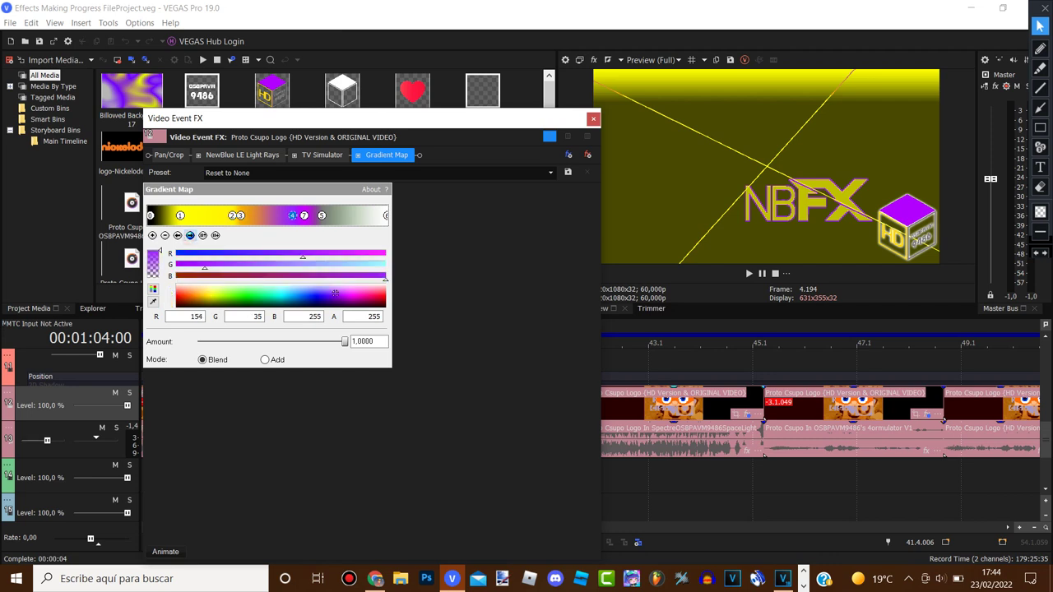
click(322, 215)
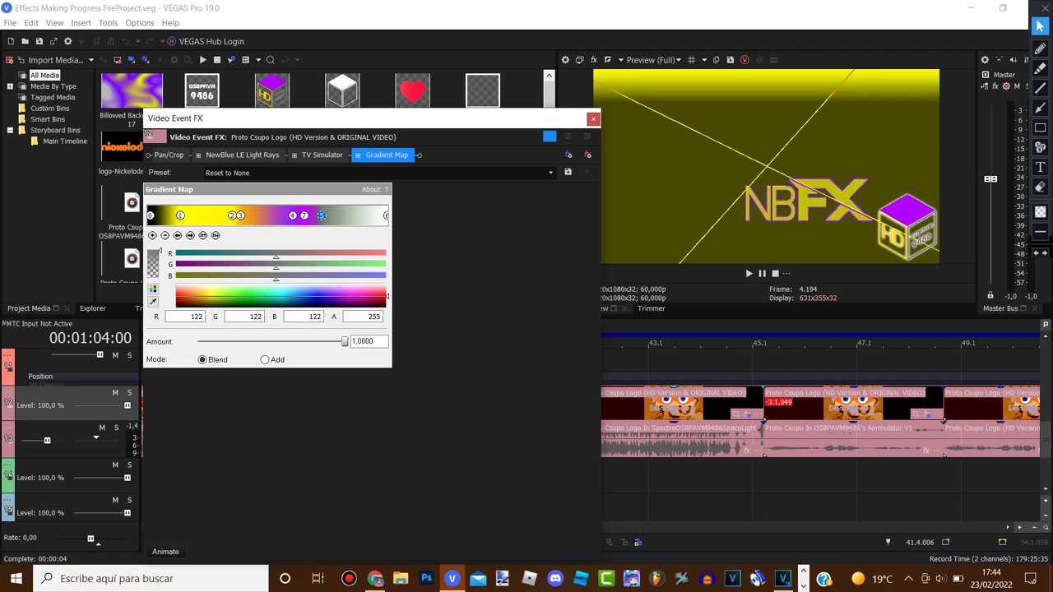
click(304, 216)
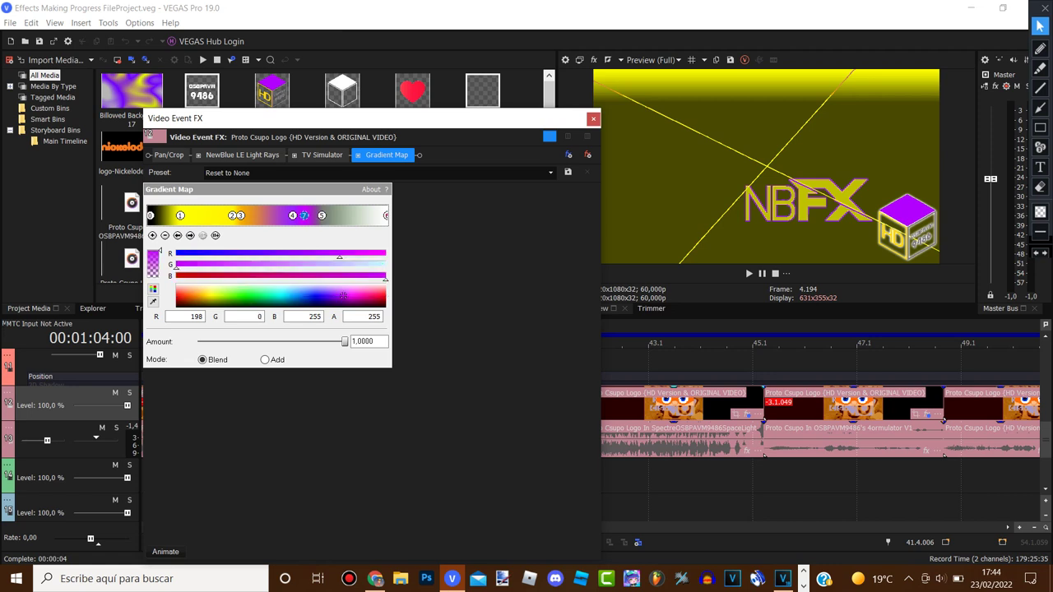
click(386, 215)
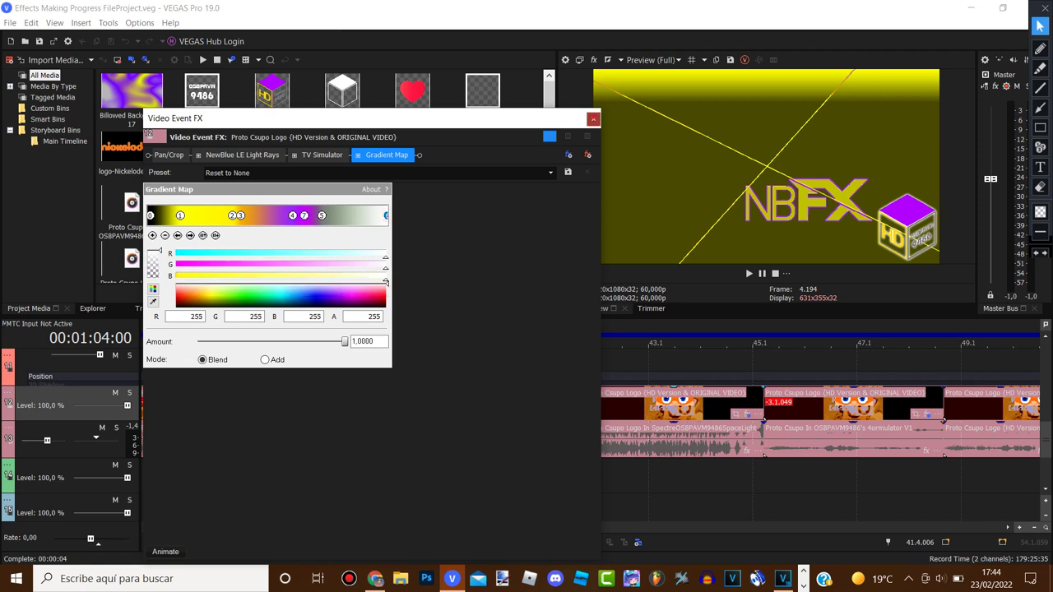
click(592, 119)
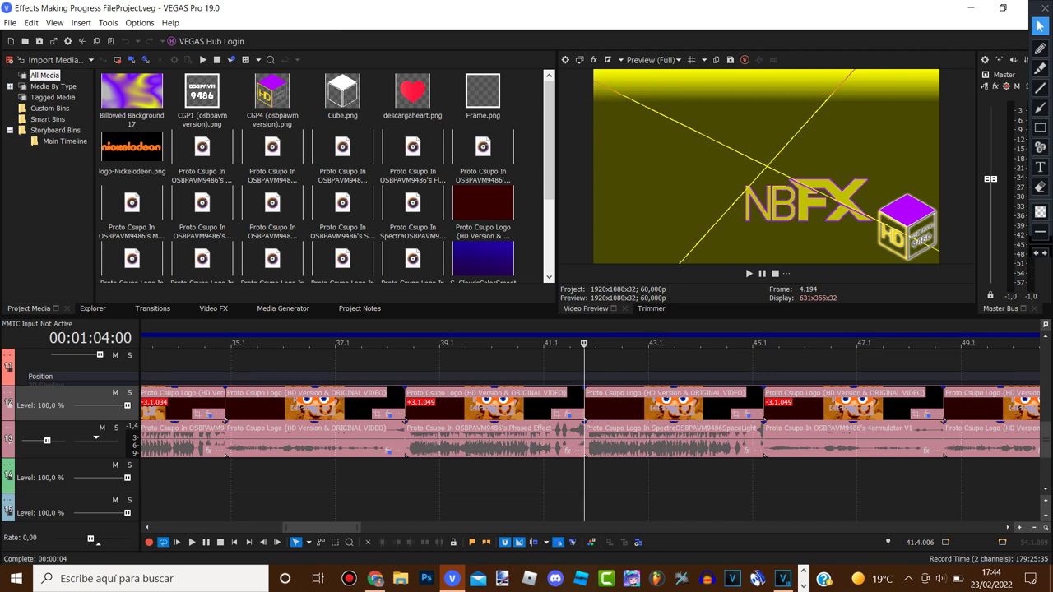
Step: Go to the fourteenth Proto Csupo Logo clip and examine its NewBlue ME Wiggle and TV Simulator settings
click(764, 325)
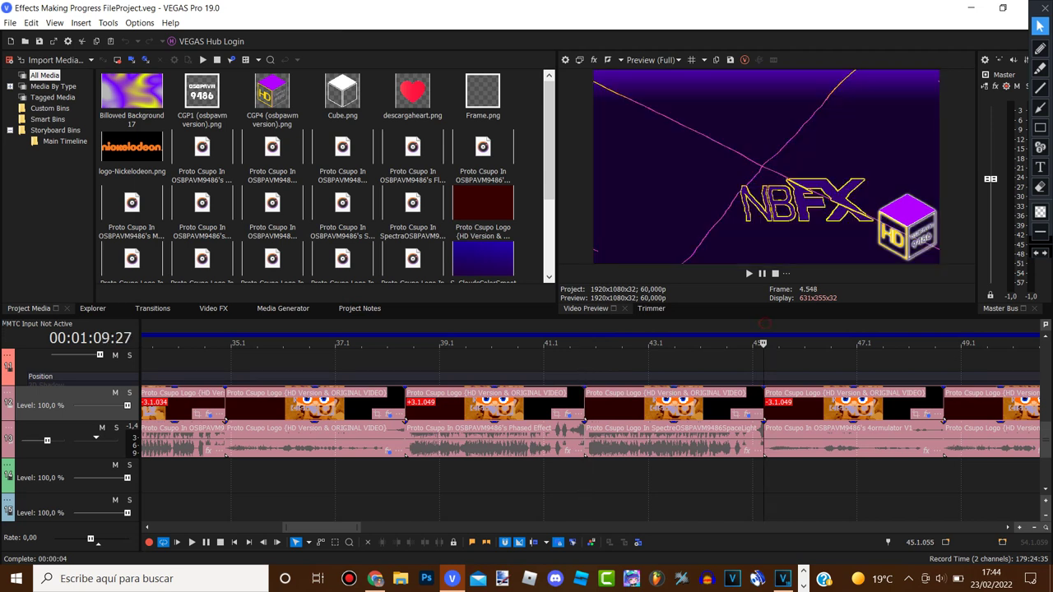
click(928, 414)
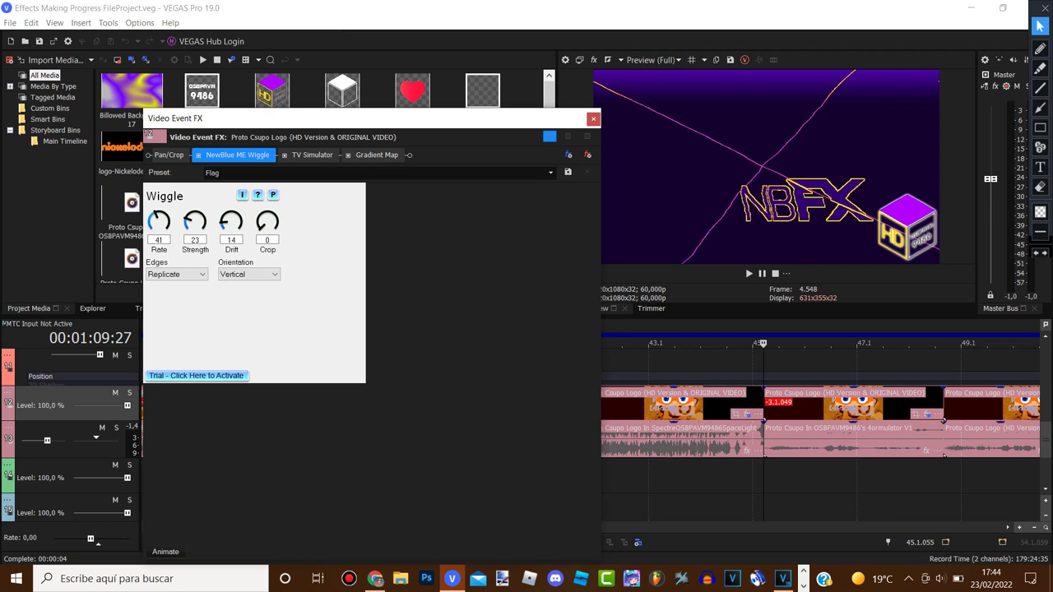
click(311, 155)
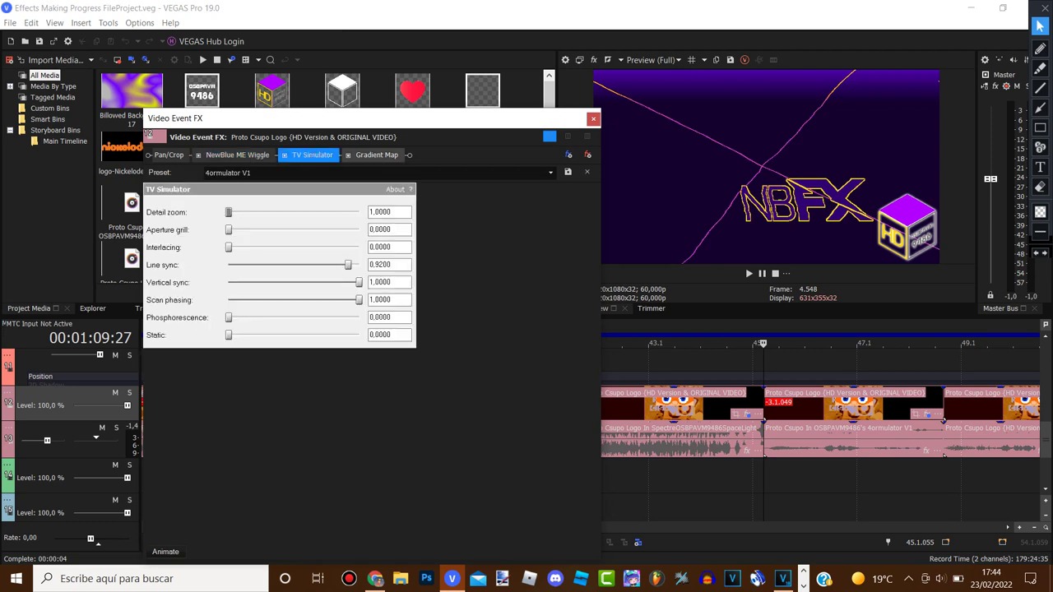
Step: Examine the colours of the Gradient Map control points on the fourteenth clip and close its effects
click(377, 154)
click(190, 236)
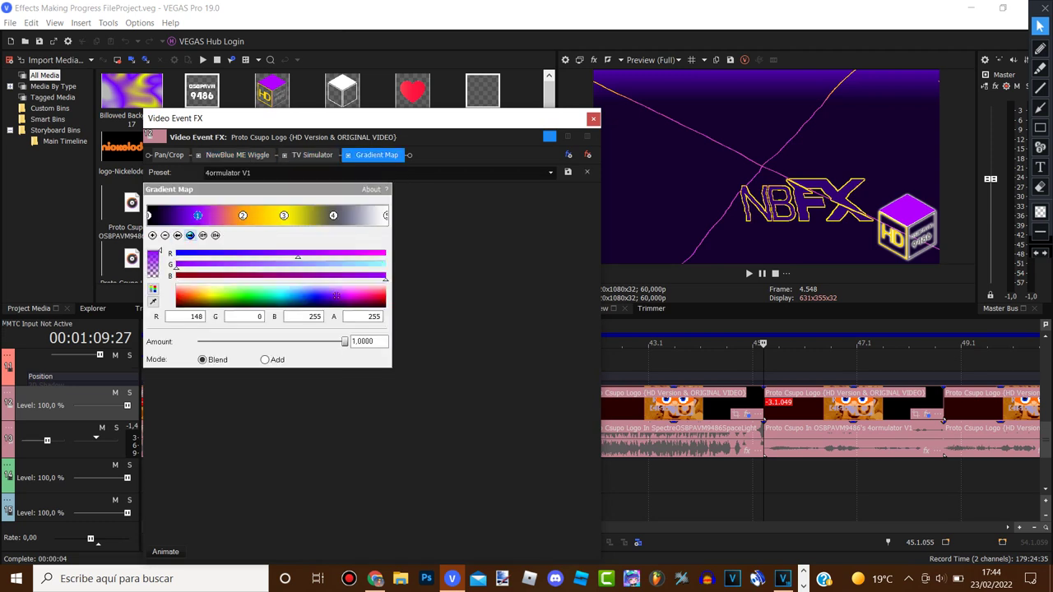
click(190, 235)
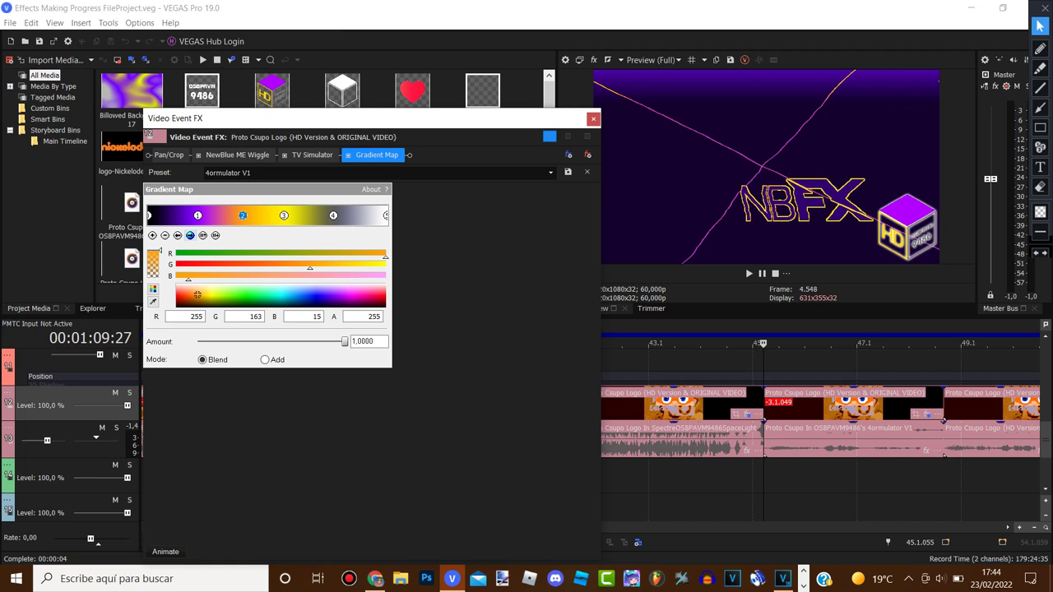
click(191, 235)
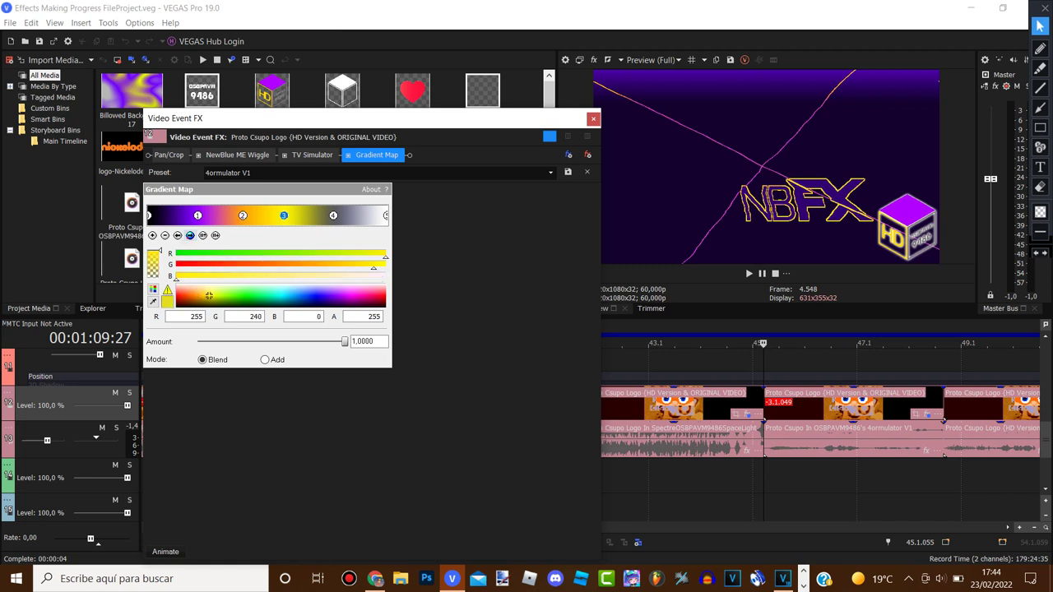
click(190, 235)
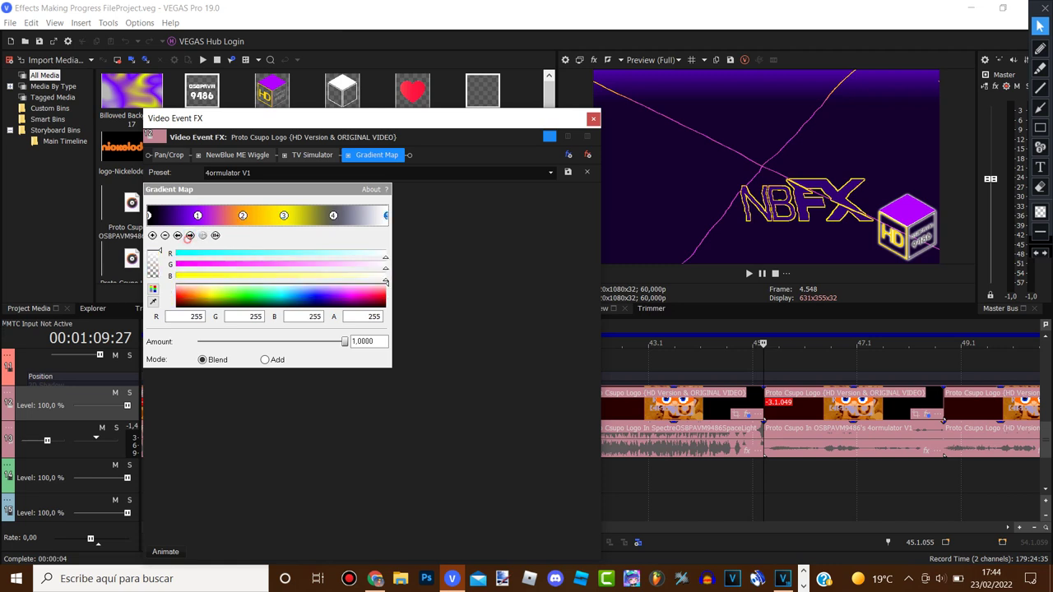
click(594, 118)
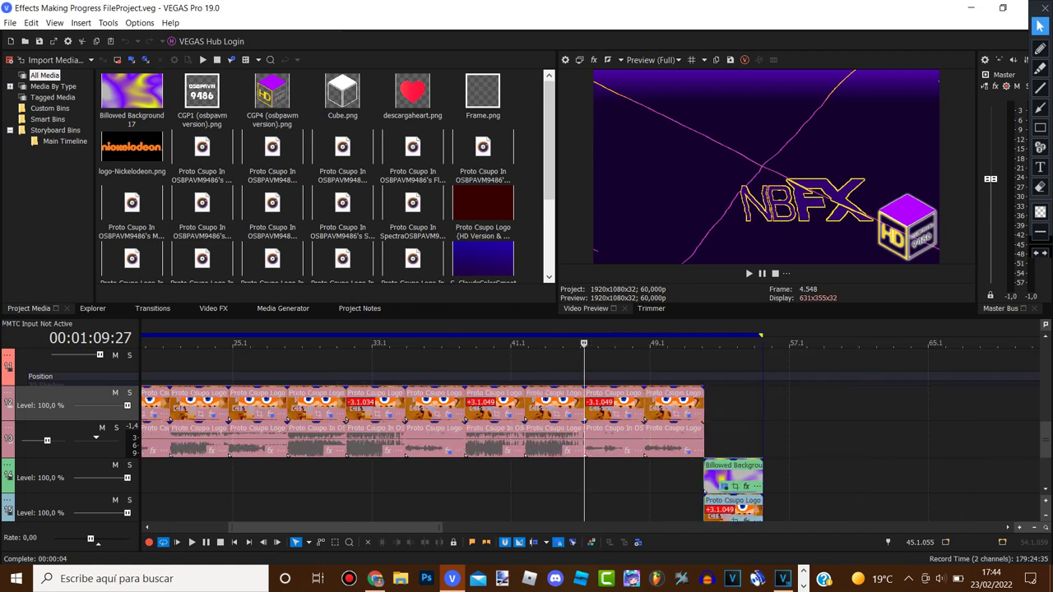
Step: Go to the fifteenth Proto Csupo Logo clip, examine its Gradient Map control point colours, and close its video effects
click(645, 403)
click(687, 414)
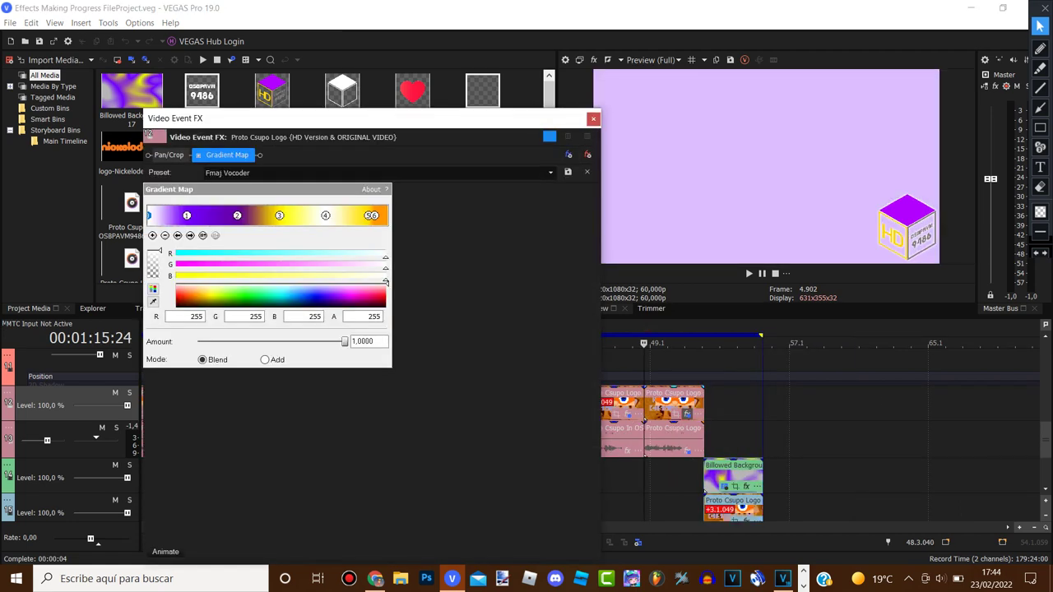
scroll(687, 414, up, 2)
drag(514, 120, 554, 127)
click(229, 242)
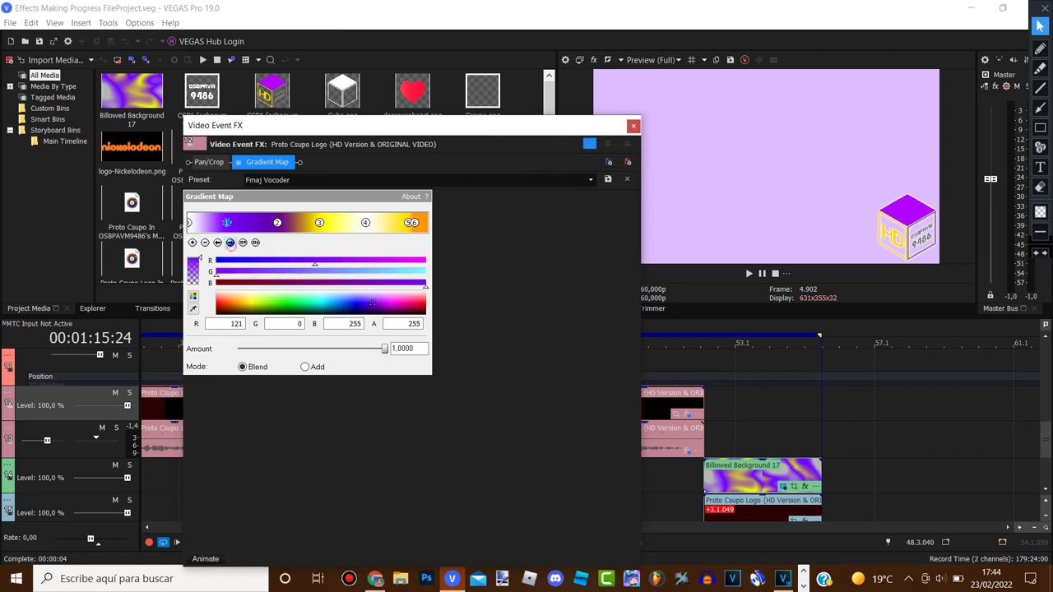
click(229, 242)
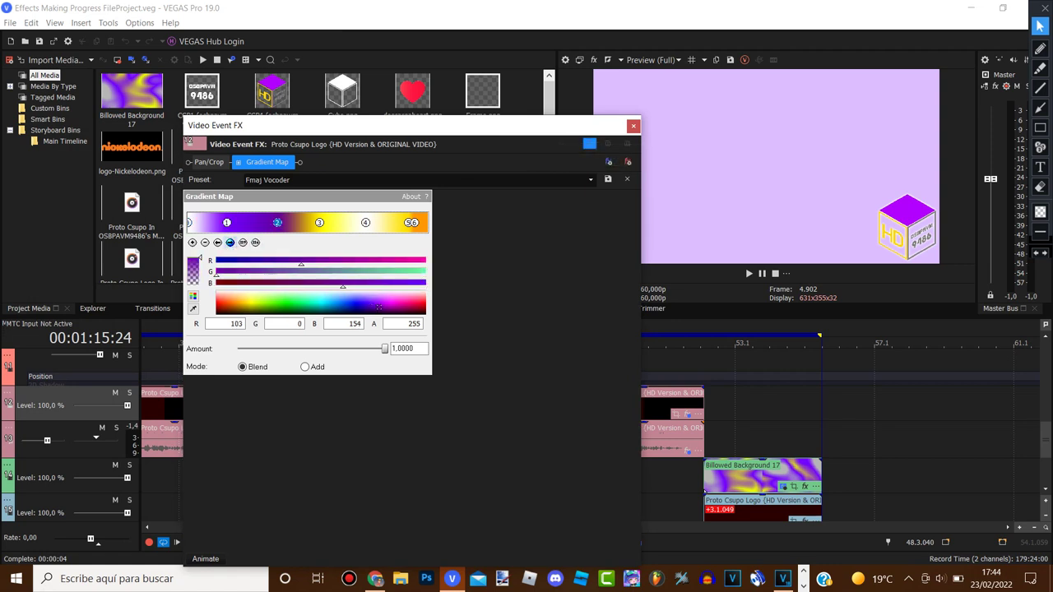
click(230, 242)
click(229, 242)
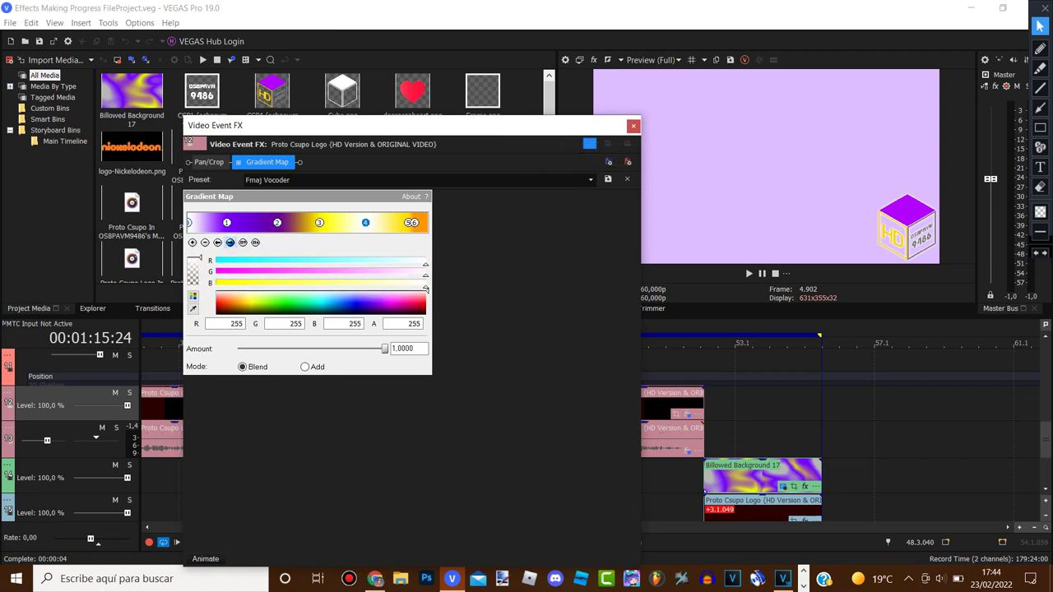
click(230, 242)
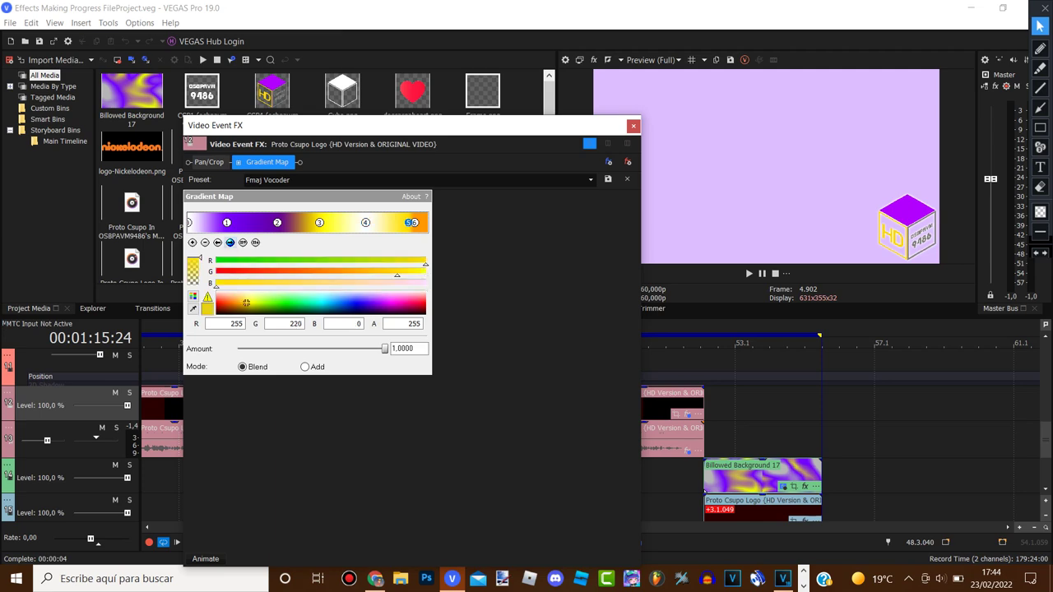
click(230, 241)
click(633, 125)
Step: Open the fifteenth clip's audio effects and outline the vocoder's keyboard and its amount, diffusion and decay sliders with blue rectangles
scroll(691, 428, up, 1)
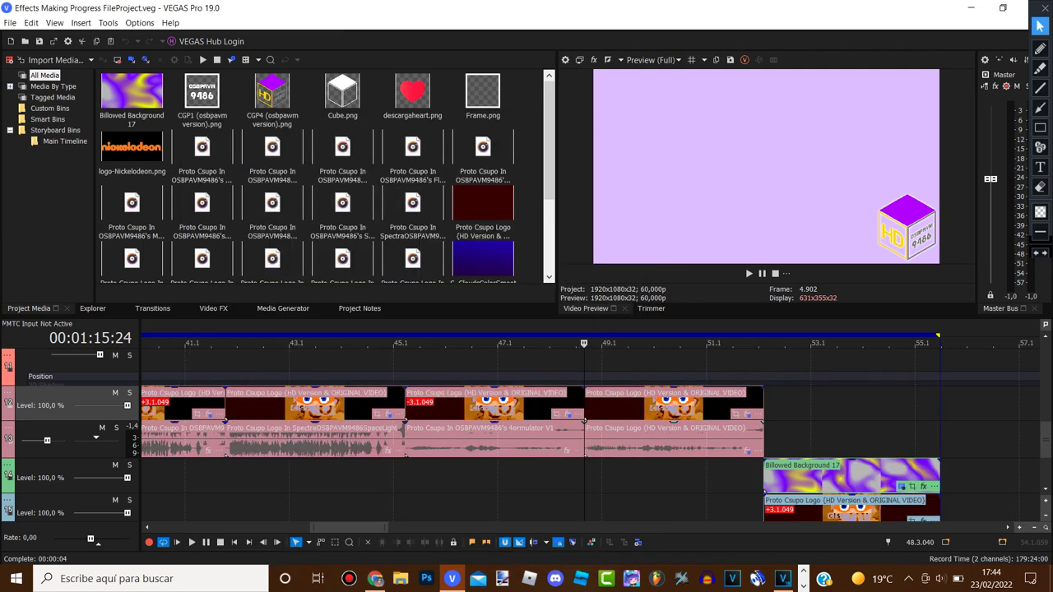
click(747, 451)
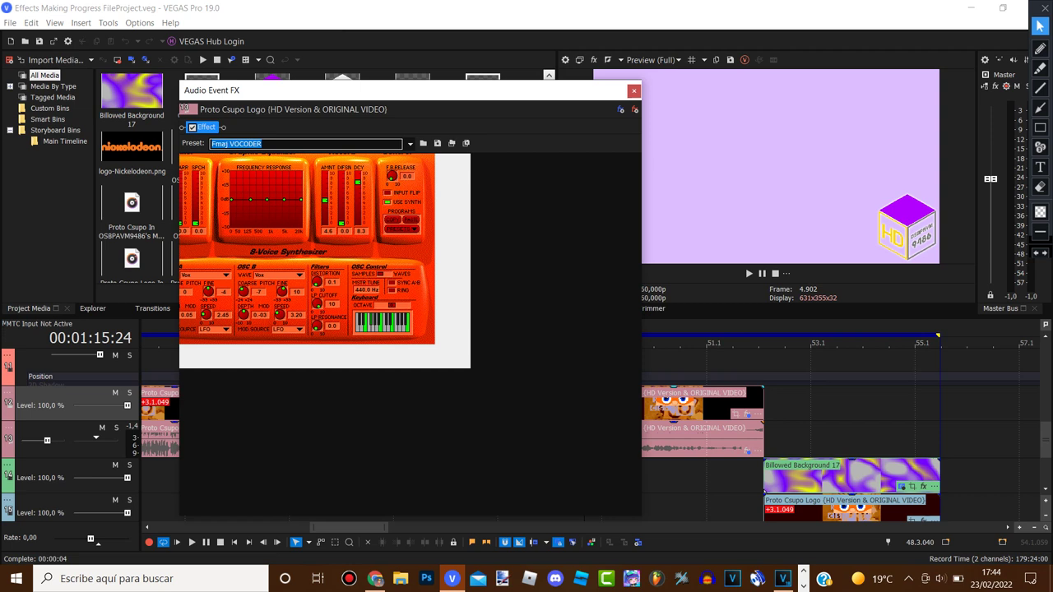
click(1040, 187)
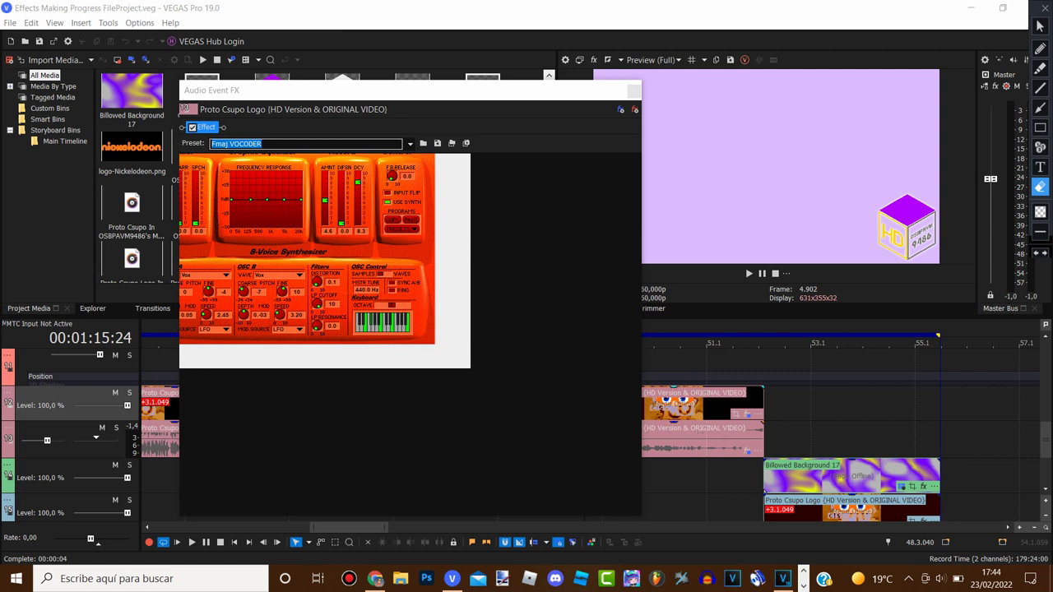
click(1040, 128)
drag(432, 345, 336, 293)
drag(376, 233, 313, 158)
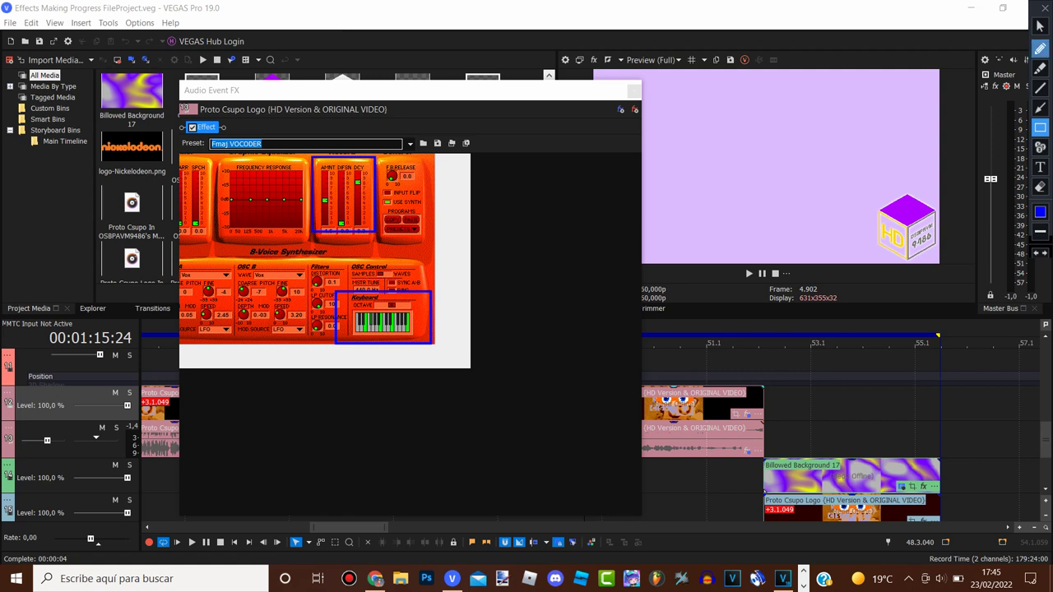
click(1040, 26)
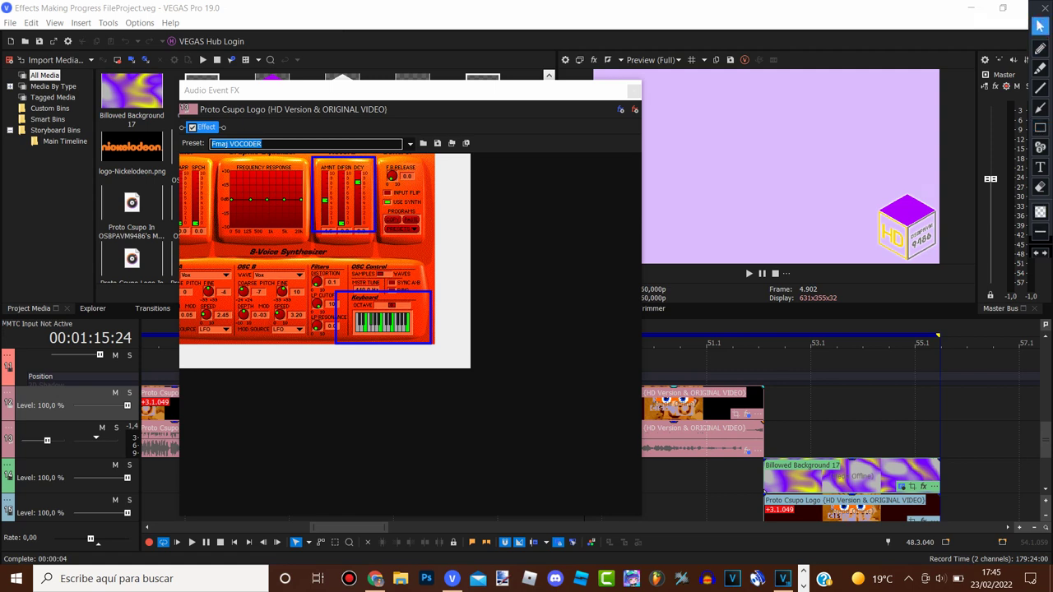
Step: Erase the blue outlines and close the fifteenth clip's audio effects
click(1040, 187)
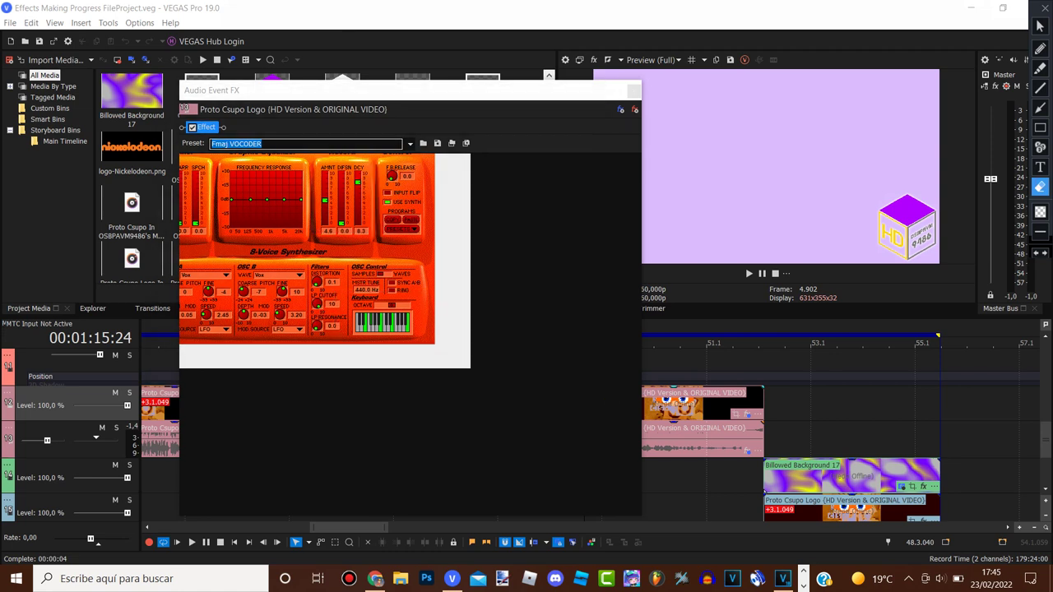
click(1040, 26)
click(634, 88)
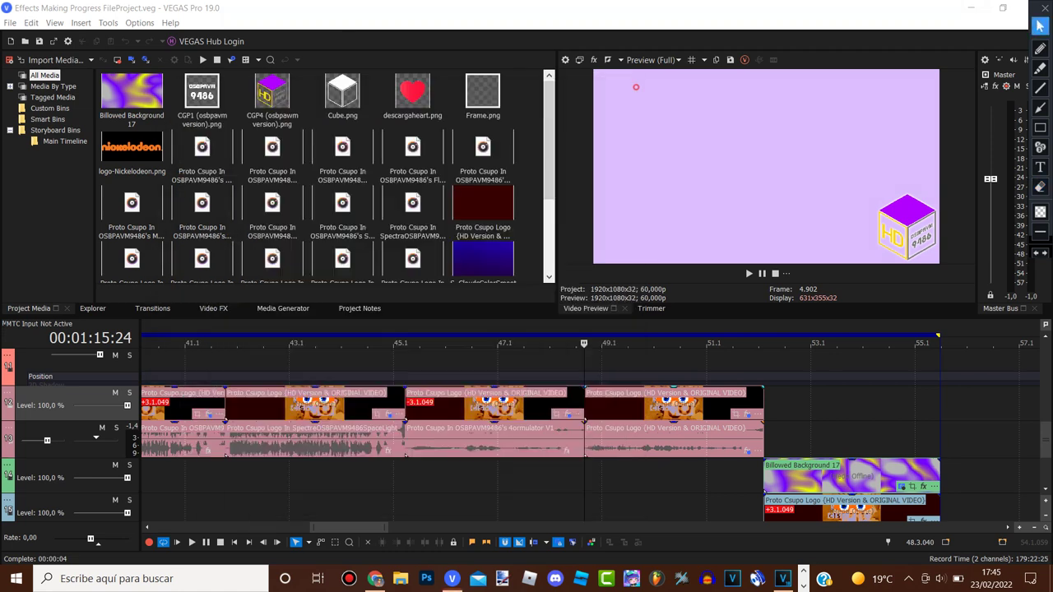
Step: Go to the Billowed Background 17 clip, examine its media generator settings including the Color Map and Text Area, and close the generator
click(765, 326)
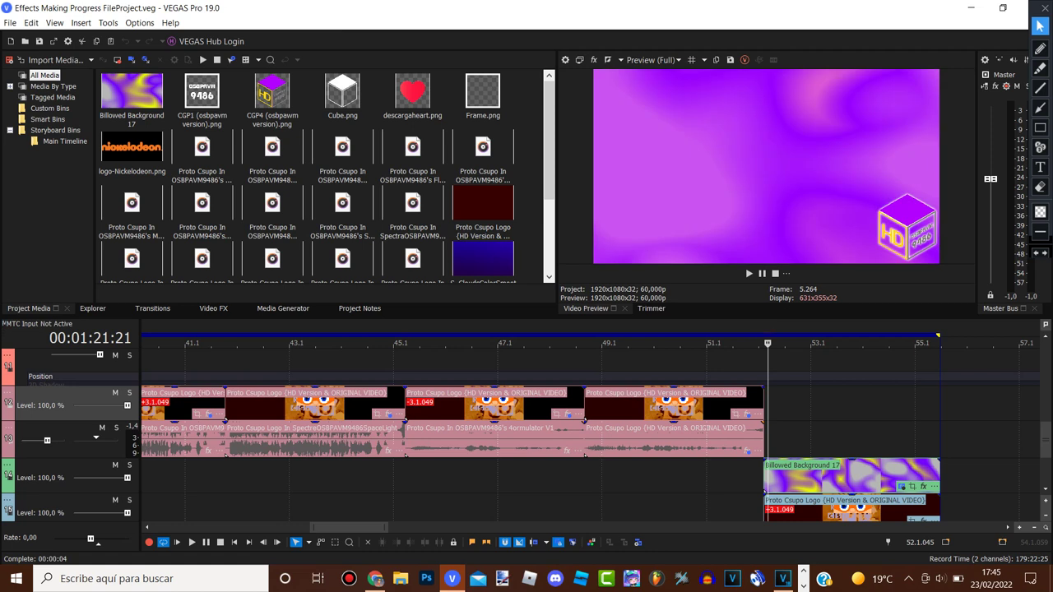
click(912, 486)
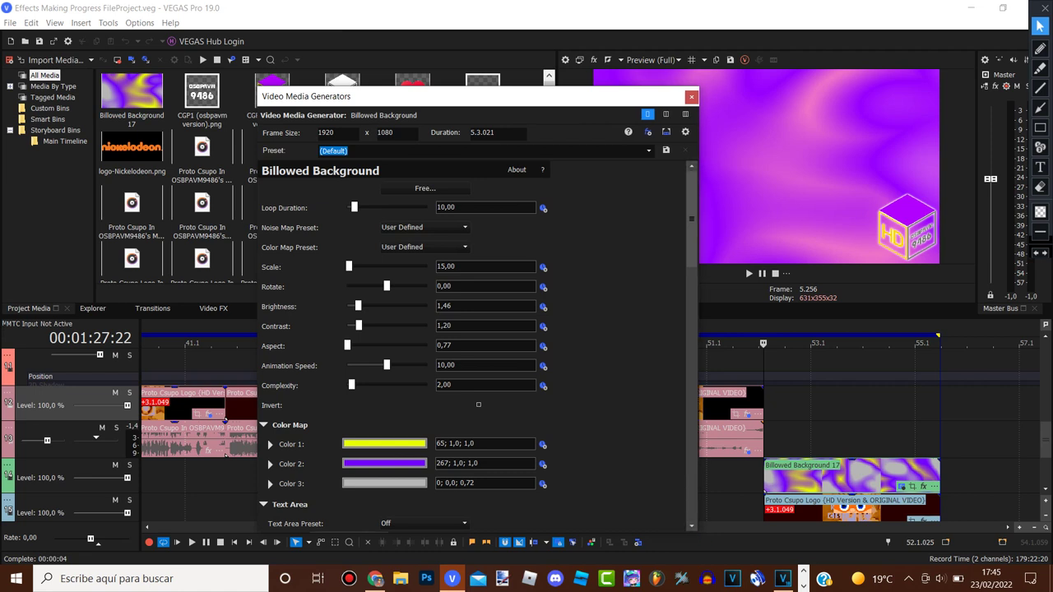
scroll(477, 346, down, 1)
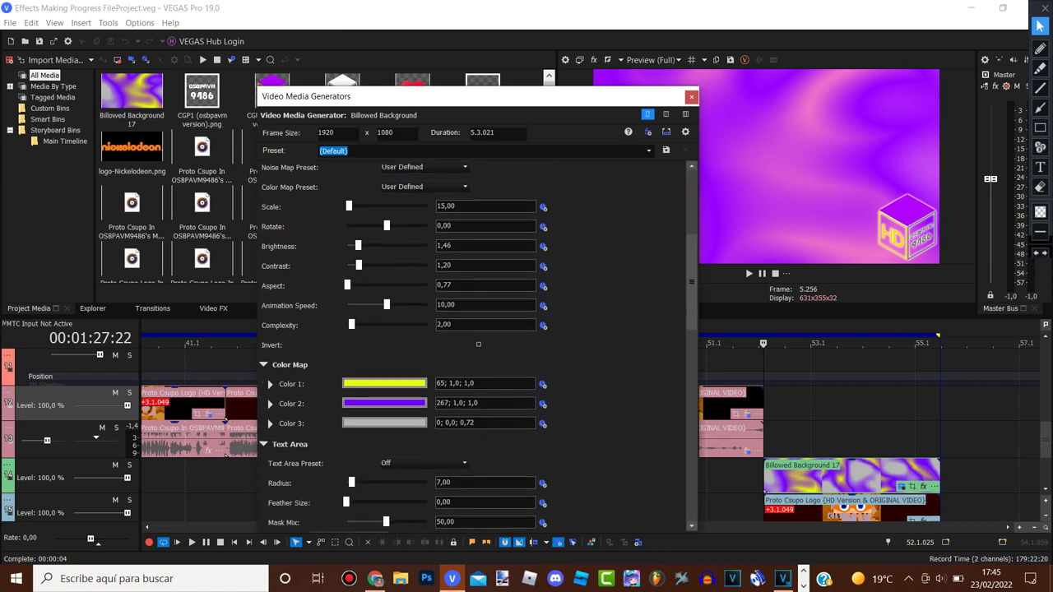
scroll(477, 346, down, 2)
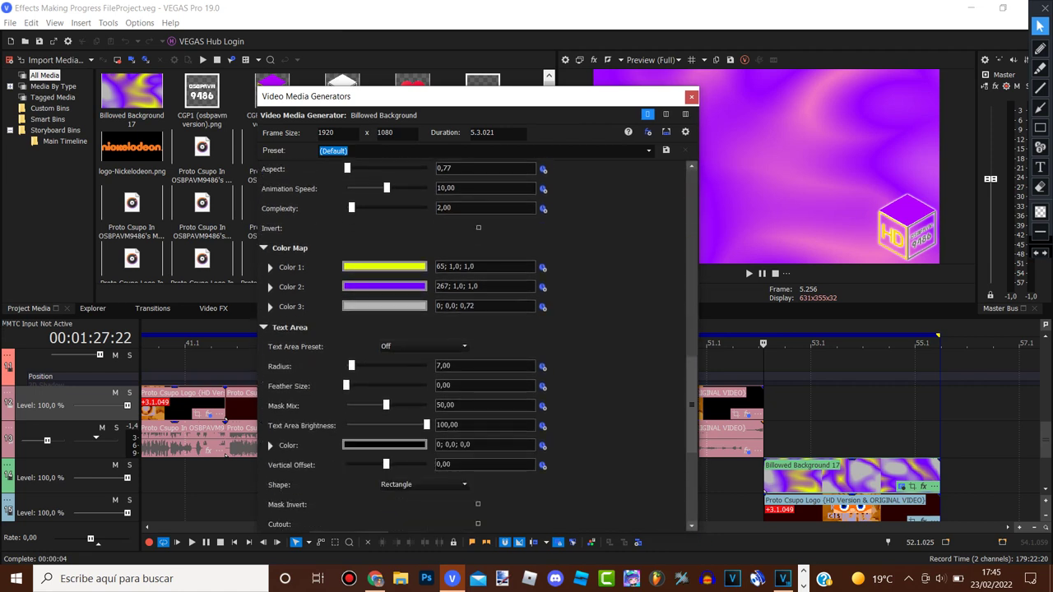
scroll(477, 345, down, 1)
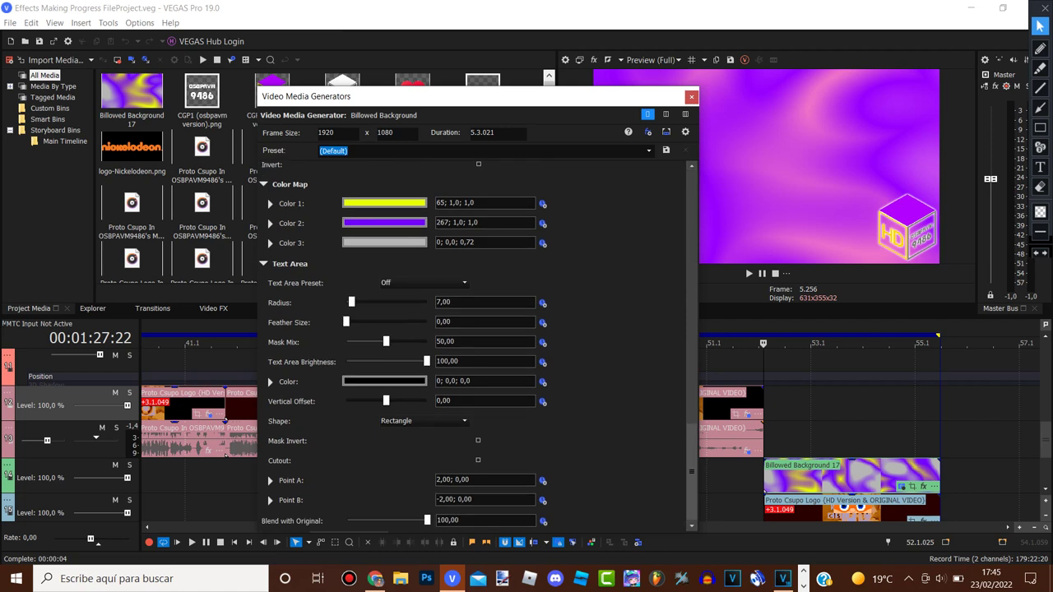
scroll(477, 346, up, 4)
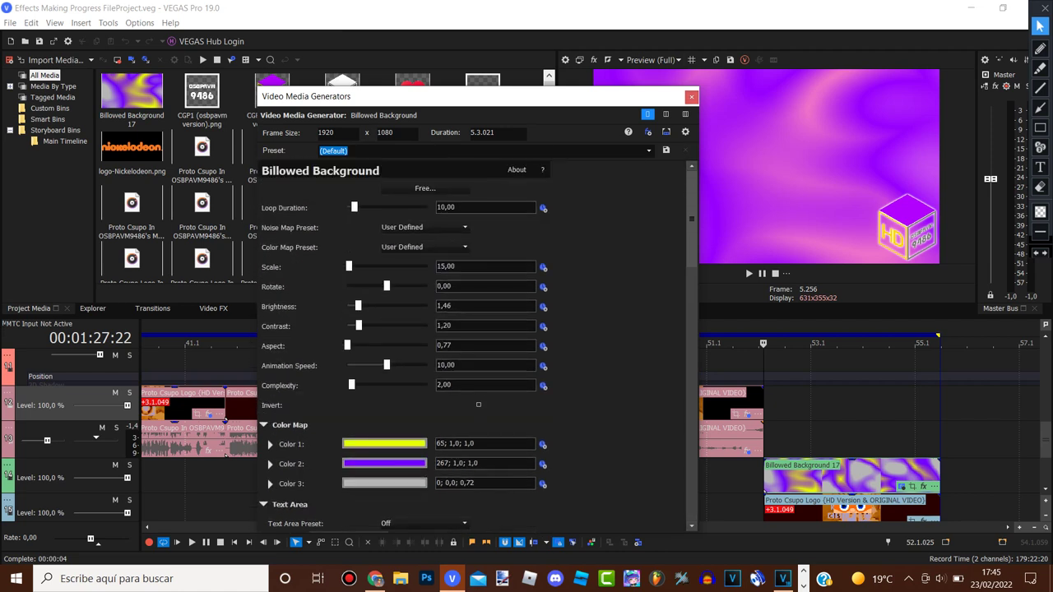
click(691, 96)
click(923, 486)
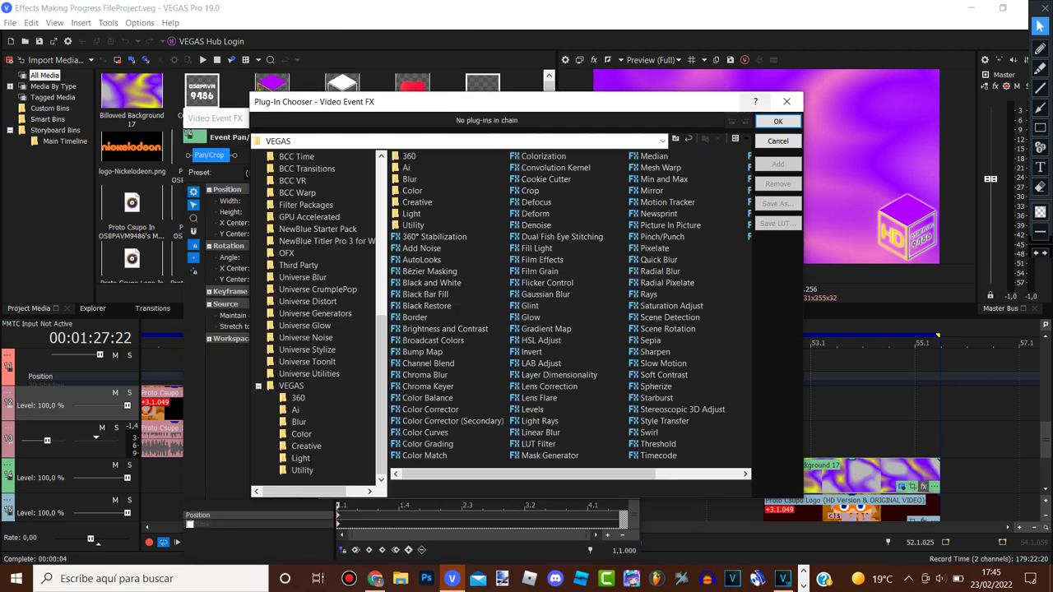
click(787, 101)
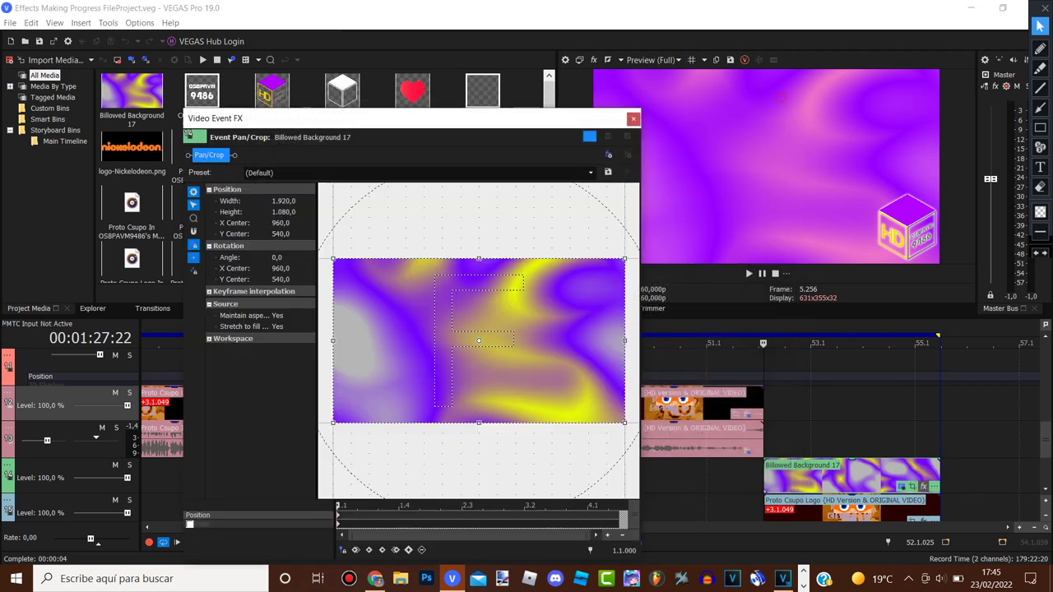
click(634, 118)
Step: Examine the TV Simulator and Rays settings of the Proto Csupo Logo clip beneath the Billowed Background clip
scroll(542, 435, down, 1)
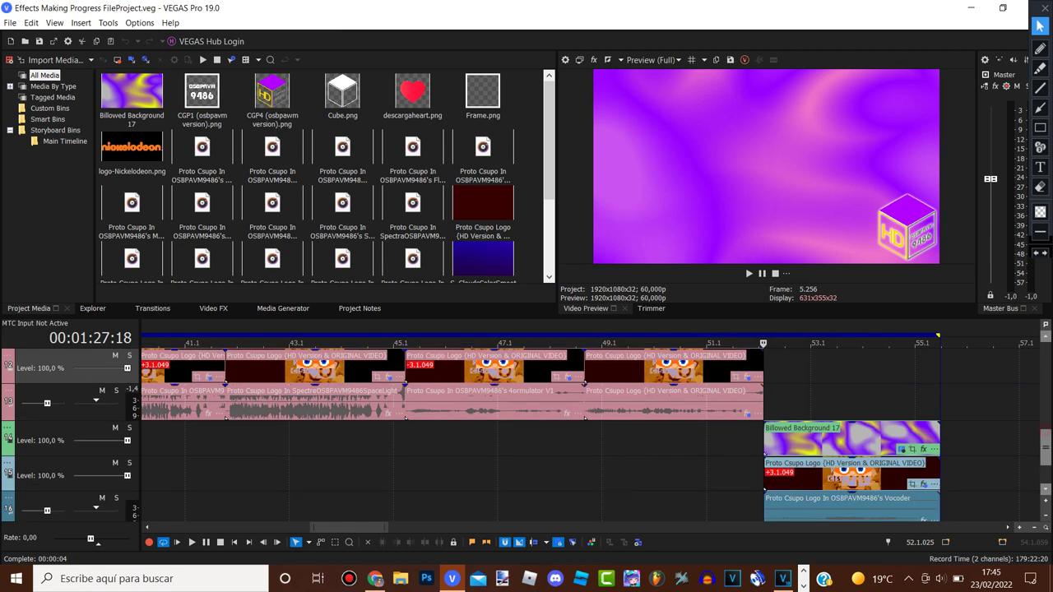
click(924, 485)
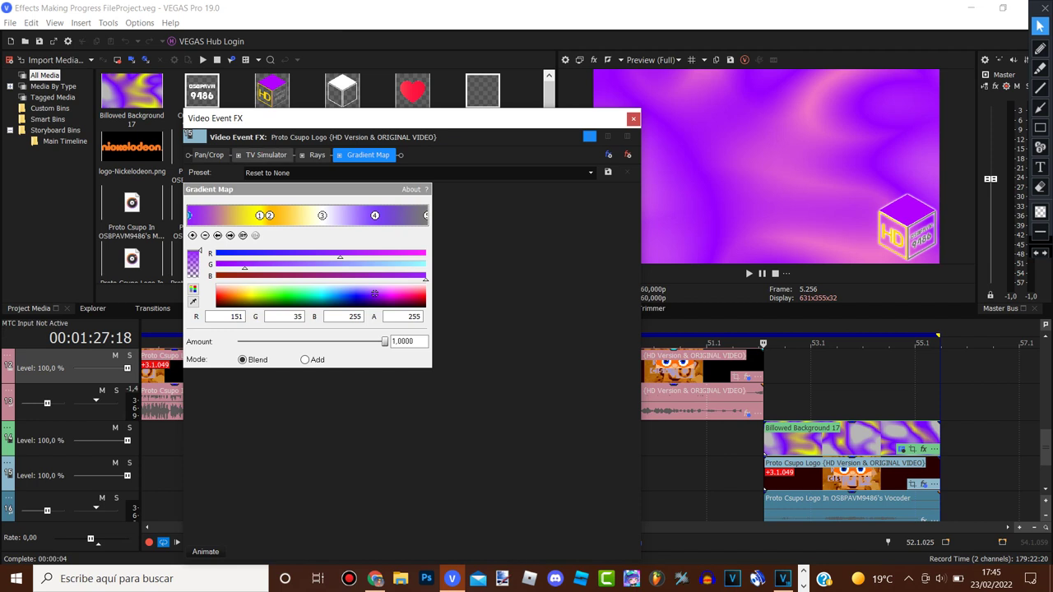
click(266, 155)
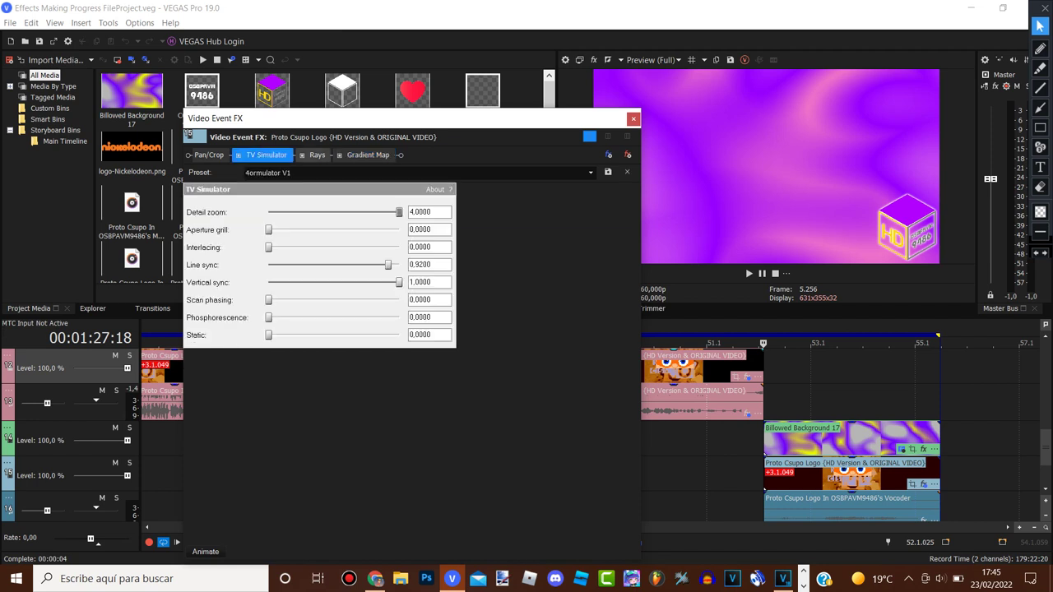
click(316, 155)
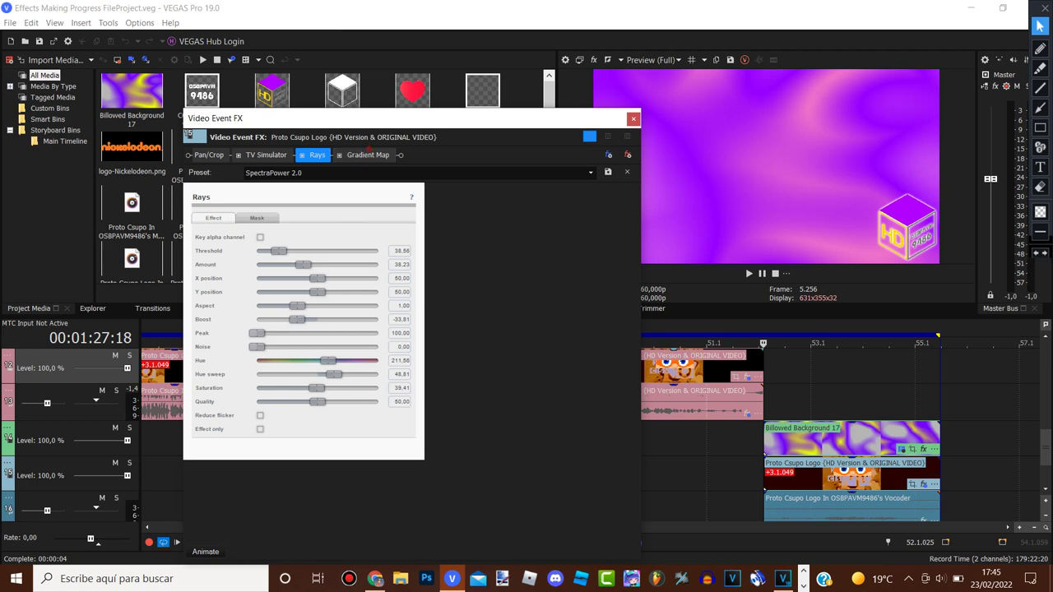
Step: Examine the colours of the Gradient Map control points on the clip beneath the Billowed Background and close its effects
click(367, 155)
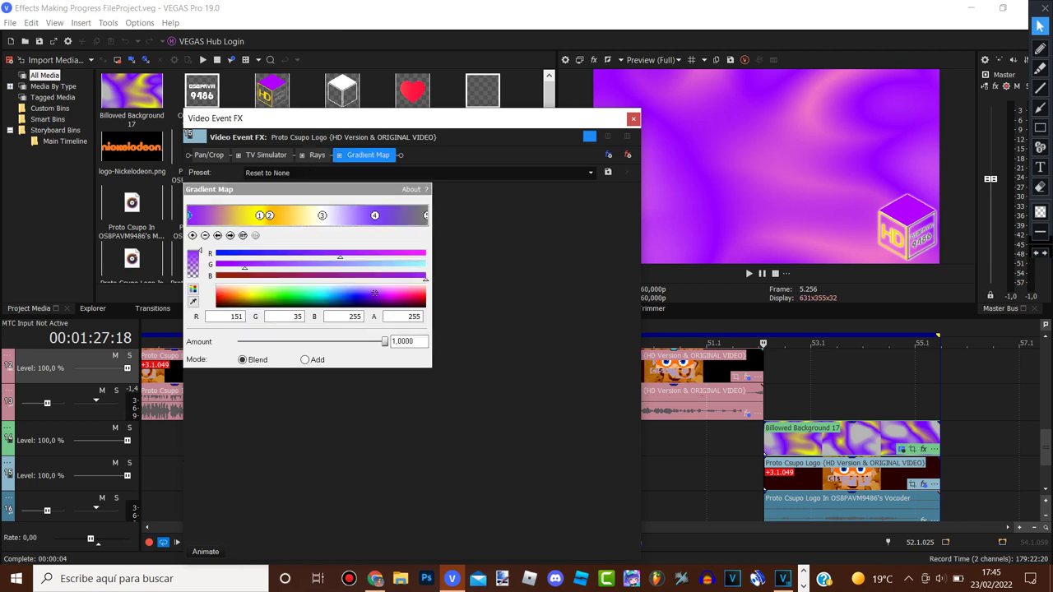
click(230, 236)
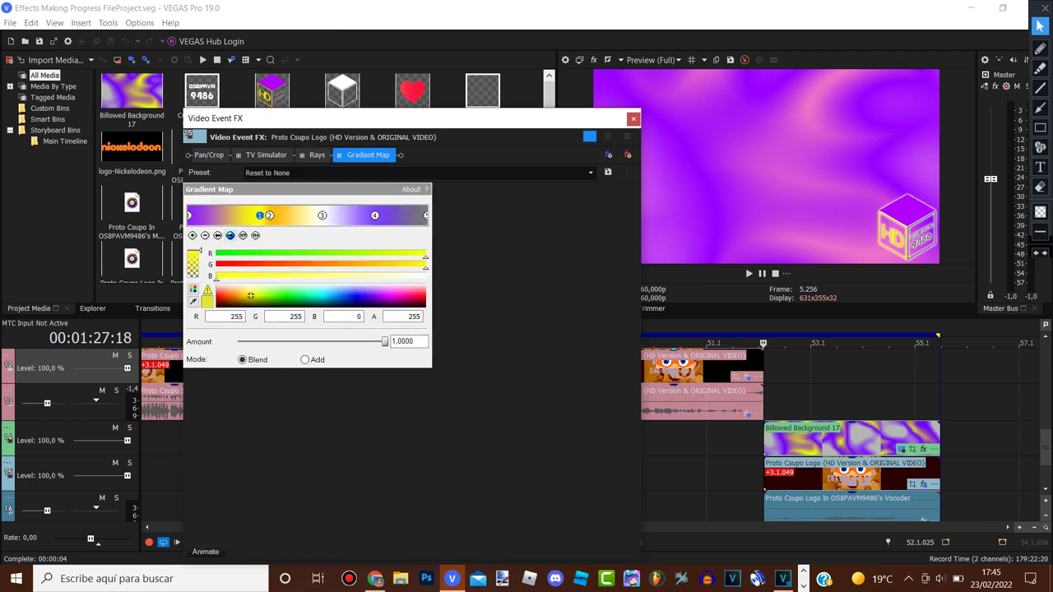
drag(250, 296, 241, 296)
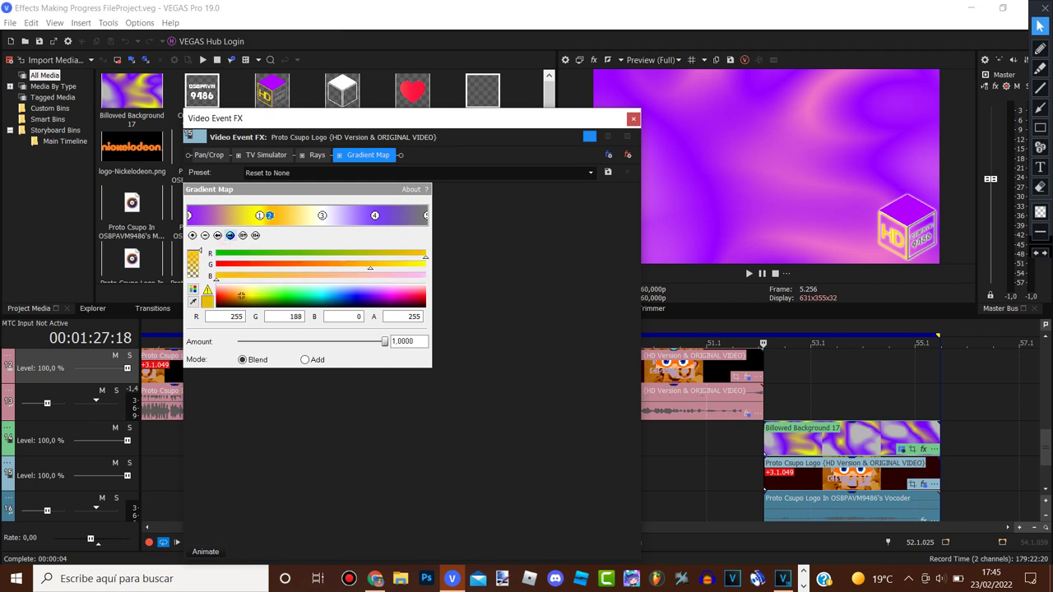
click(230, 236)
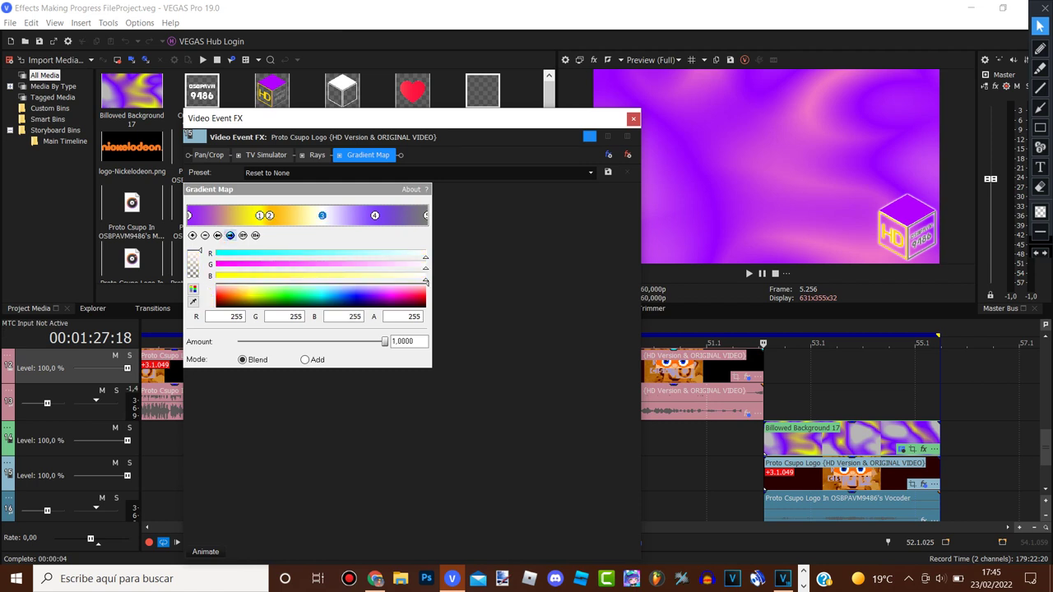
click(229, 235)
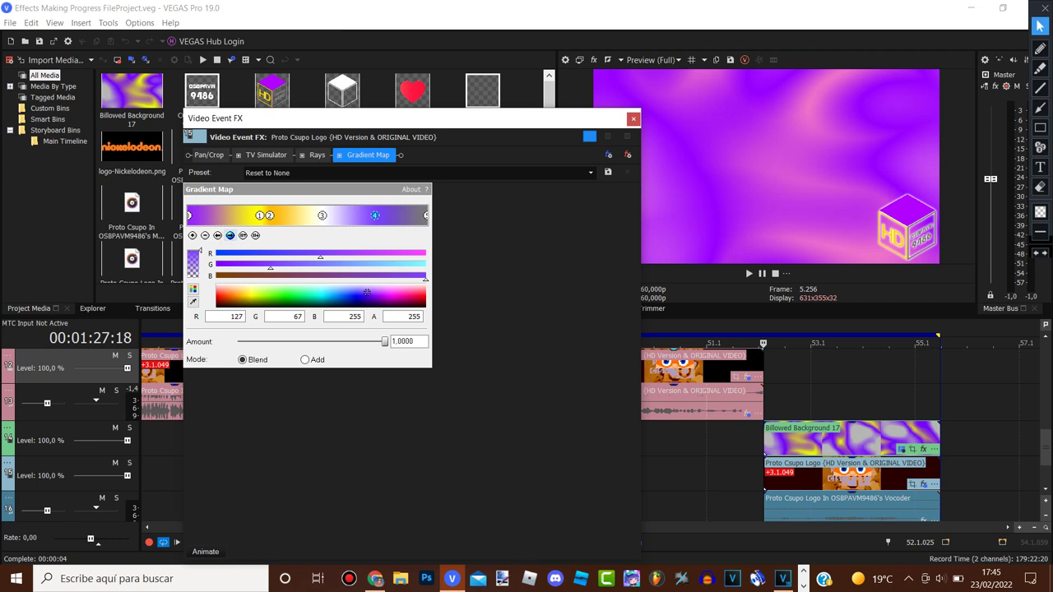
click(230, 236)
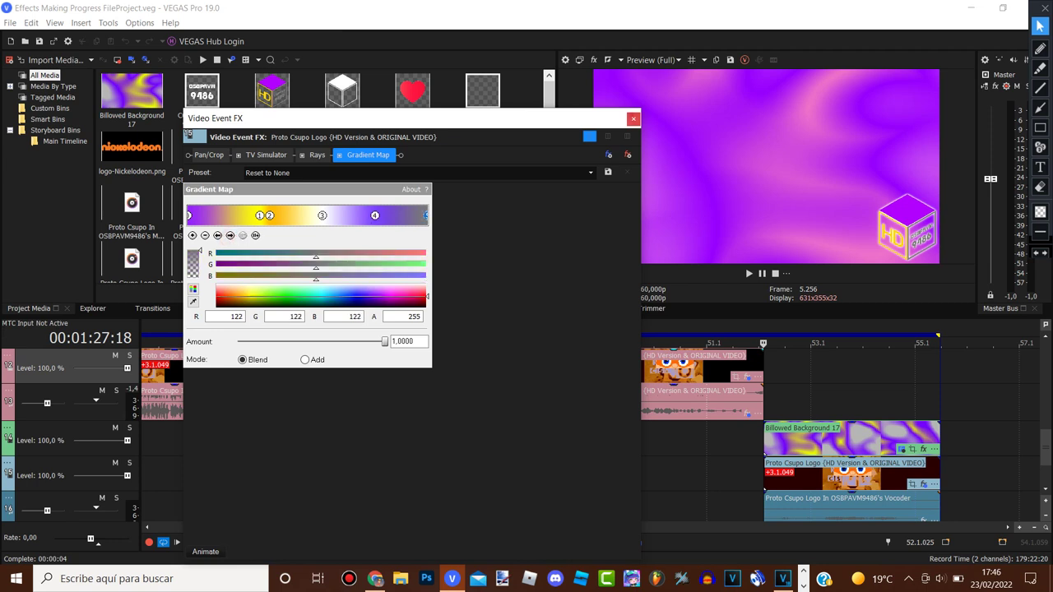
click(632, 119)
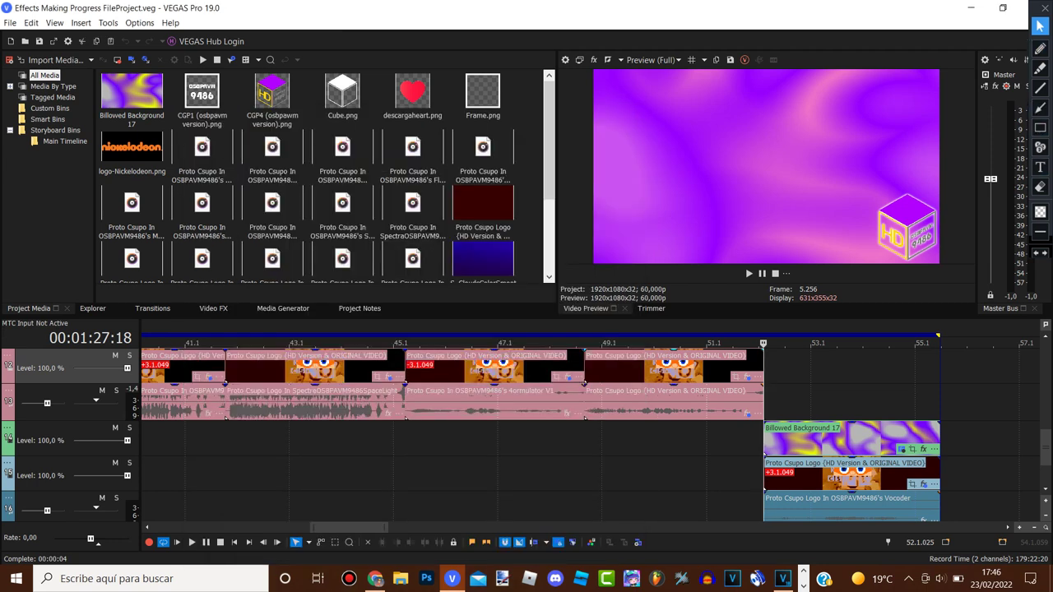